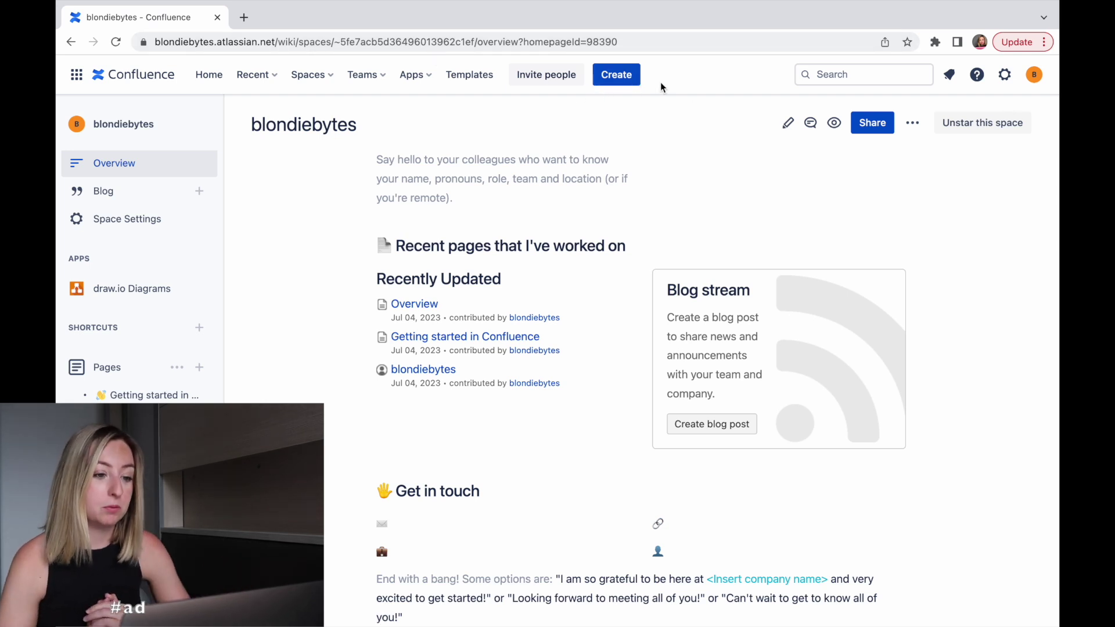
- Create a new page titled 'Currency Converter Technical Design Document'
left_click(632, 75)
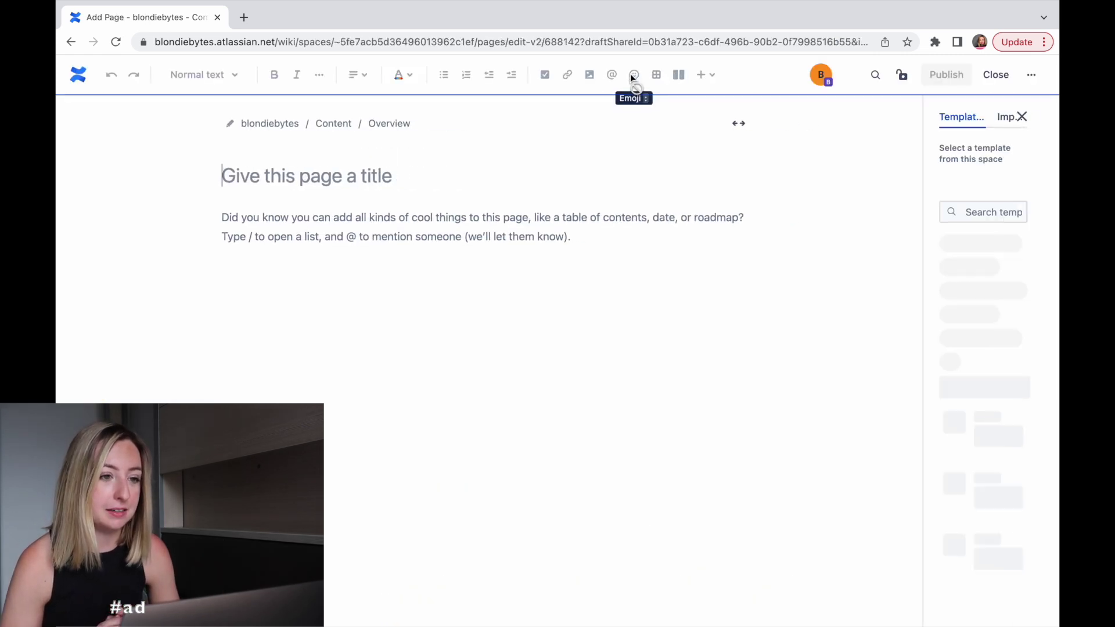
type("Currency")
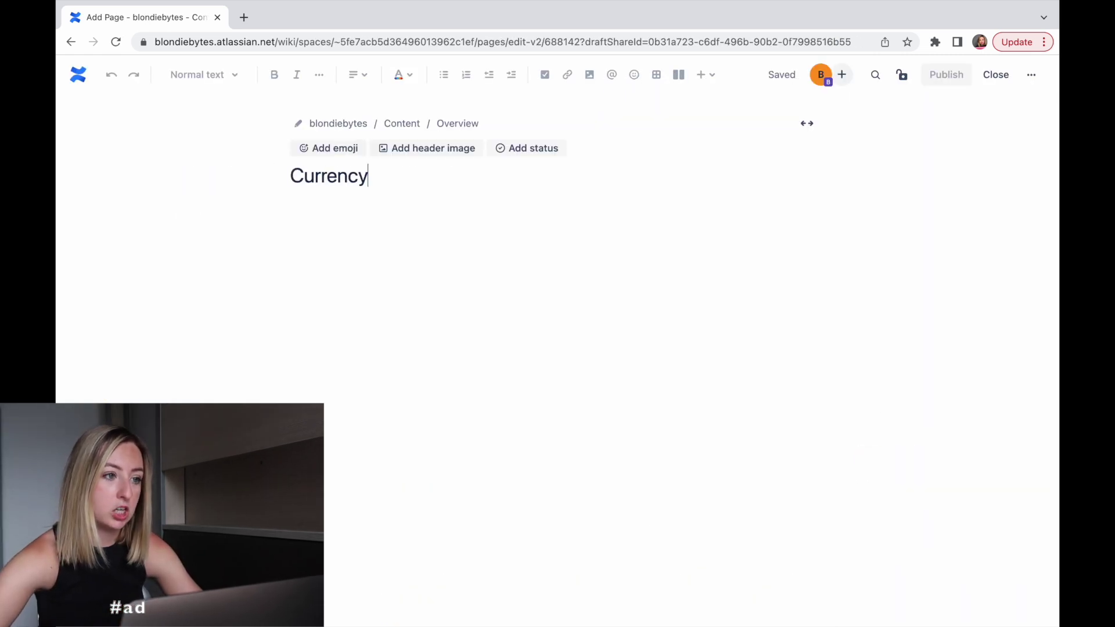
type(" Converter Tec")
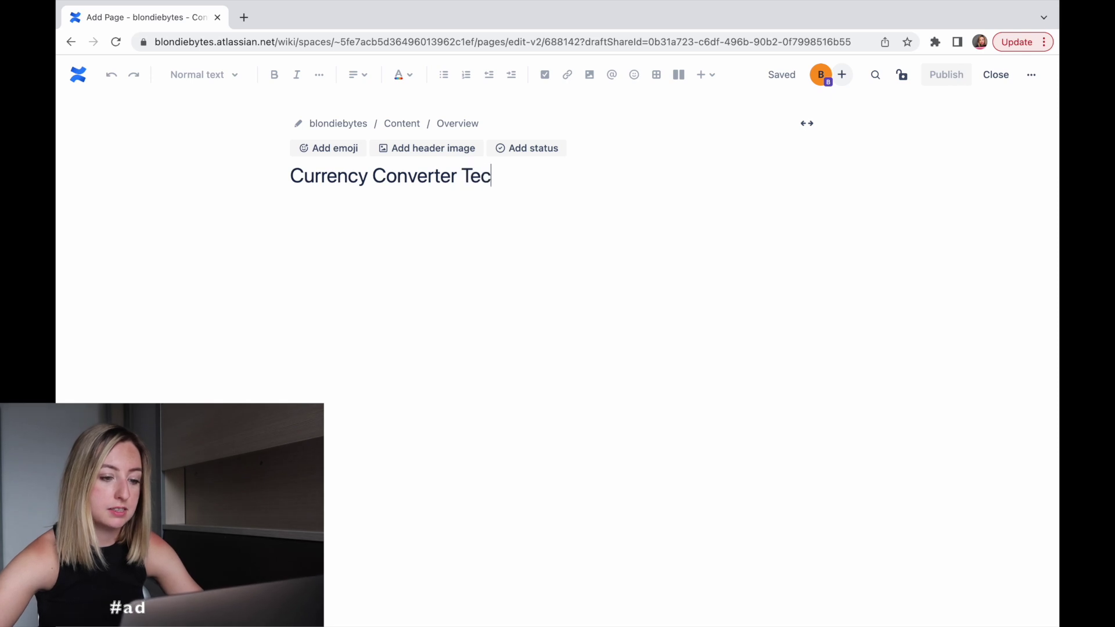
type("hnical Design Document")
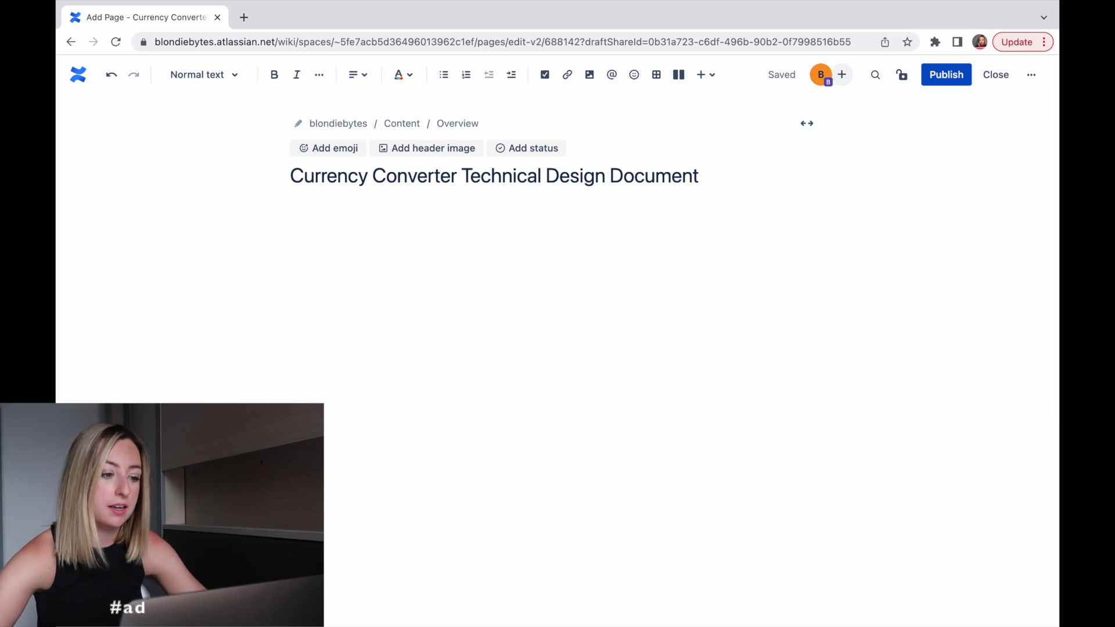
- Complete the page title and make 'Introduction' a Heading 2
type("oduction")
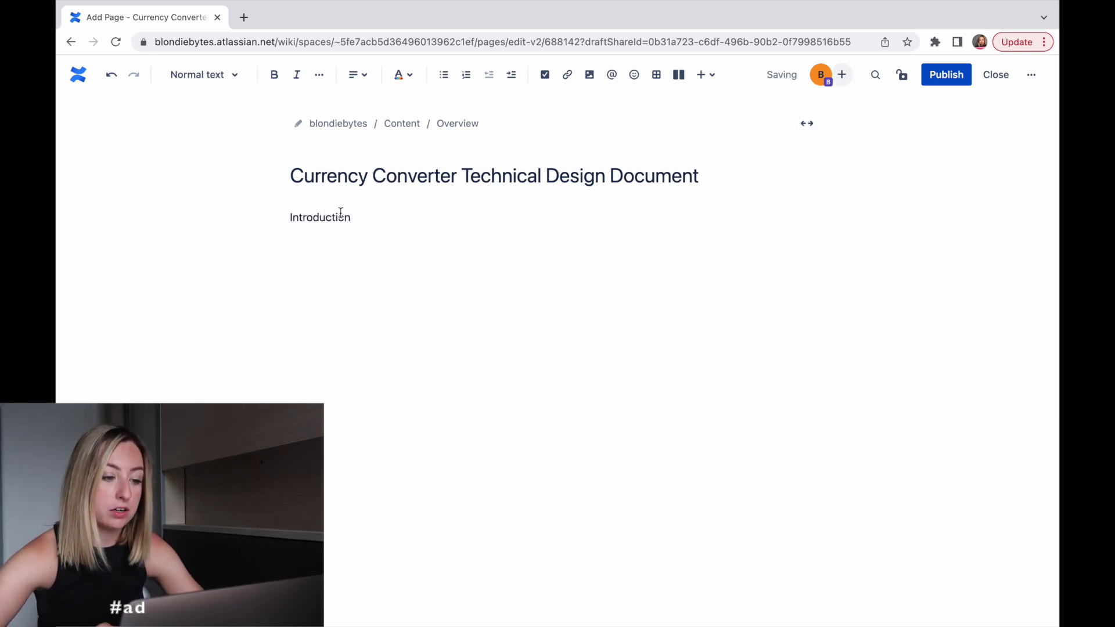
left_click_drag(360, 218, 256, 221)
left_click(234, 82)
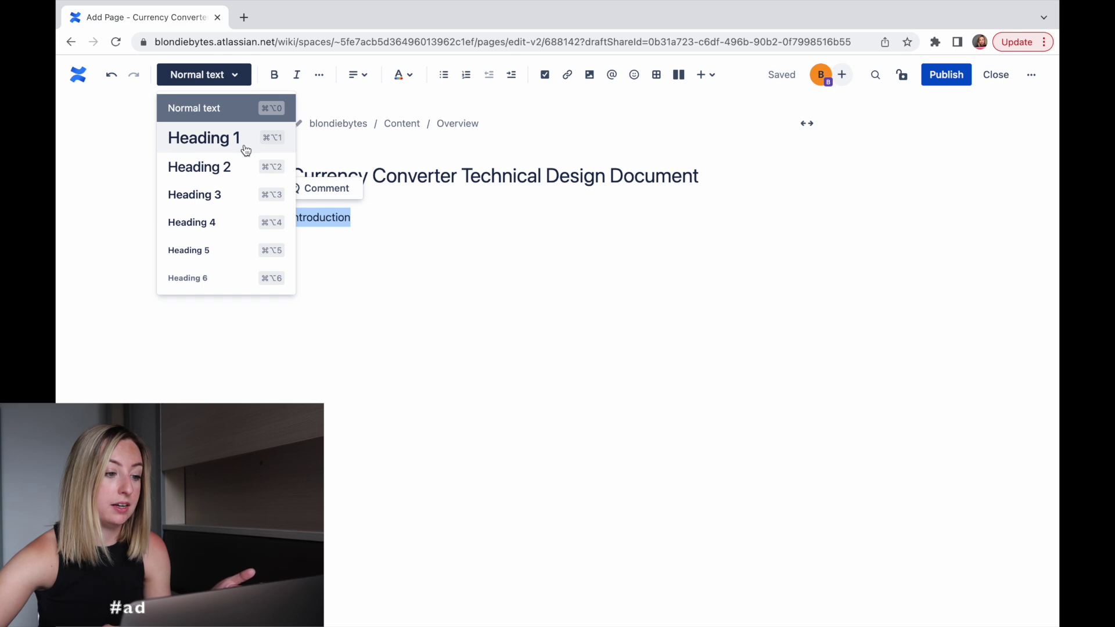
left_click(233, 168)
- Write the paragraph describing the Currency Converter Microservice, correcting 'monteary' to 'monetary'
left_click(367, 257)
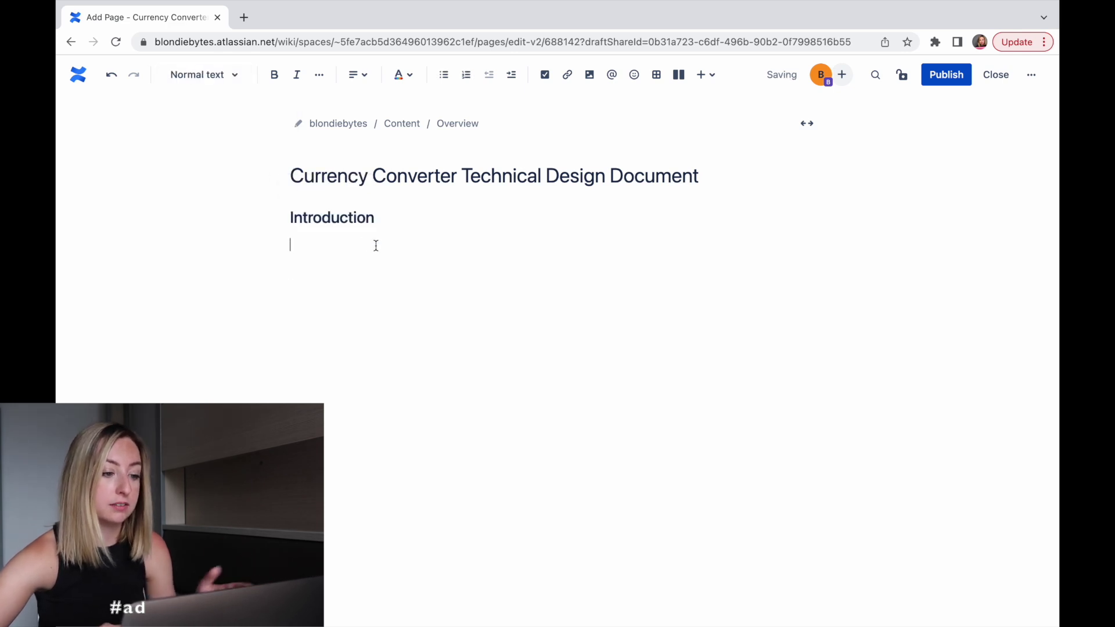
type("The Currency Converter Microservice is a lightweight and sc")
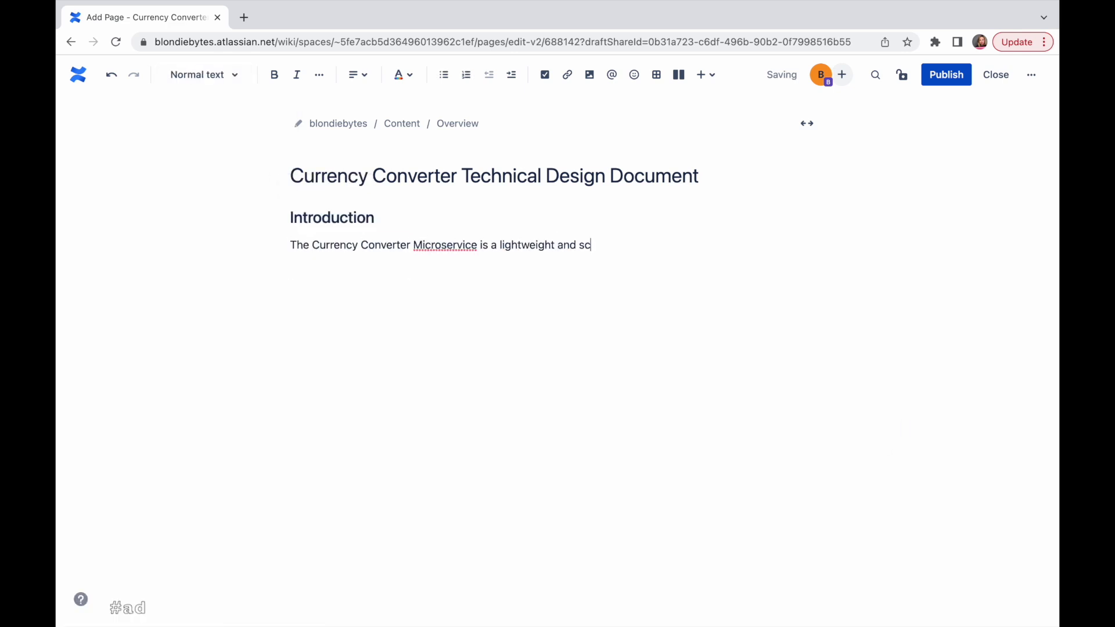
type("alable component that provides currency conversion functionality. It allows users to convert monteary values from one currency to another based on real-time exchange rates. This technical design document outlines the architecture, components, APIs, and data flow for the Currency Converter Microservice.")
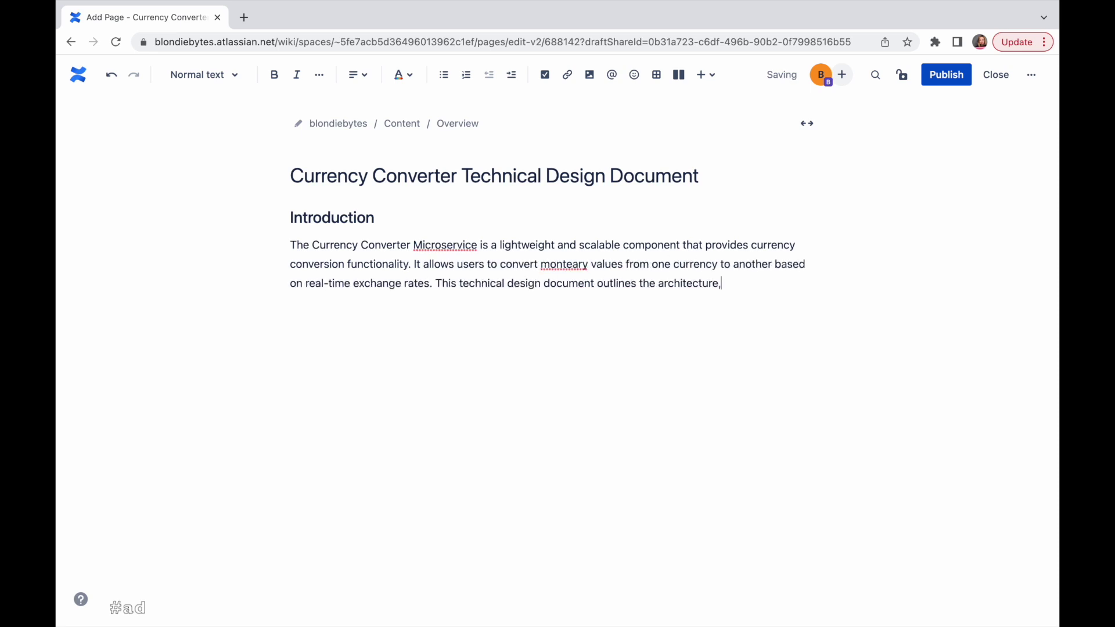
right_click(564, 265)
left_click(593, 273)
- Check the Introduction heading level without changing it, then return to the paragraph's end
left_click_drag(385, 221, 232, 213)
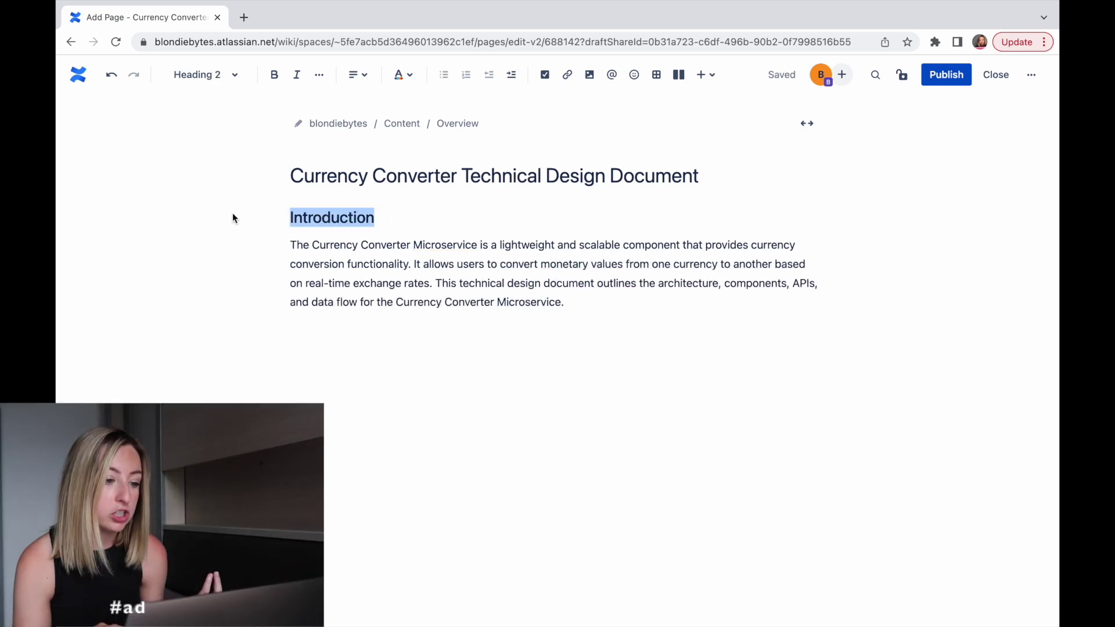
left_click(203, 79)
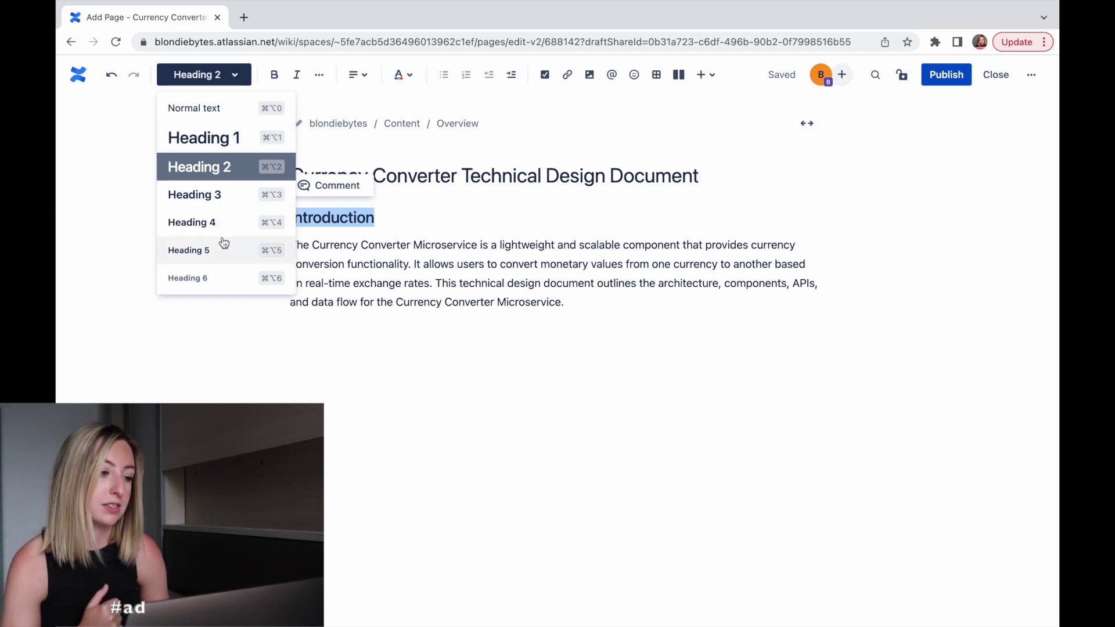
left_click(429, 224)
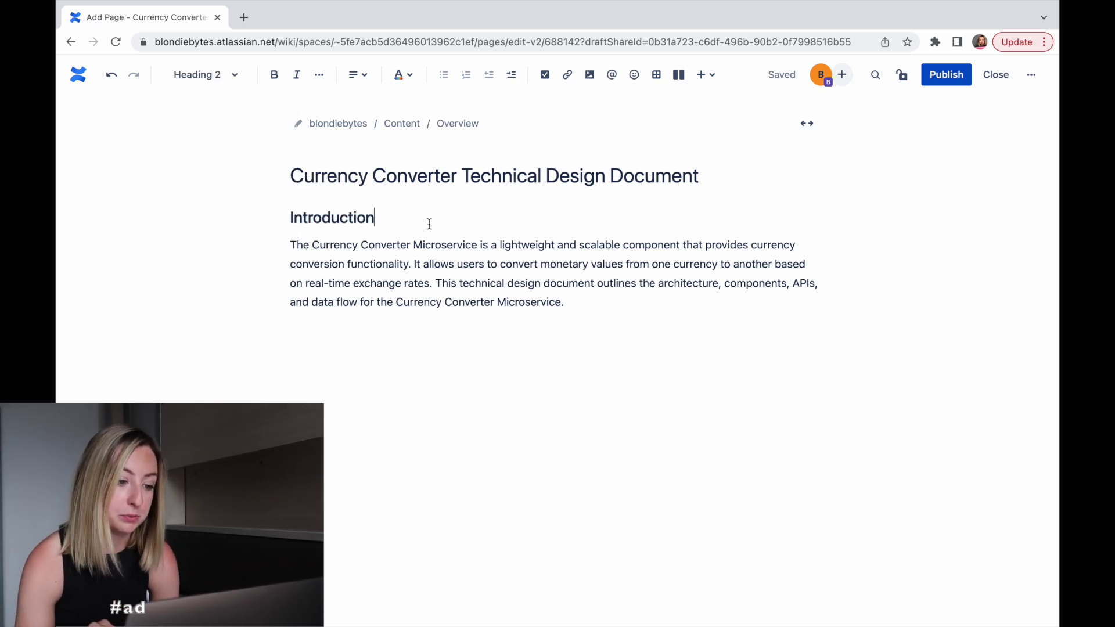
left_click(595, 307)
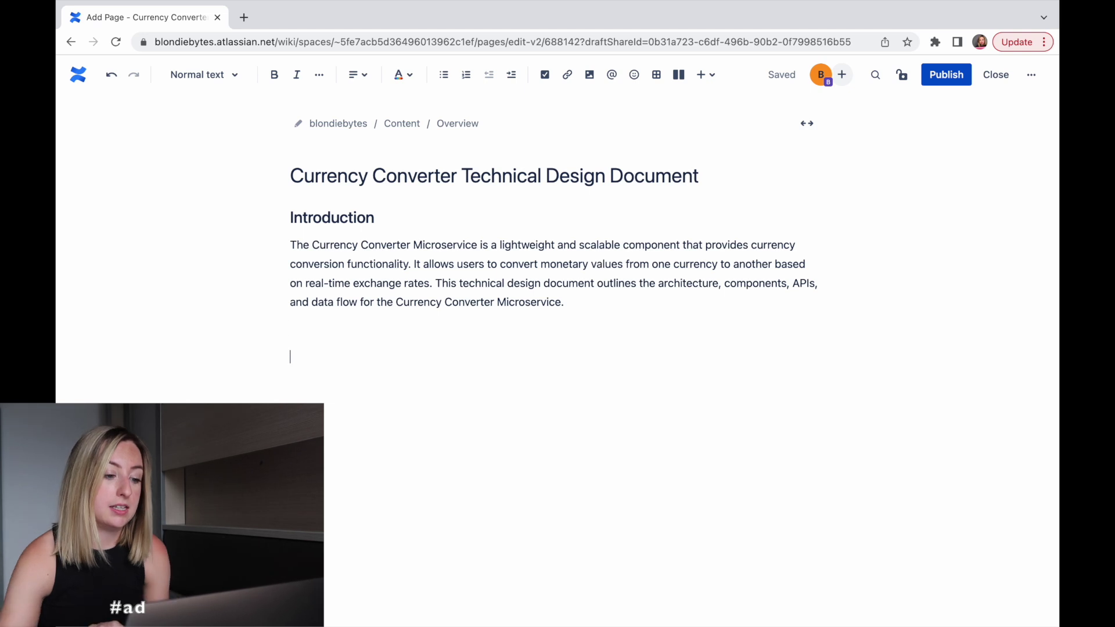
- Paste a copy of the Introduction heading onto the line below the paragraph
left_click_drag(383, 223, 289, 218)
key("ctrl+c")
left_click(337, 363)
key("ctrl+v")
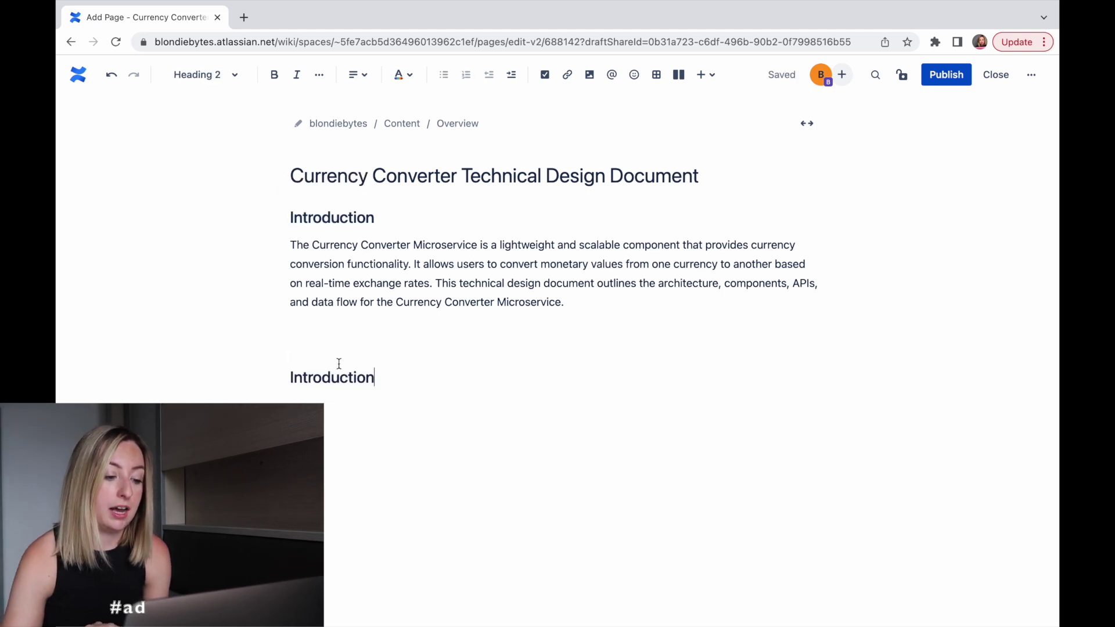
left_click(291, 377)
key("BackSpace")
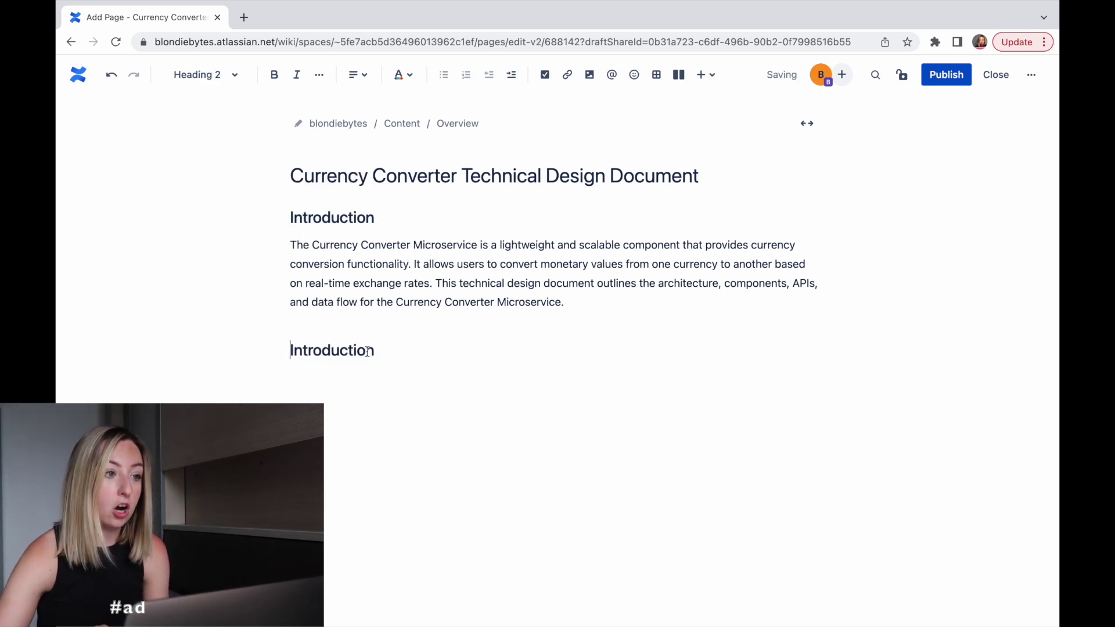
- Retitle the copied heading as 'Architecture Overview' with correct spelling
double_click(367, 352)
type("Archietec")
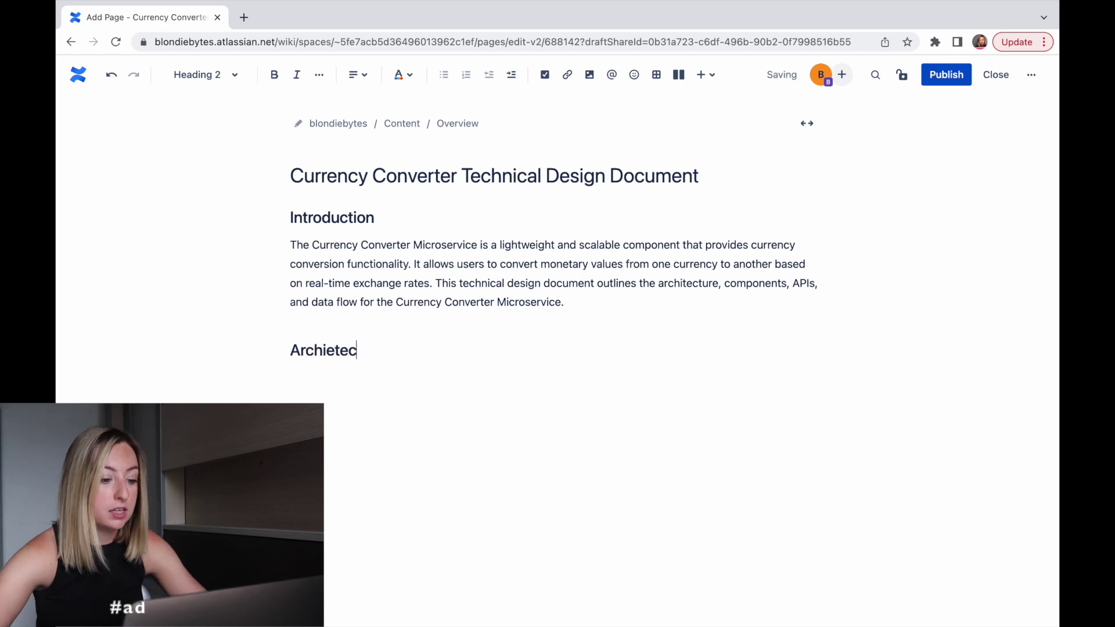
type("ture Overview")
right_click(314, 349)
key("Escape")
type("Arc")
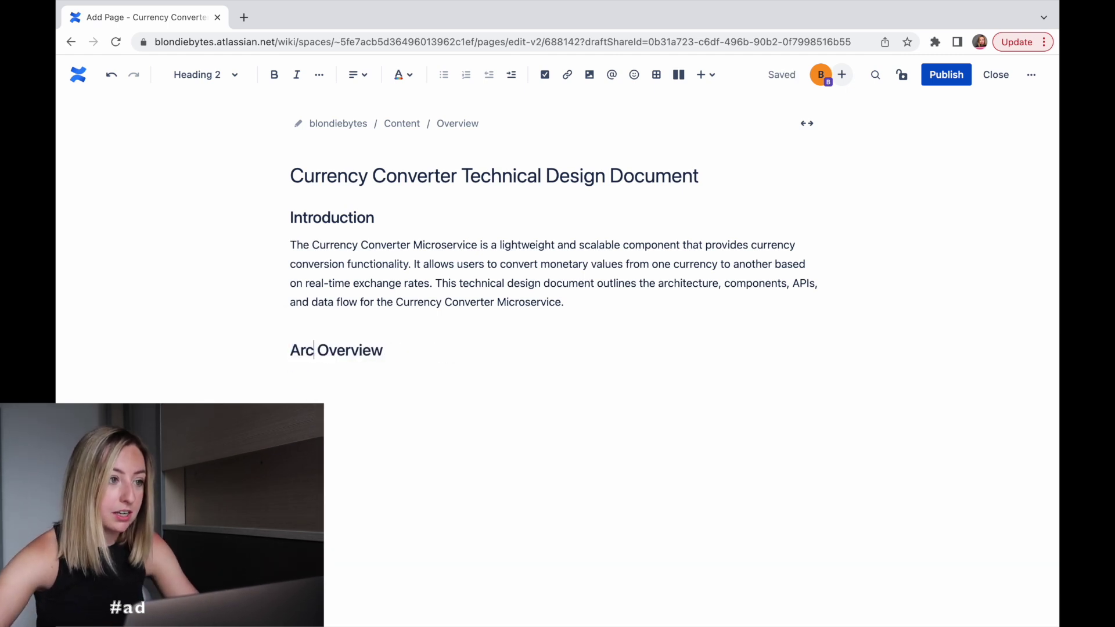
type("hitecture")
left_click(439, 361)
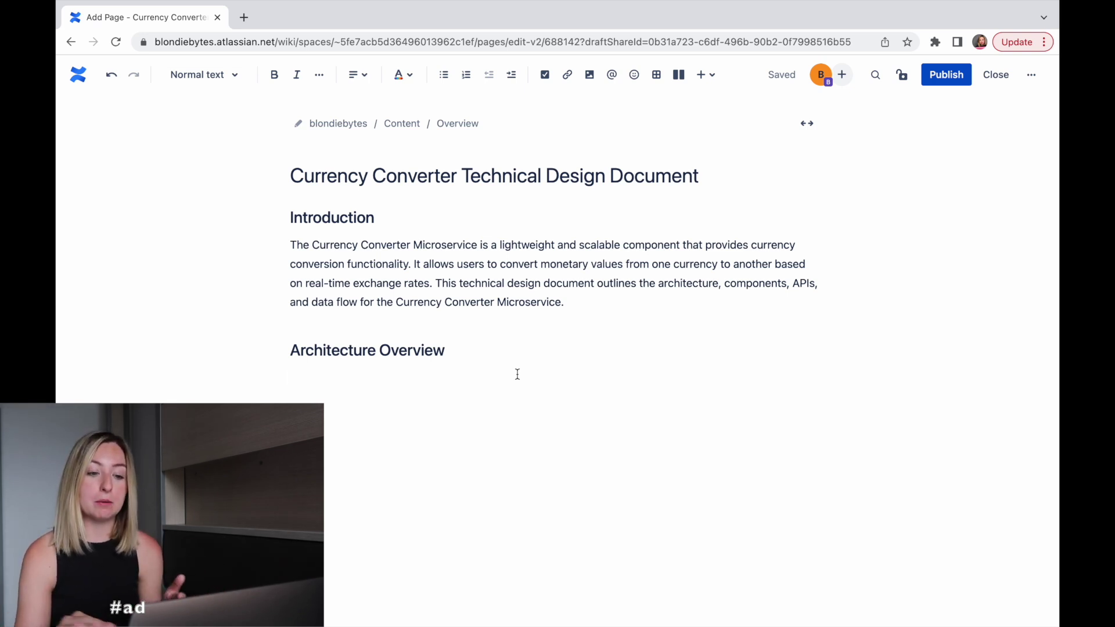
- Search the insert menu for a draw tool and browse the Atlassian Marketplace for apps
left_click(713, 82)
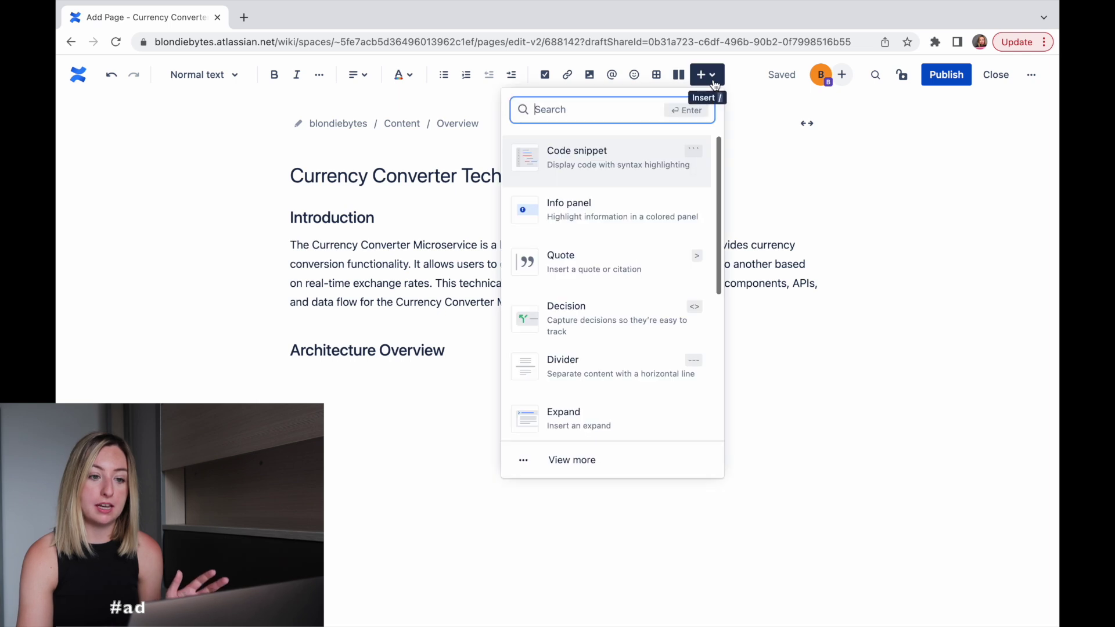
type("df")
key("BackSpace")
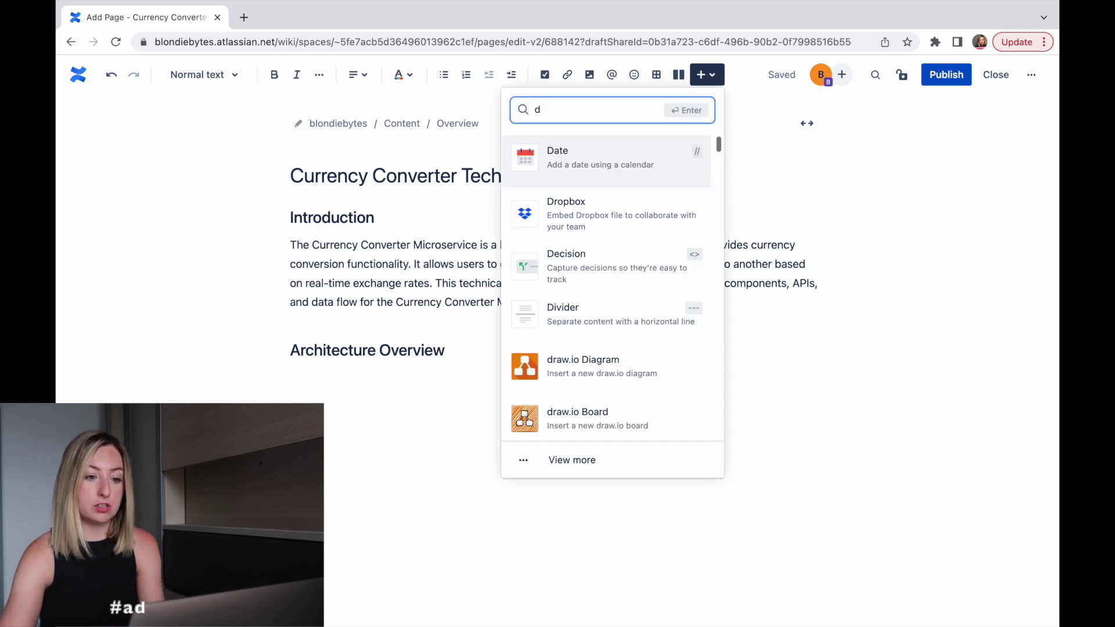
type("raw")
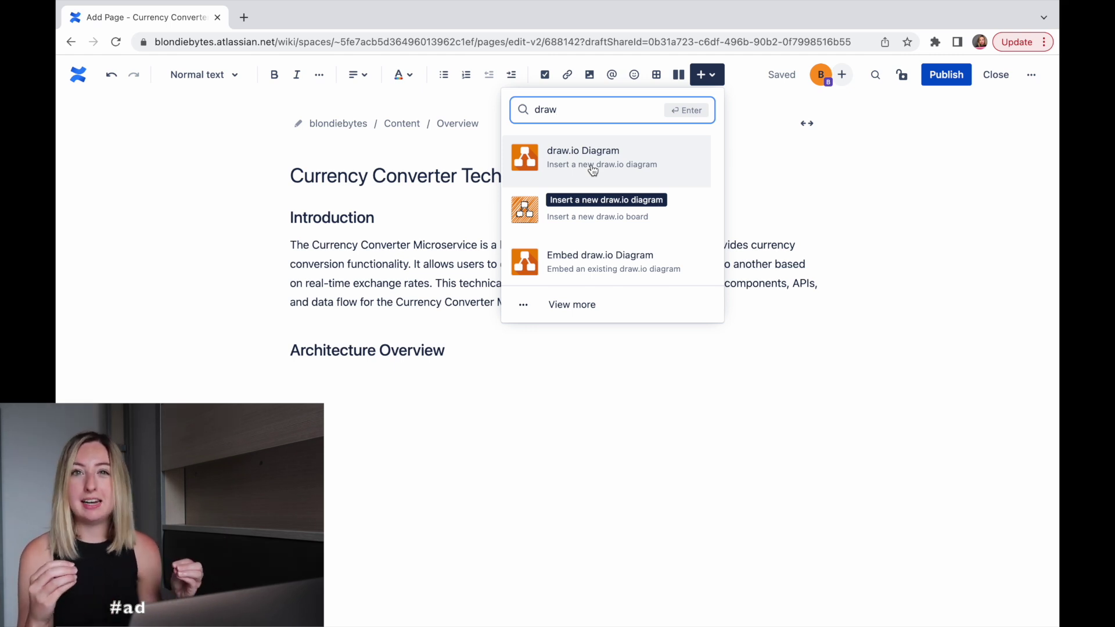
key("BackSpace")
key("BackSpace")
key("BackSpace")
key("BackSpace")
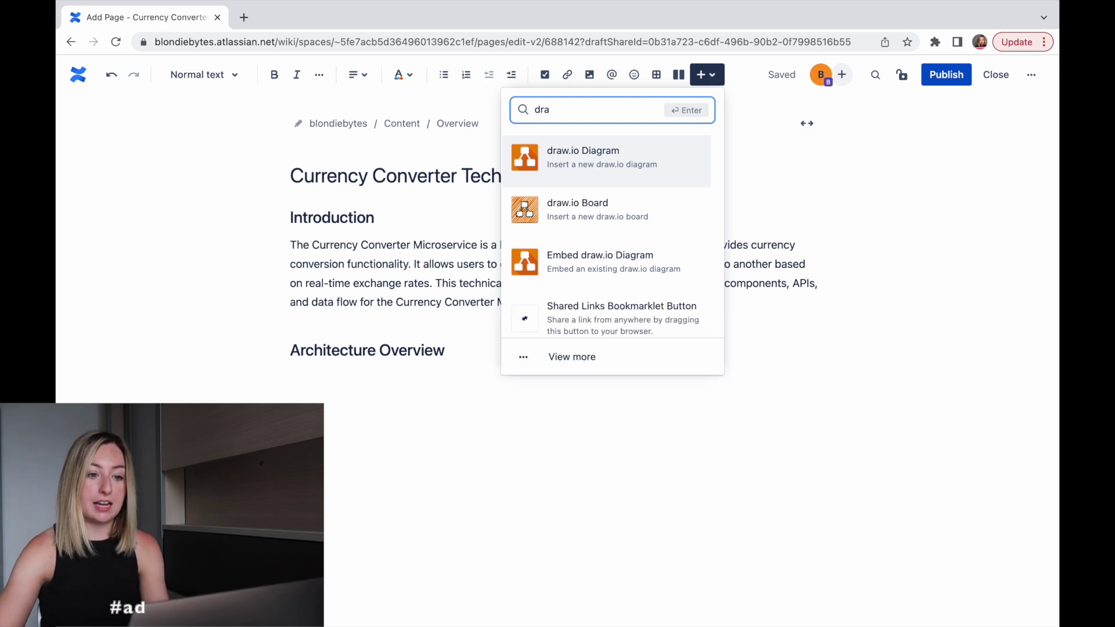
type("asdlfkjasdf")
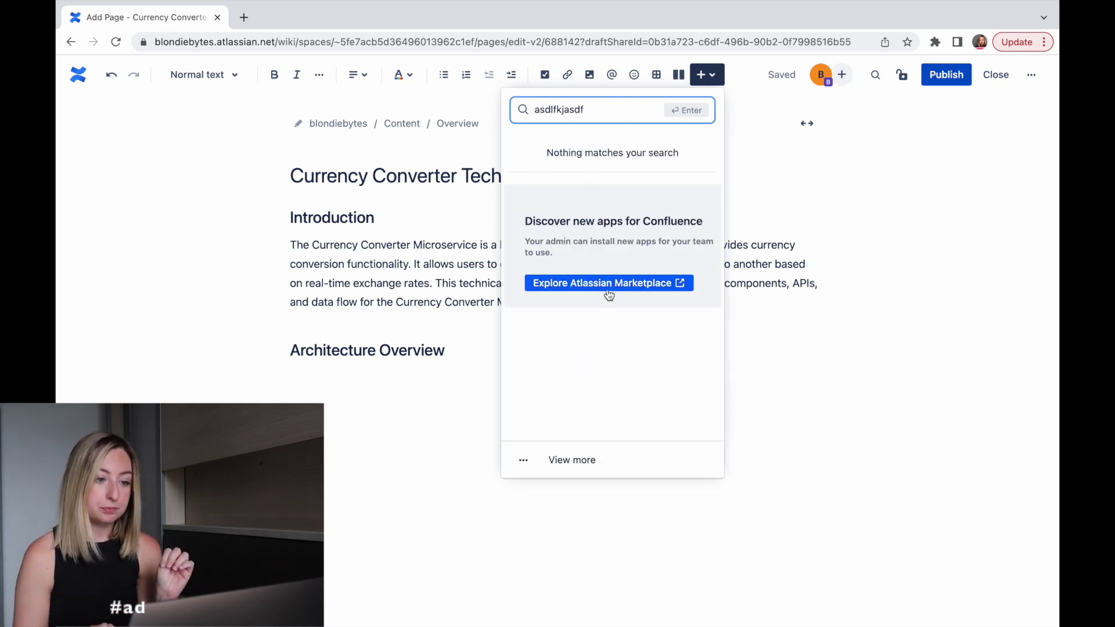
left_click(608, 283)
- Insert a draw.io diagram created from the Blank Diagram template
left_click(707, 74)
type("d")
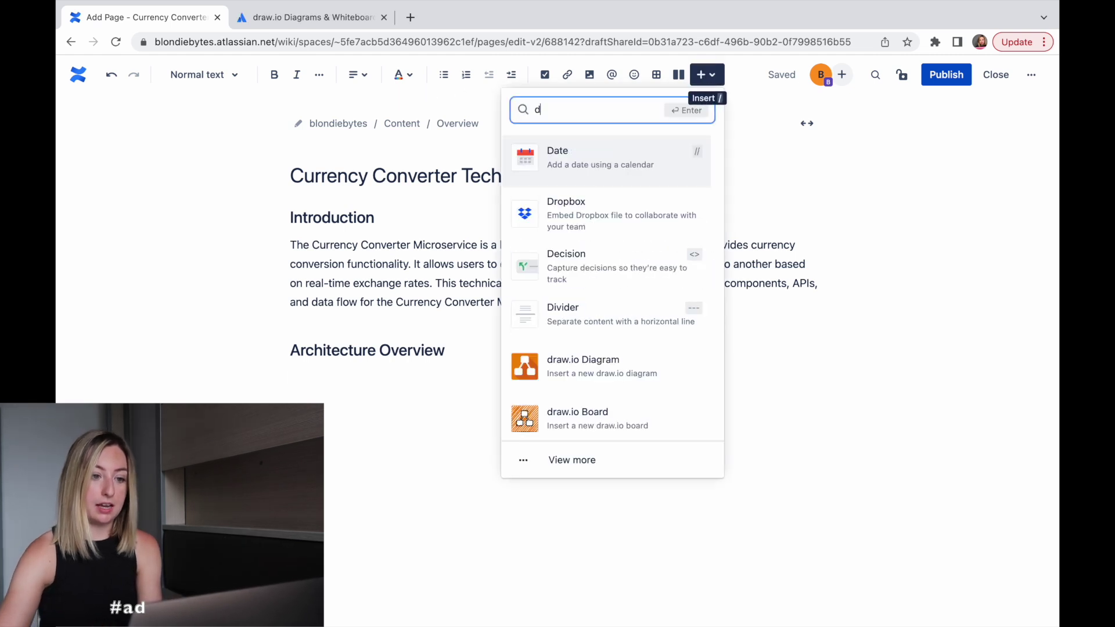
type("raw")
left_click(635, 164)
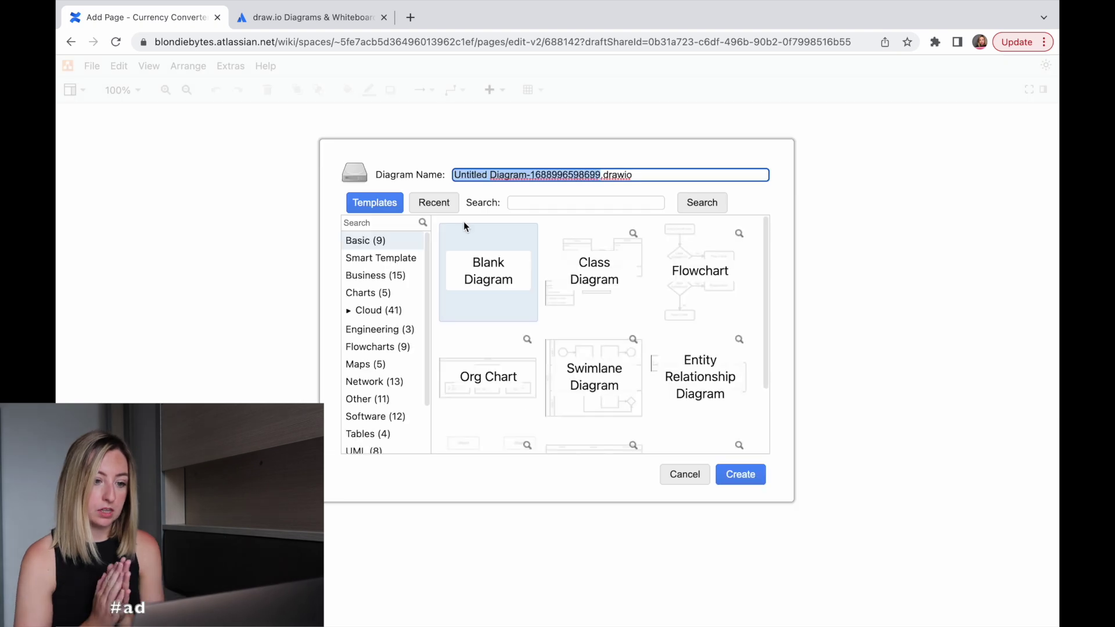
left_click(511, 275)
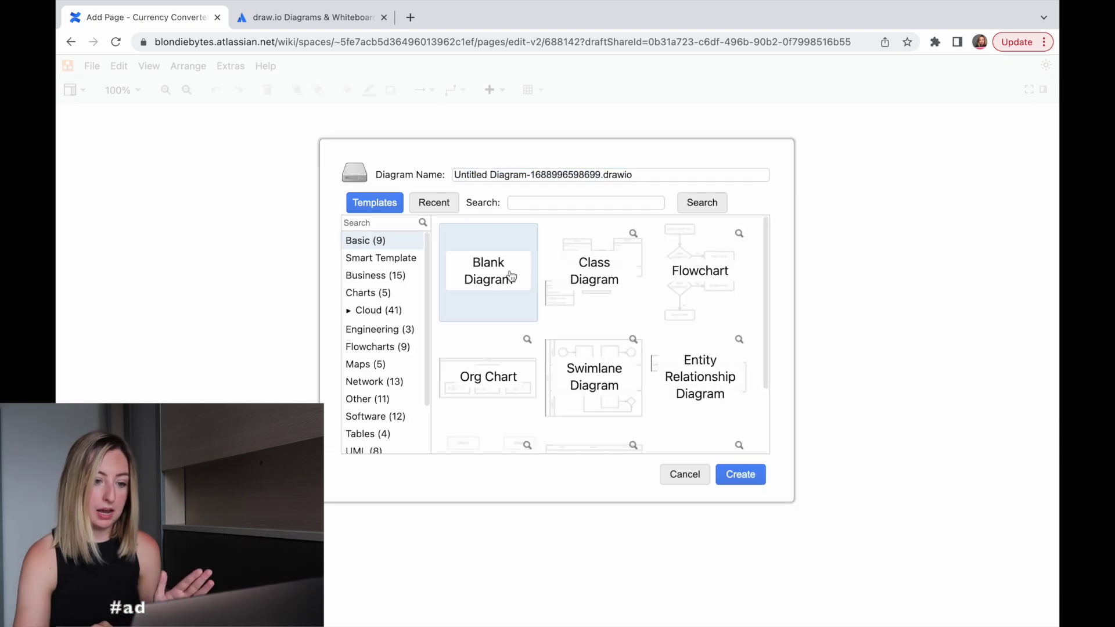
left_click(762, 477)
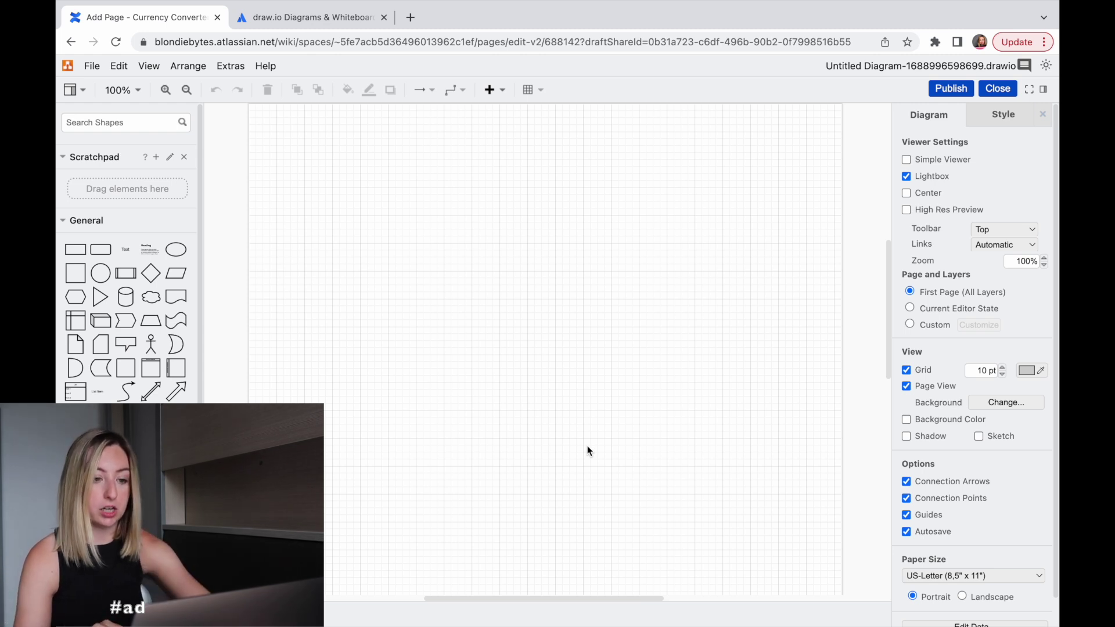
- Place a rectangle labelled 'User Interface' on the canvas and position it
left_click_drag(75, 249, 462, 349)
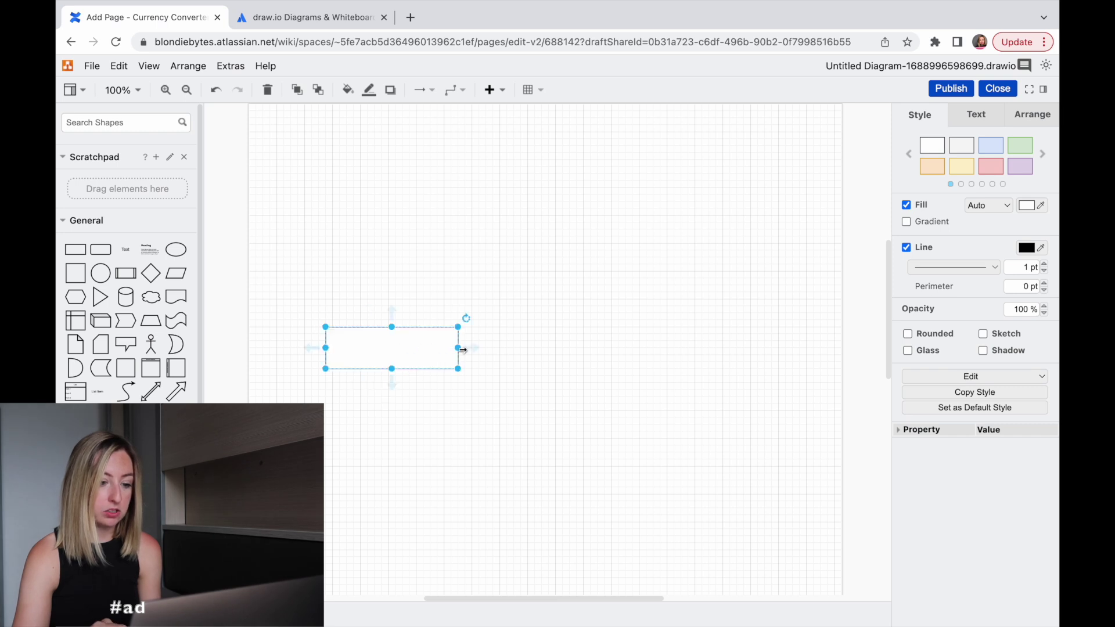
double_click(368, 358)
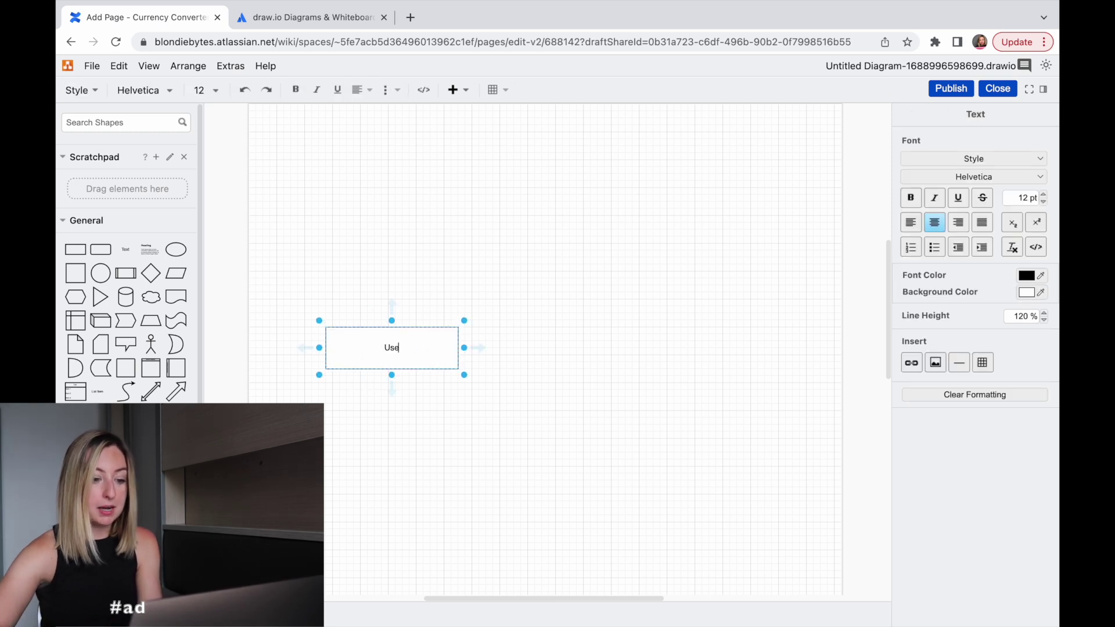
type("User Interface")
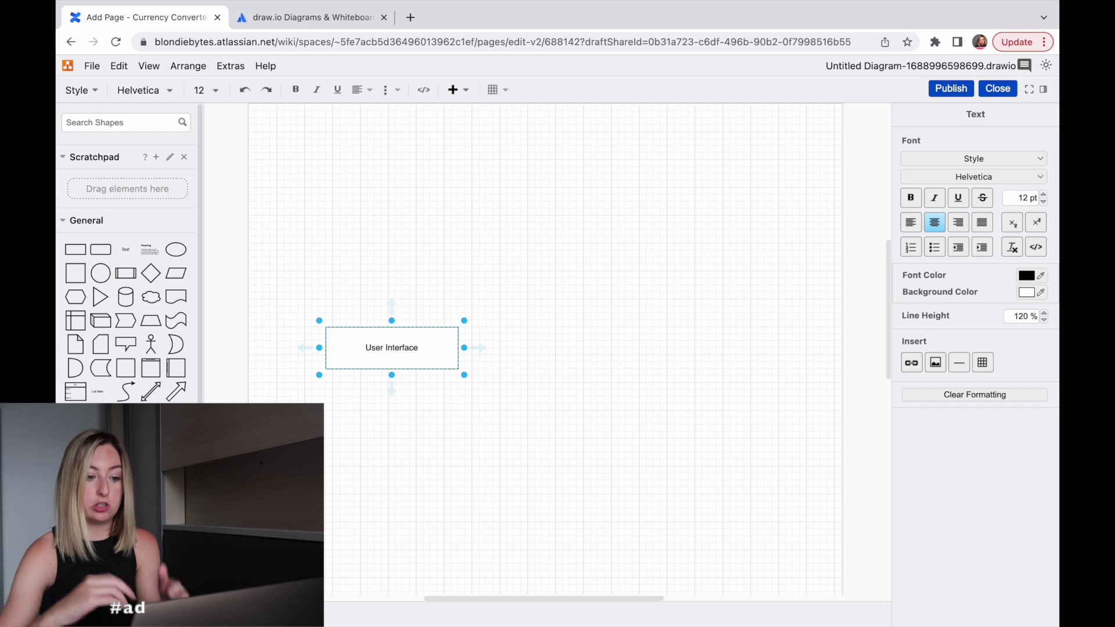
left_click(562, 315)
left_click(562, 315)
left_click_drag(417, 350, 391, 323)
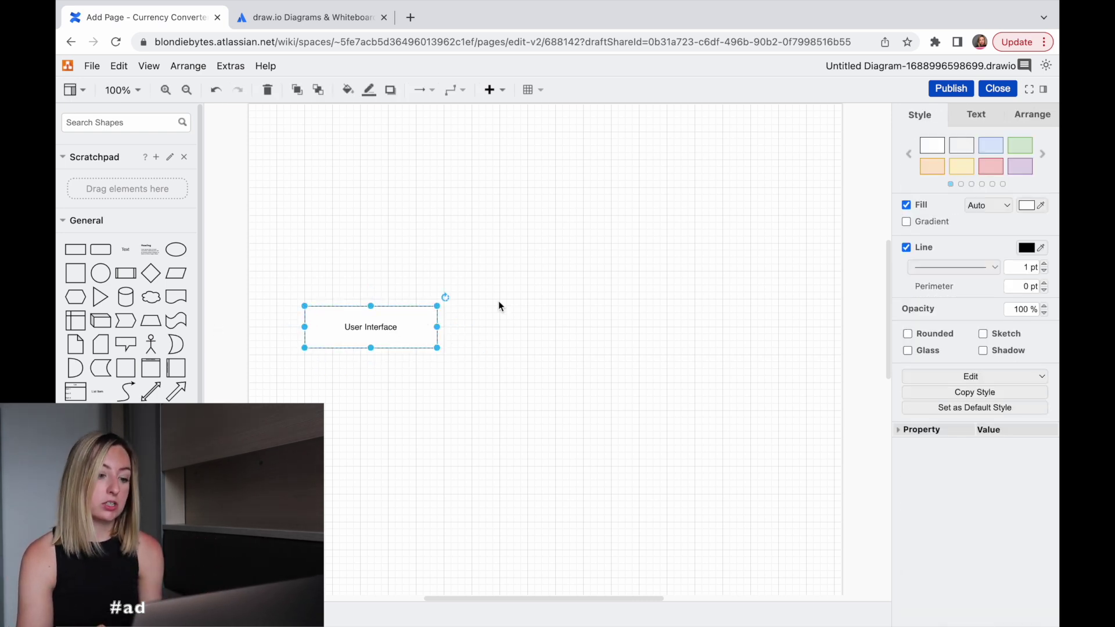
- Copy the box to the right and label it 'API Gateway'
left_click_drag(373, 331, 533, 331)
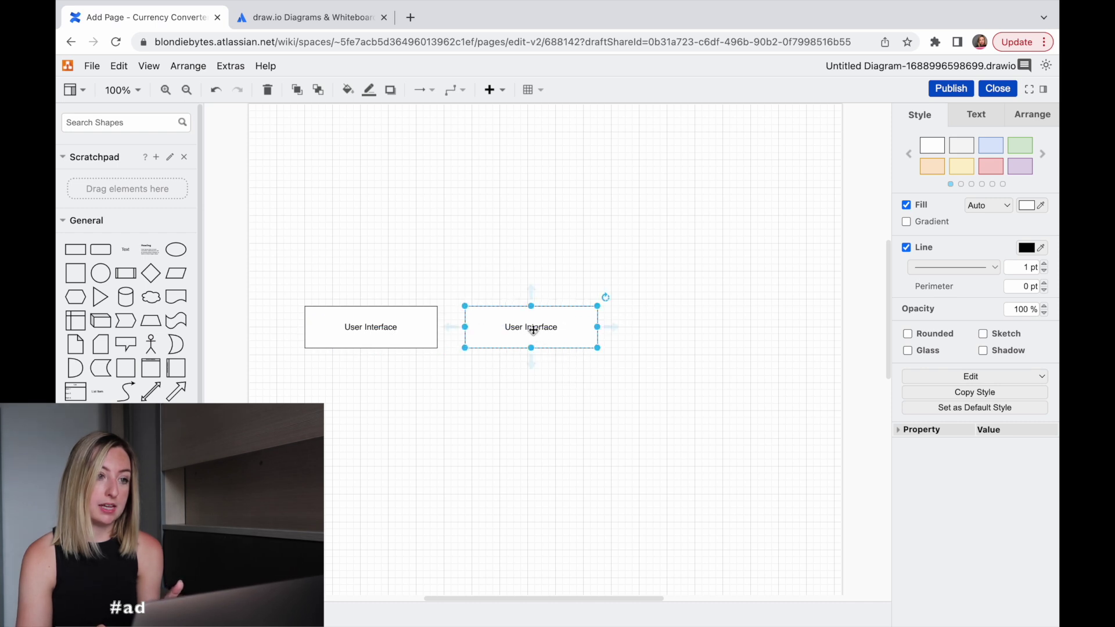
double_click(533, 331)
type("API Gateway")
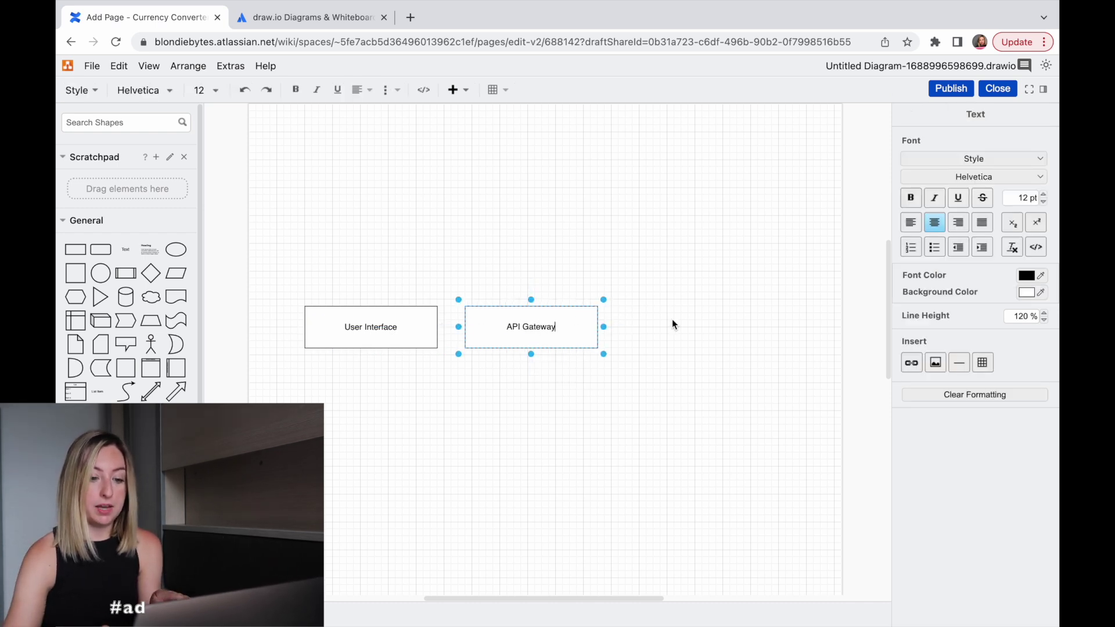
key("Escape")
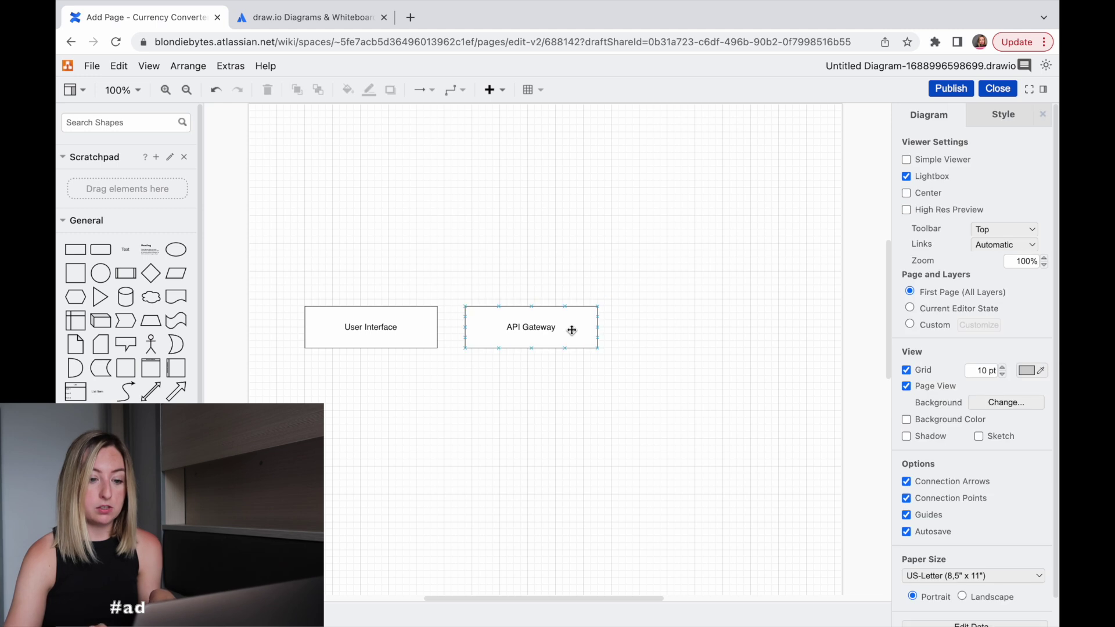
- Add a third box to the right labelled 'Currency Converter Service'
mouse_move(610, 326)
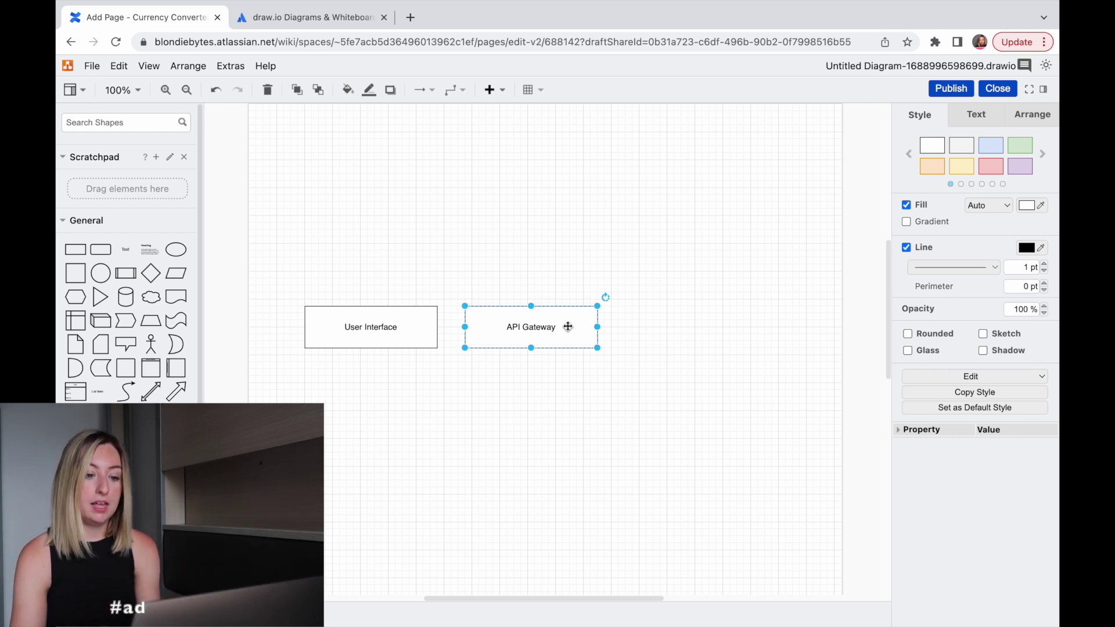
left_click_drag(529, 331, 674, 331)
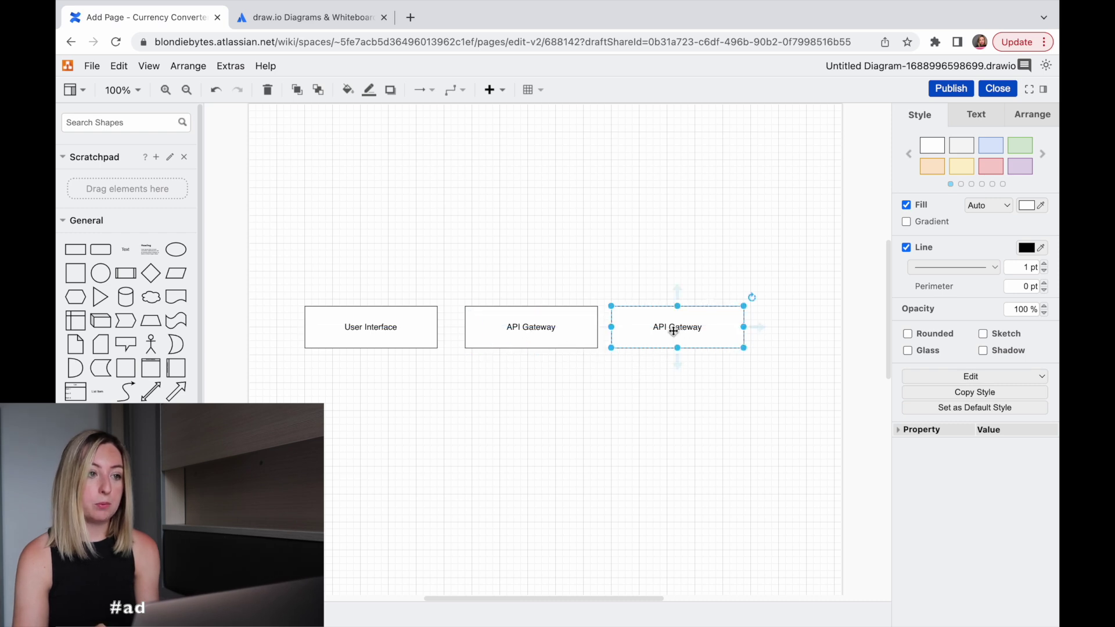
double_click(674, 331)
type("Con")
key("BackSpace")
key("BackSpace")
key("BackSpace")
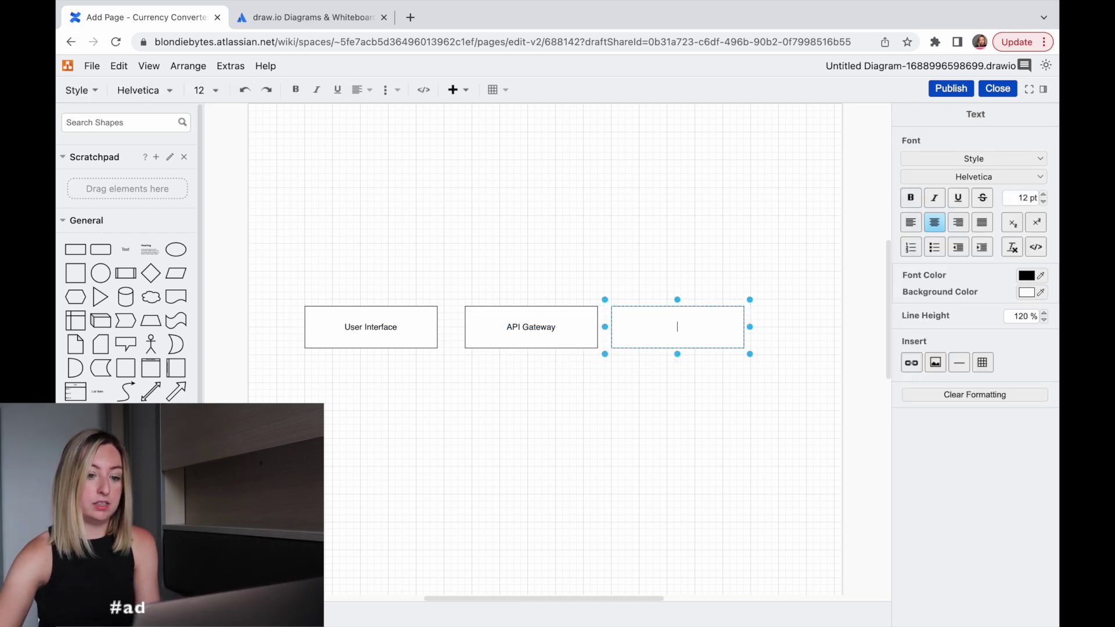
type("Conver")
key("BackSpace")
key("BackSpace")
key("BackSpace")
key("BackSpace")
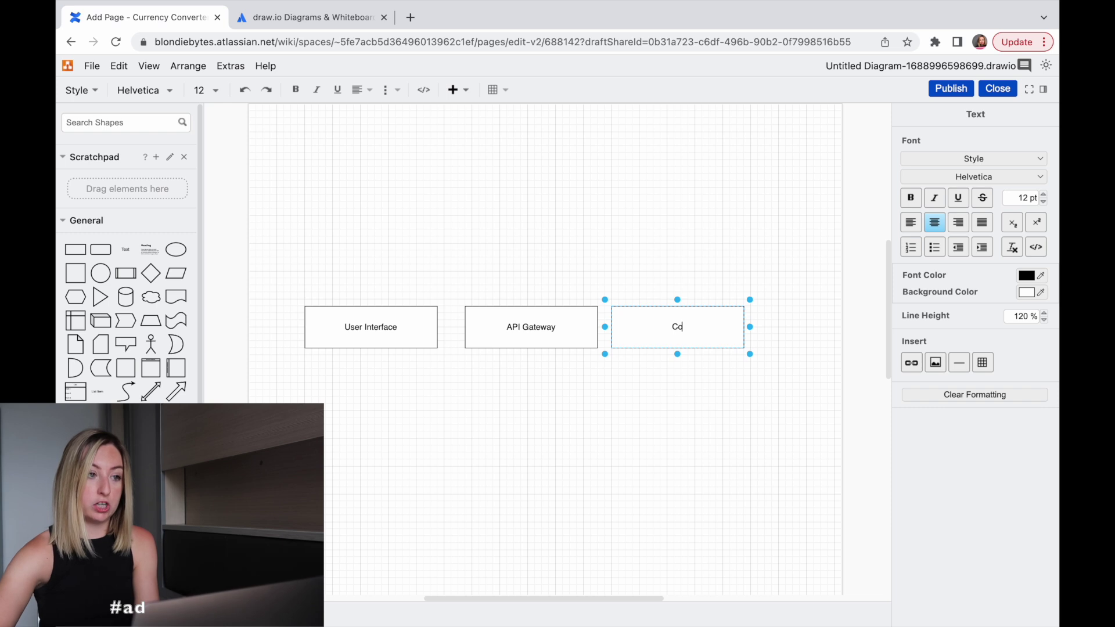
key("BackSpace")
type("urrency Conve")
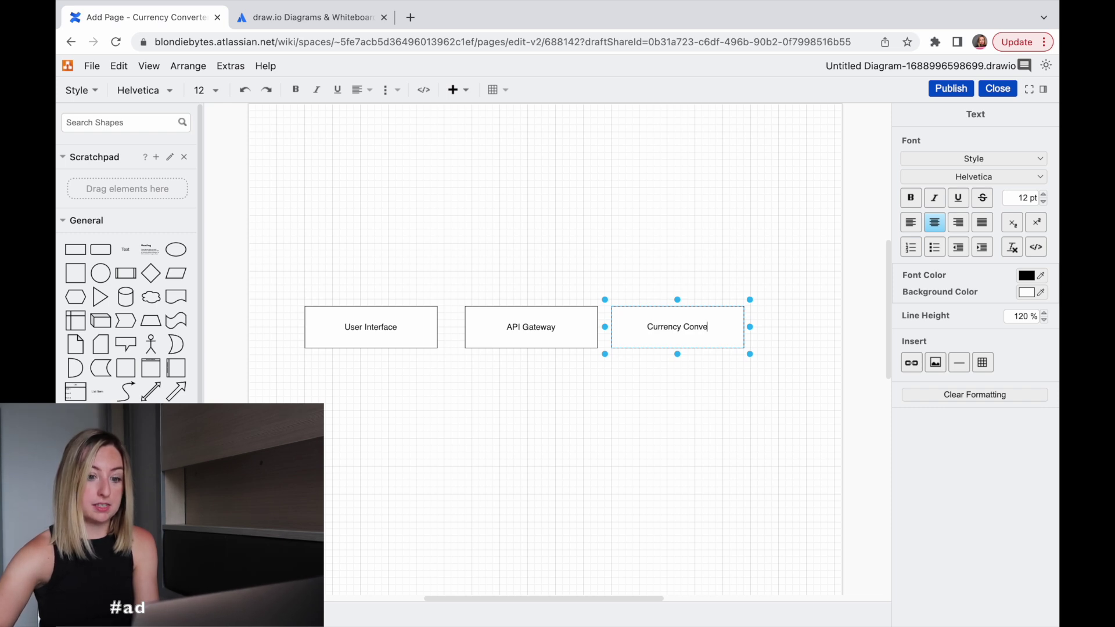
type("rter Scrv")
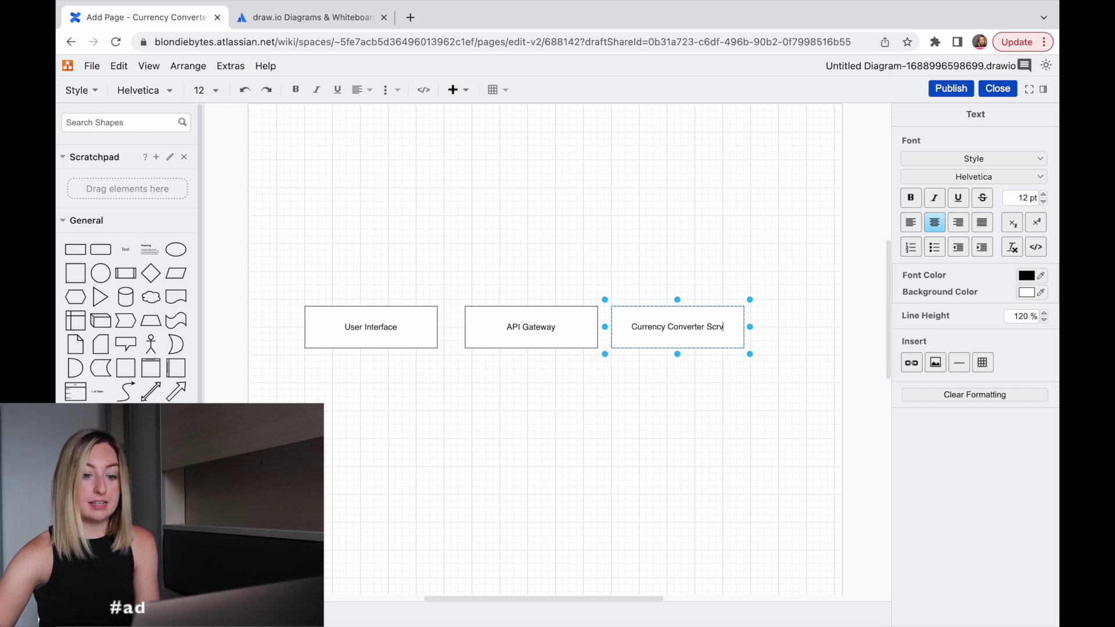
key("BackSpace")
key("BackSpace")
key("BackSpace")
type("ervice")
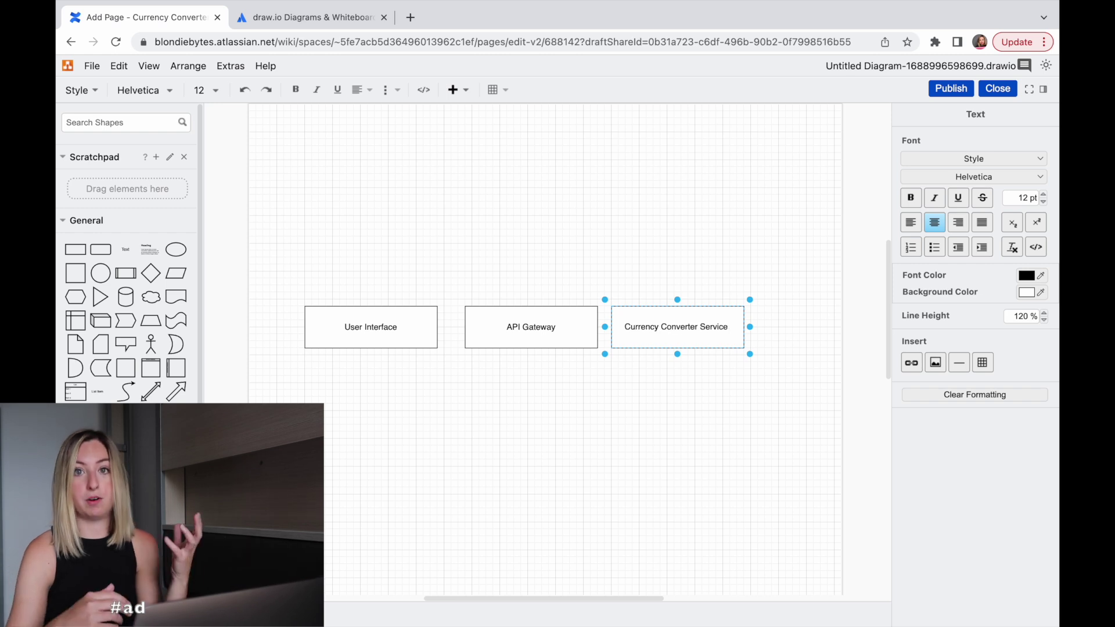
key("Escape")
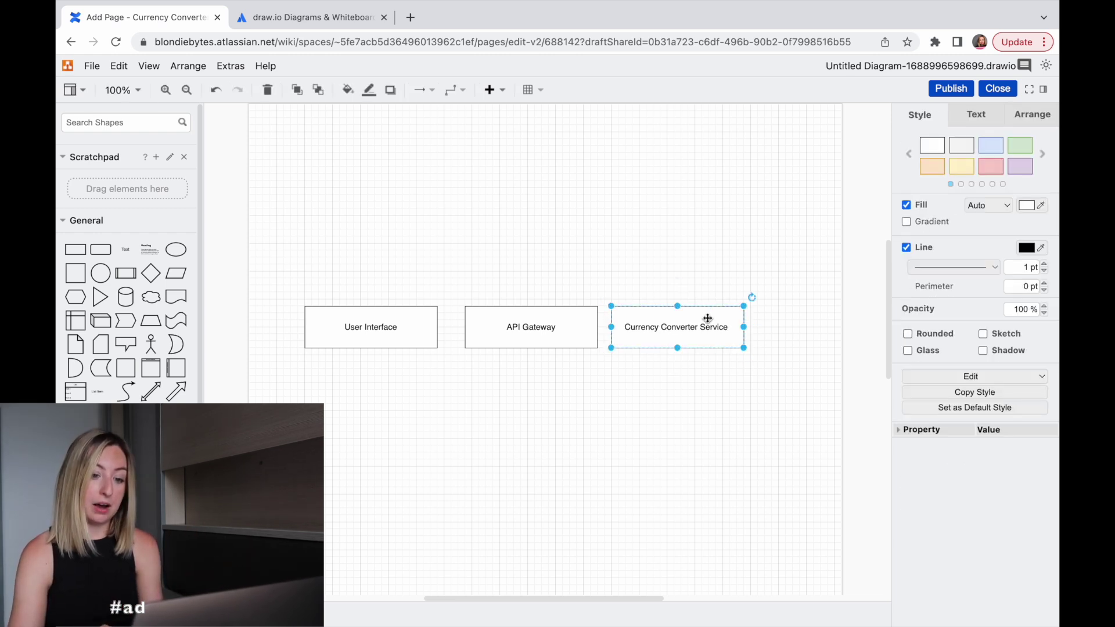
- Add a fourth box to the right labelled 'Exchange Rate Provider'
left_click_drag(661, 345, 814, 344)
double_click(834, 335)
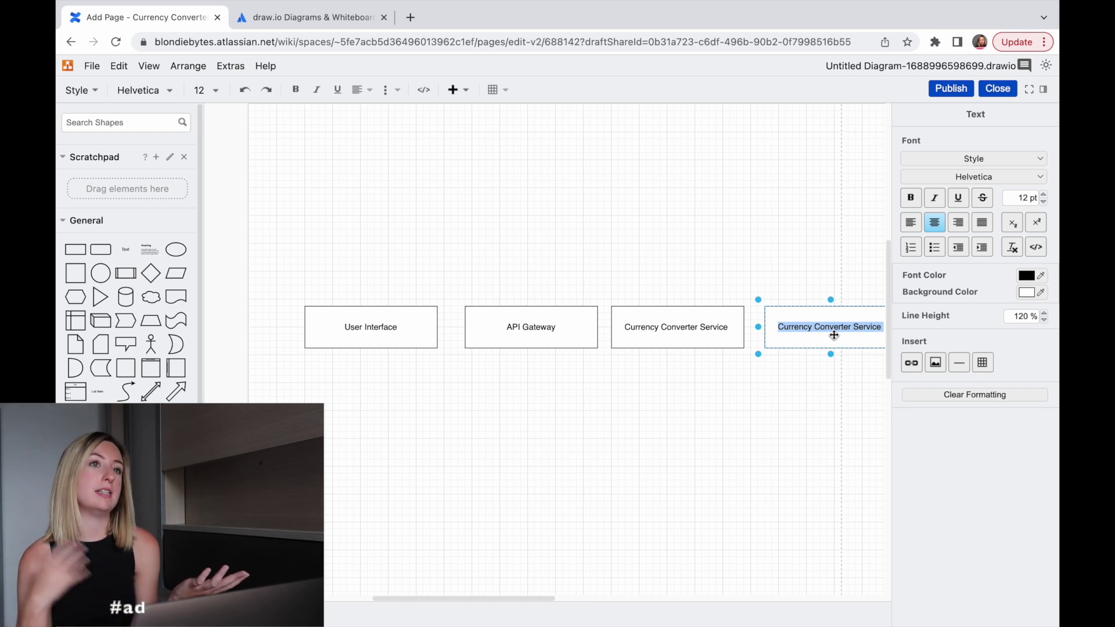
key("BackSpace")
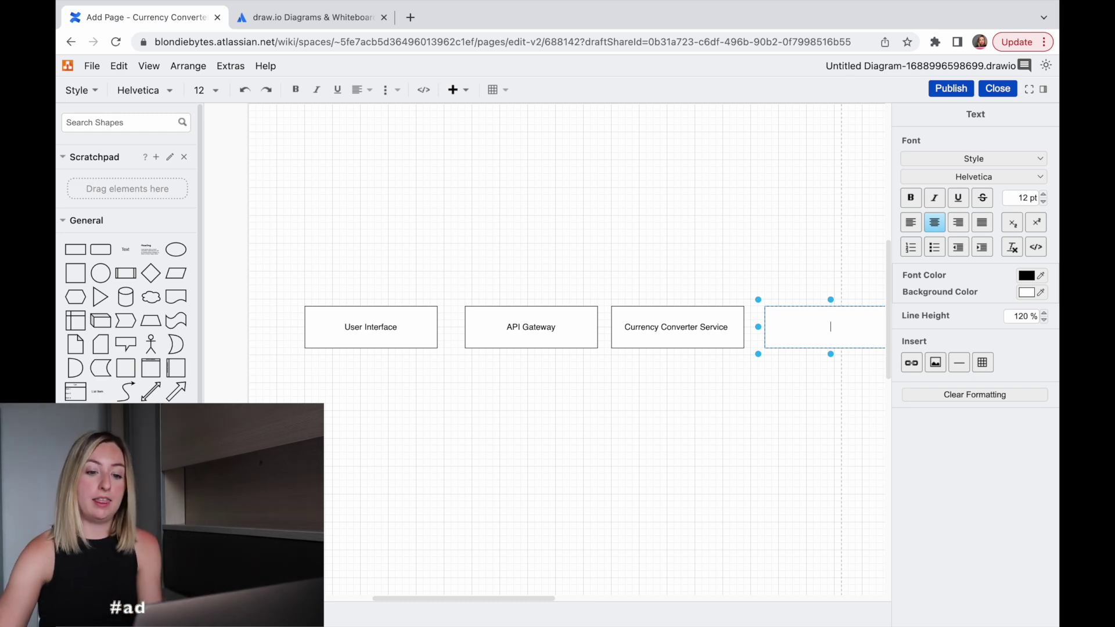
type("Exchange R")
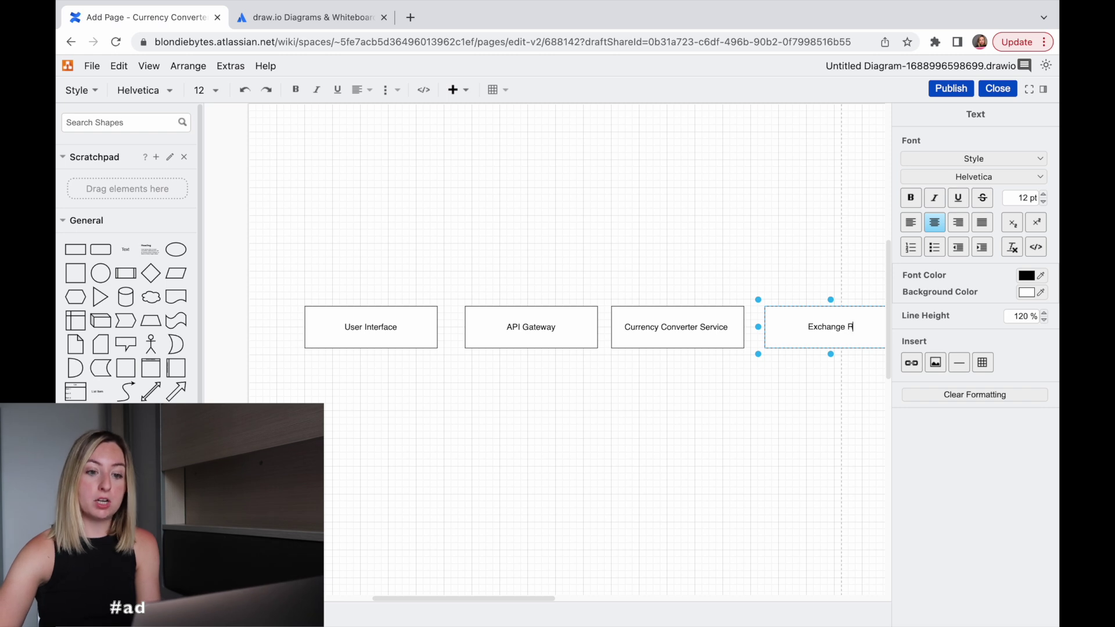
type("ate Provider")
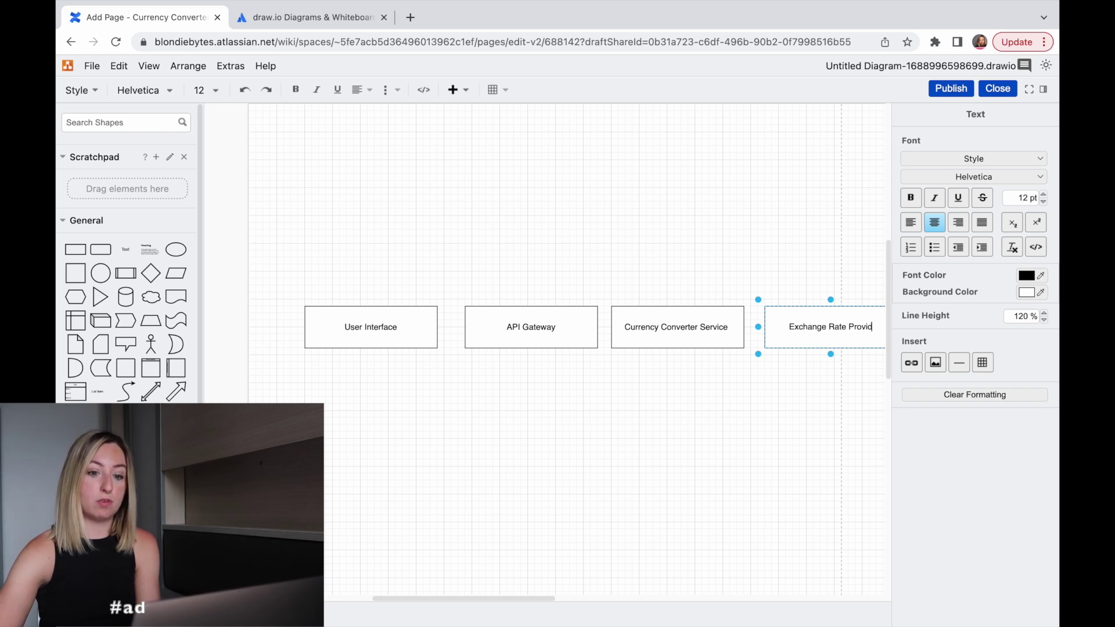
- Shift the four boxes horizontally so they are evenly spaced in one row
left_click(769, 397)
left_click_drag(769, 327, 819, 327)
left_click(640, 327)
left_click_drag(640, 327, 668, 327)
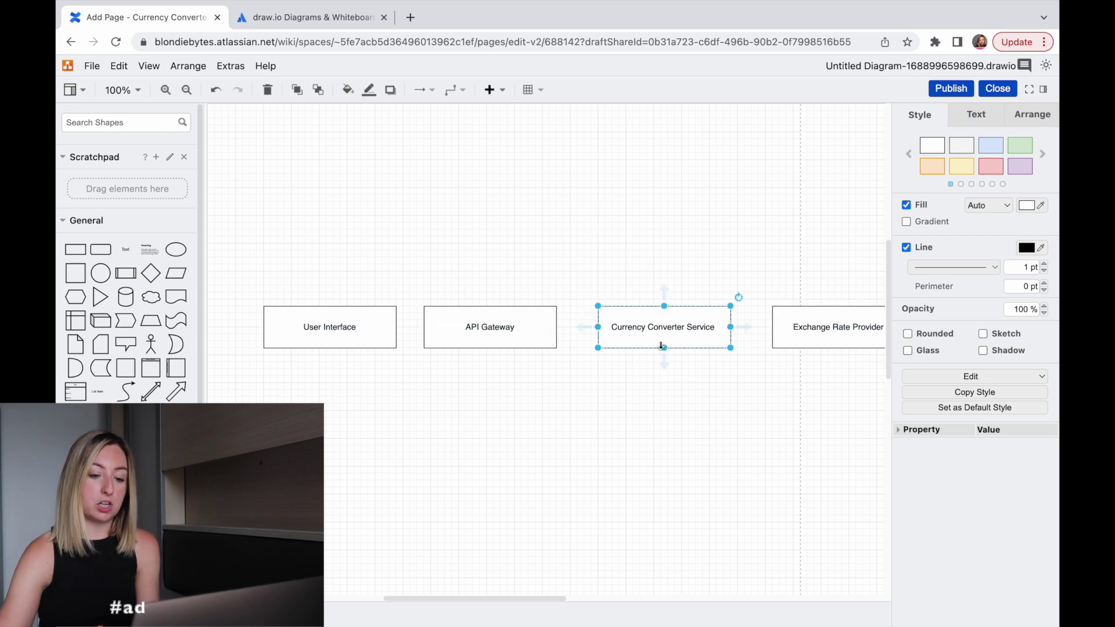
left_click(360, 327)
left_click_drag(360, 327, 332, 327)
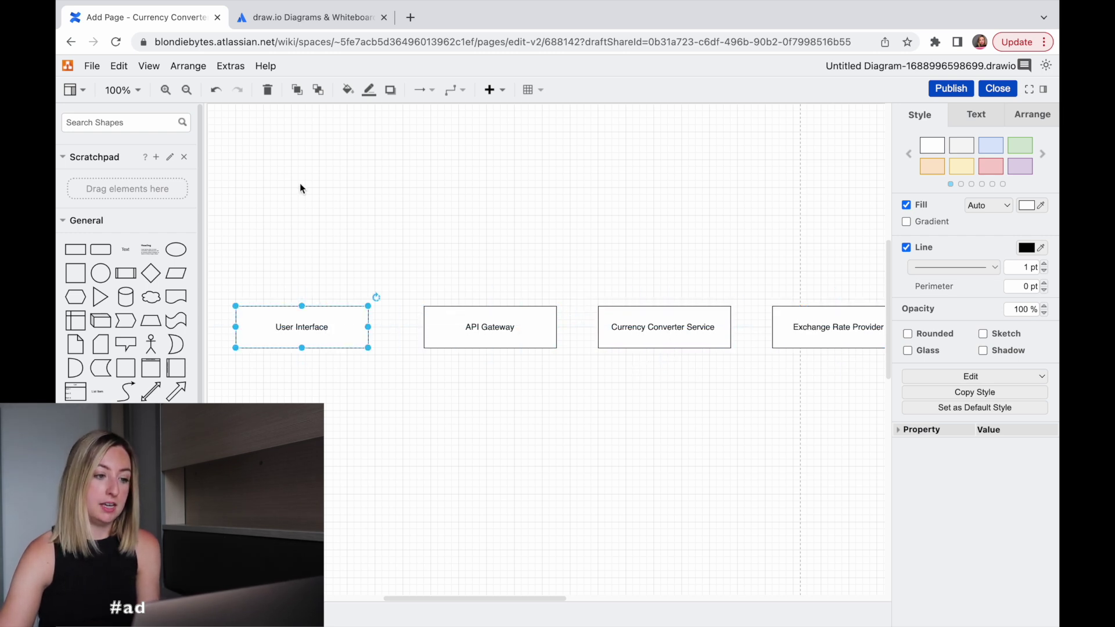
left_click(352, 152)
- Add double-headed arrows linking each neighbouring pair of boxes
left_click_drag(158, 392, 547, 350)
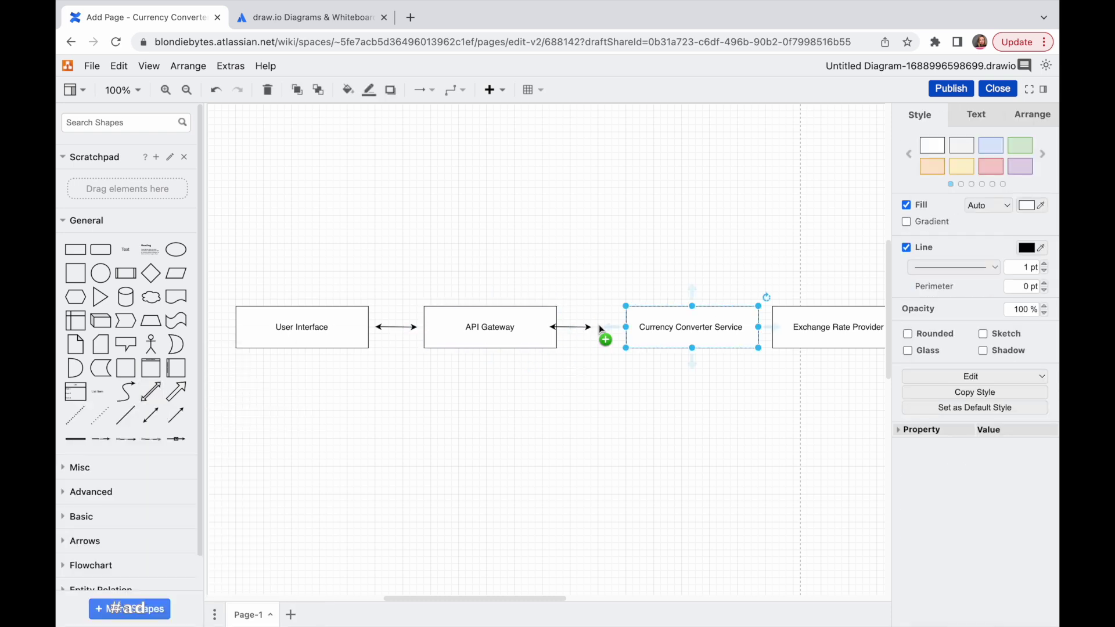
left_click(594, 334)
left_click_drag(595, 336, 843, 328)
left_click(806, 374)
- Try a light green fill on Exchange Rate Provider and Currency Converter Service, undoing both
scroll(806, 378, "right", 1)
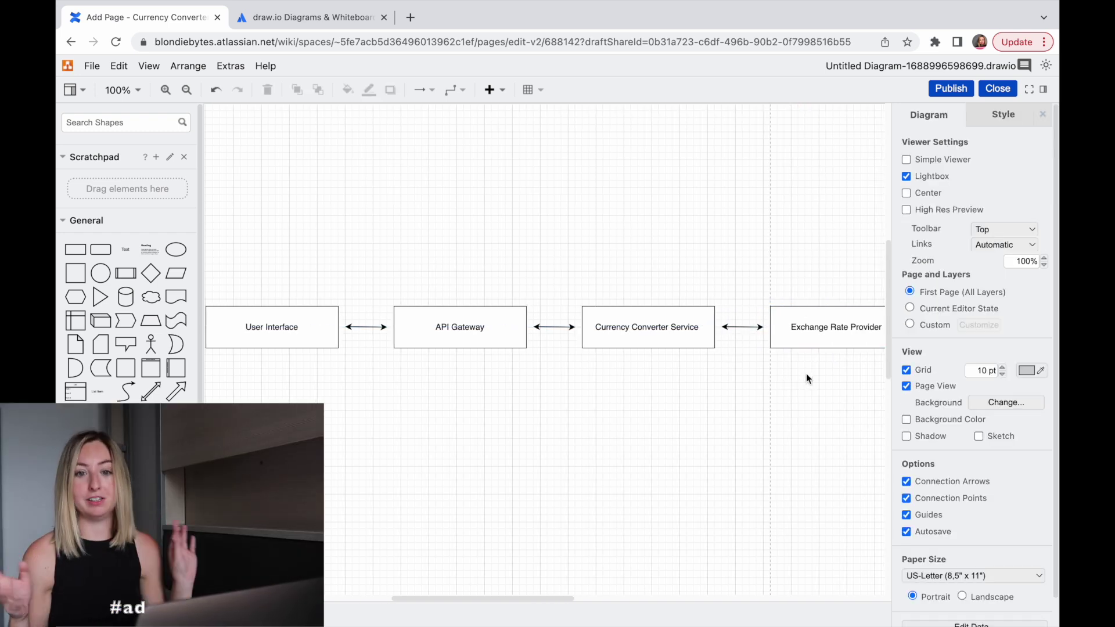
left_click(807, 332)
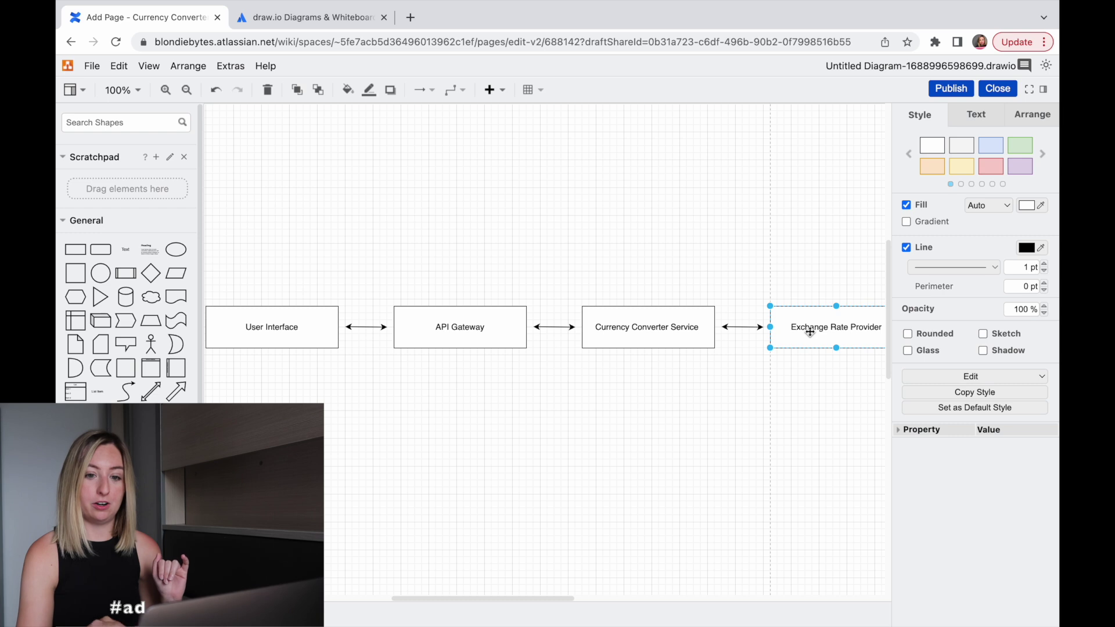
left_click(1020, 146)
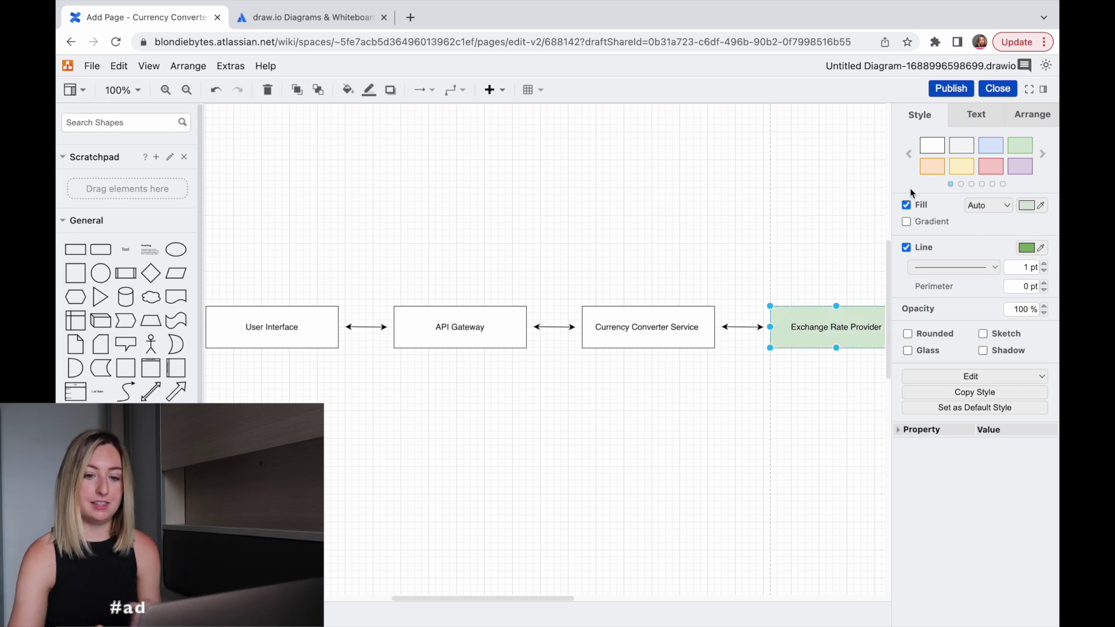
key("ctrl+z")
left_click(673, 263)
left_click(706, 330)
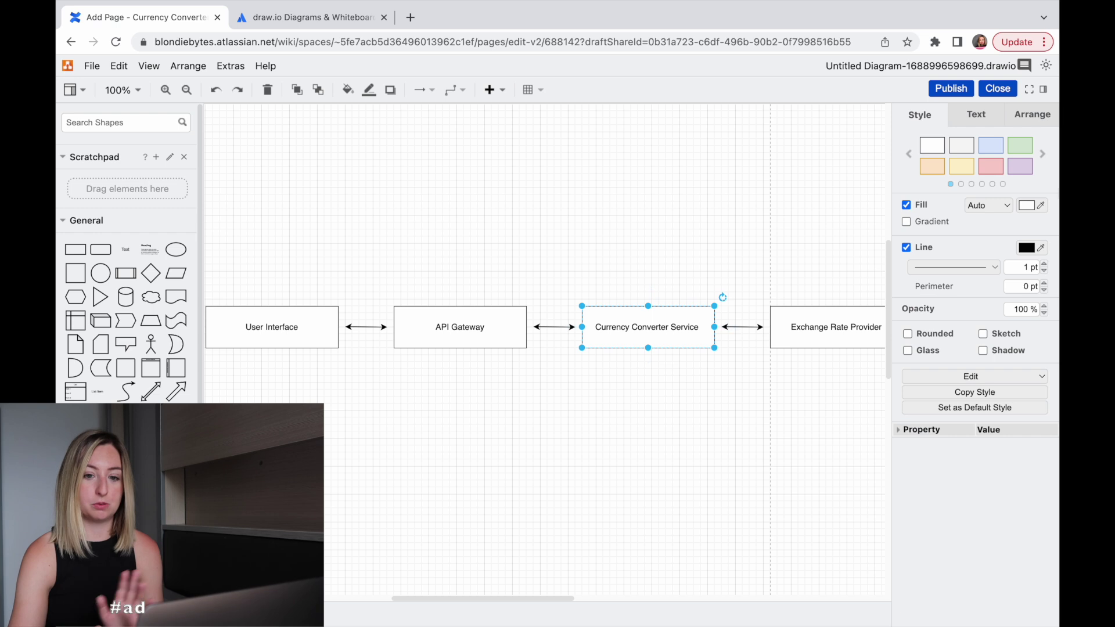
left_click(1020, 146)
left_click(754, 221)
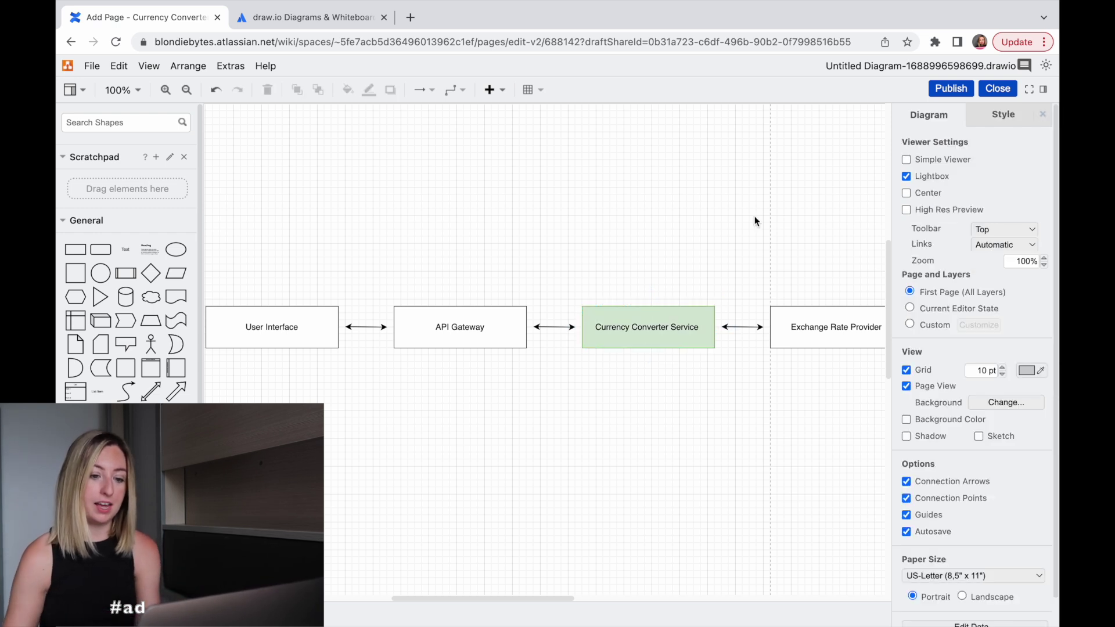
key("ctrl+z")
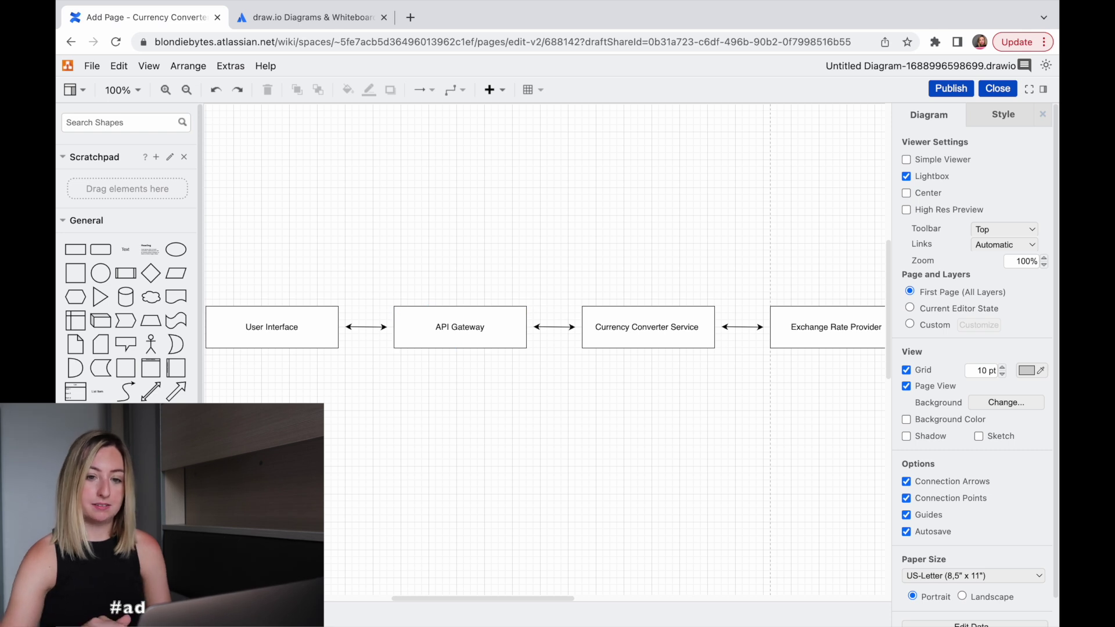
- Publish the draw.io diagram into the page and start a new line below it
left_click(962, 90)
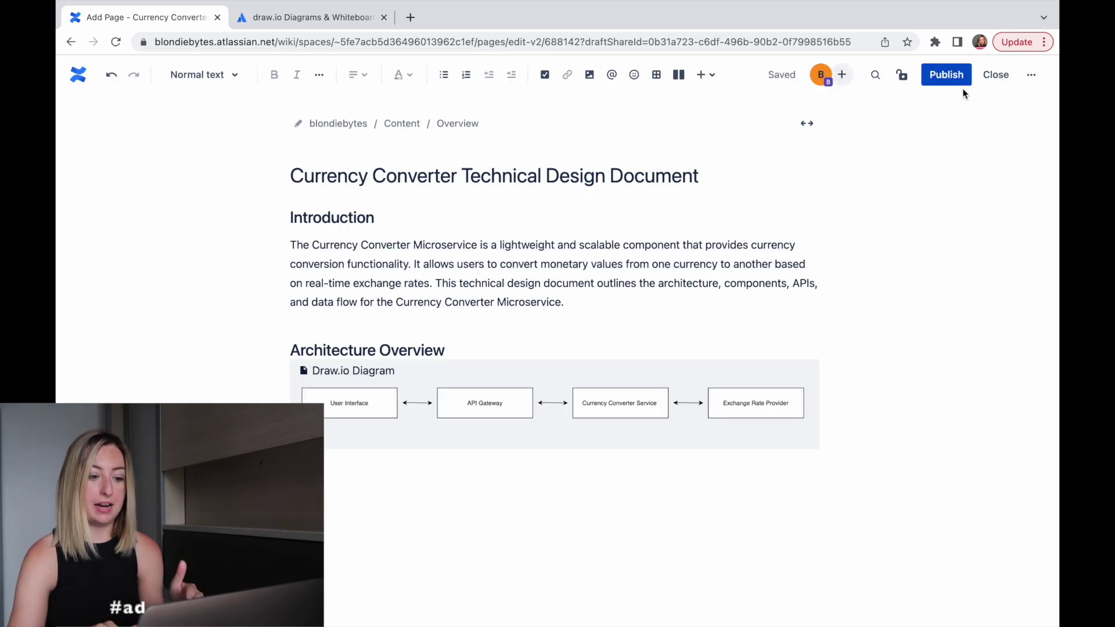
left_click(734, 373)
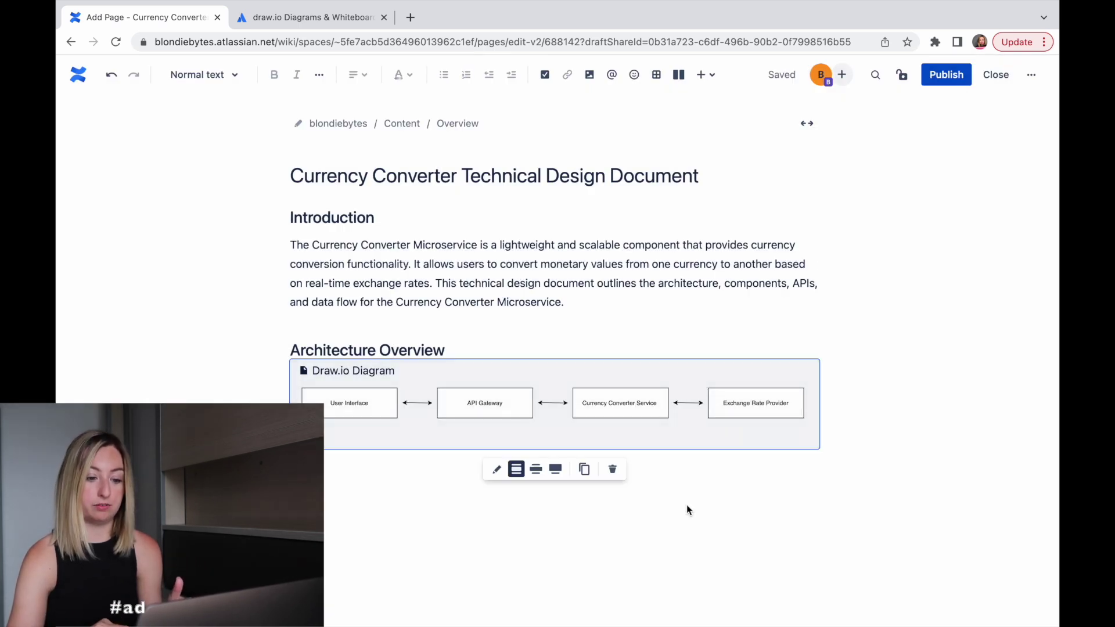
left_click(714, 491)
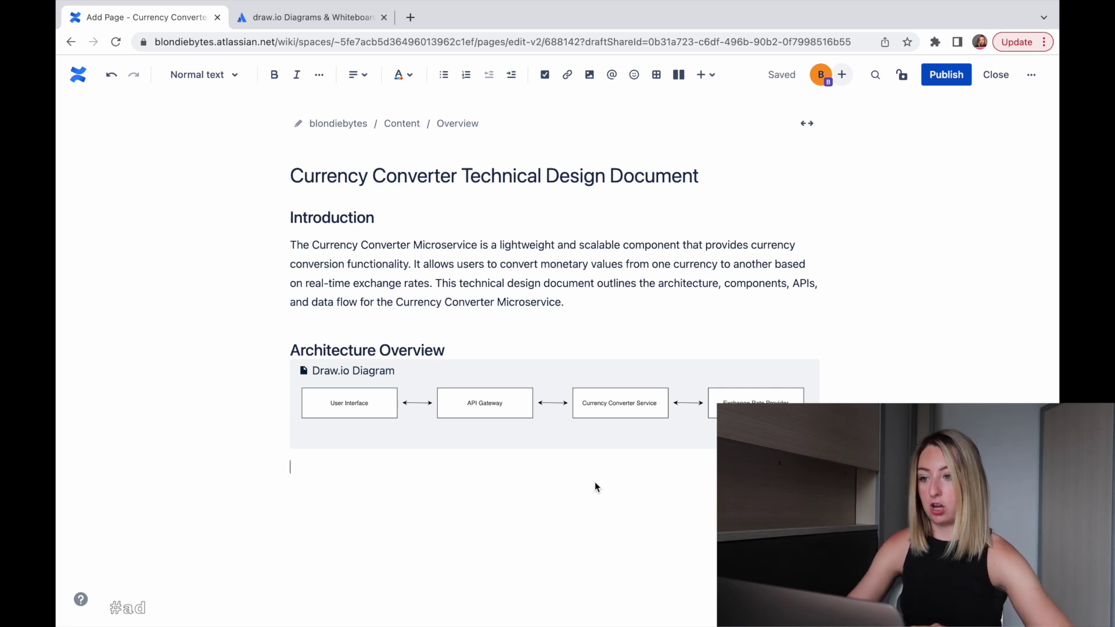
- Add subheading 2.1 User Interface with its paragraph on user interaction
type("## 2.1")
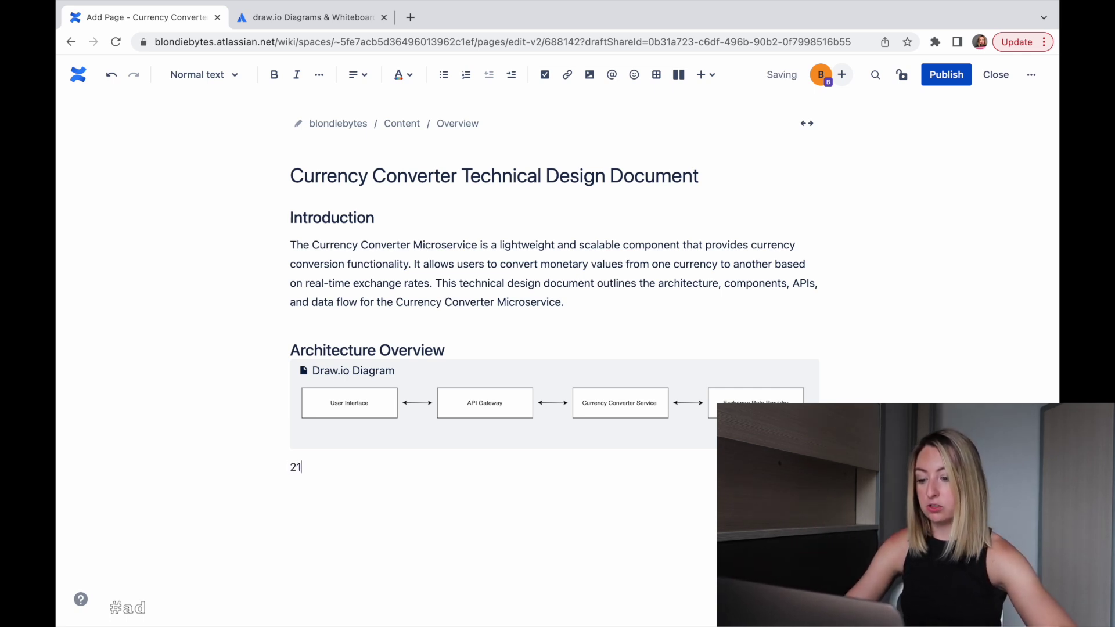
key("BackSpace")
key("BackSpace")
key("BackSpace")
left_click(200, 74)
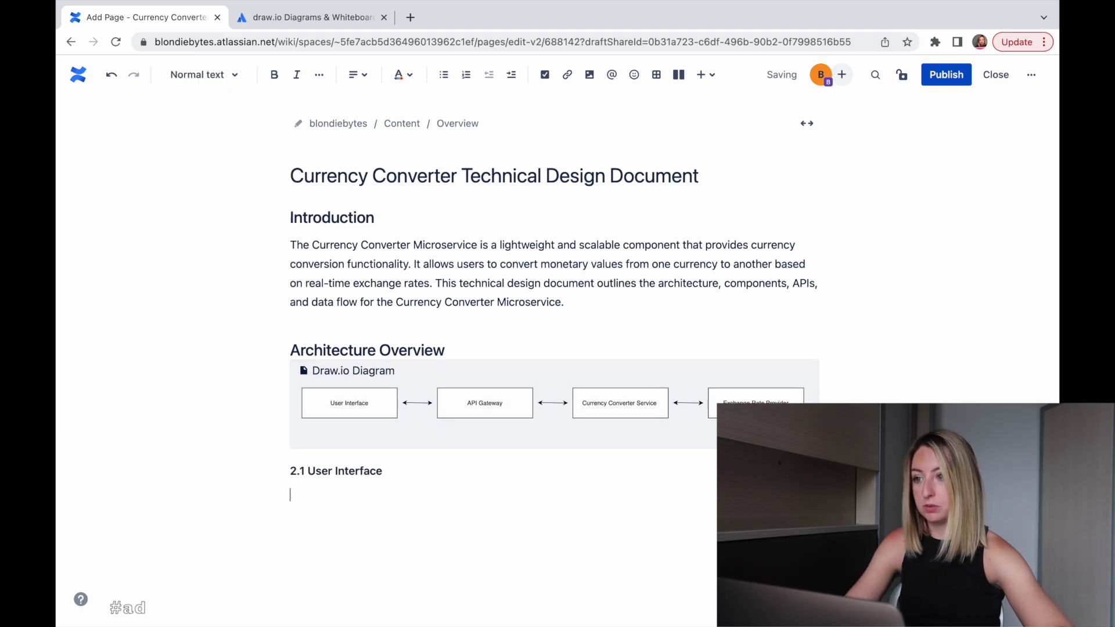
type("This")
key("BackSpace")
key("BackSpace")
key("BackSpace")
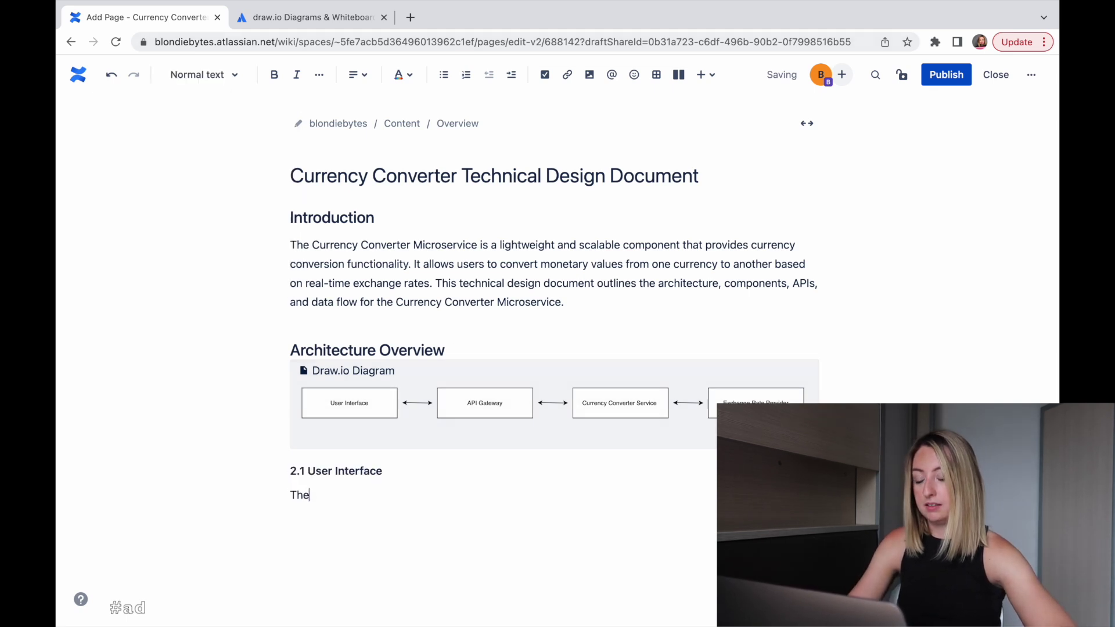
type("e user interface")
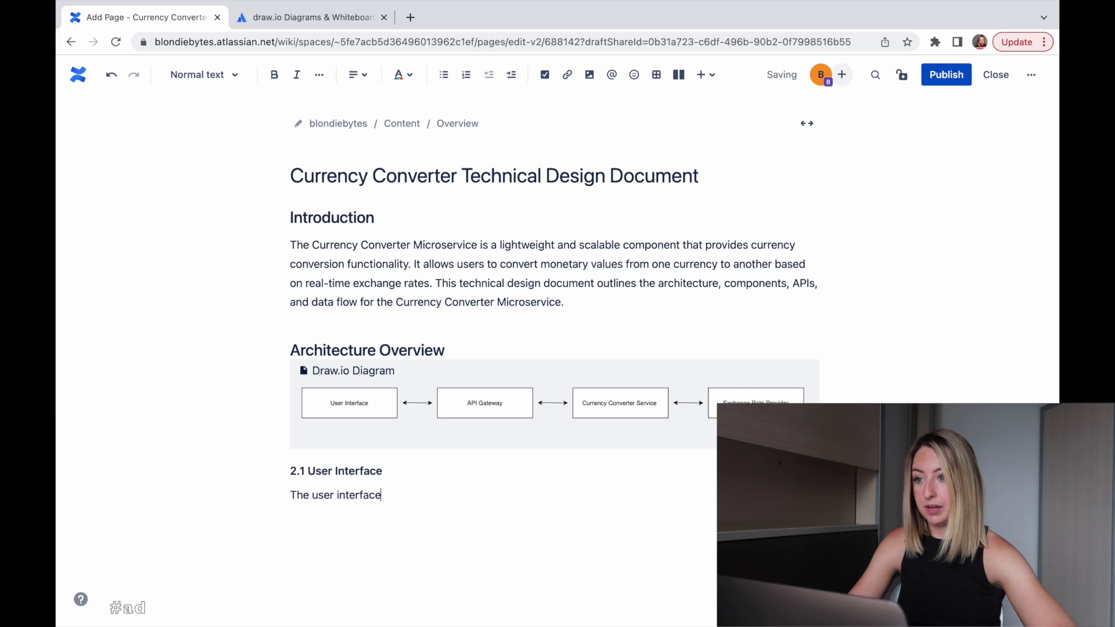
type(" component allows users to interact with the Currency Converter Microservice. It can be a web-based UI, mobile app, or API-based interface.")
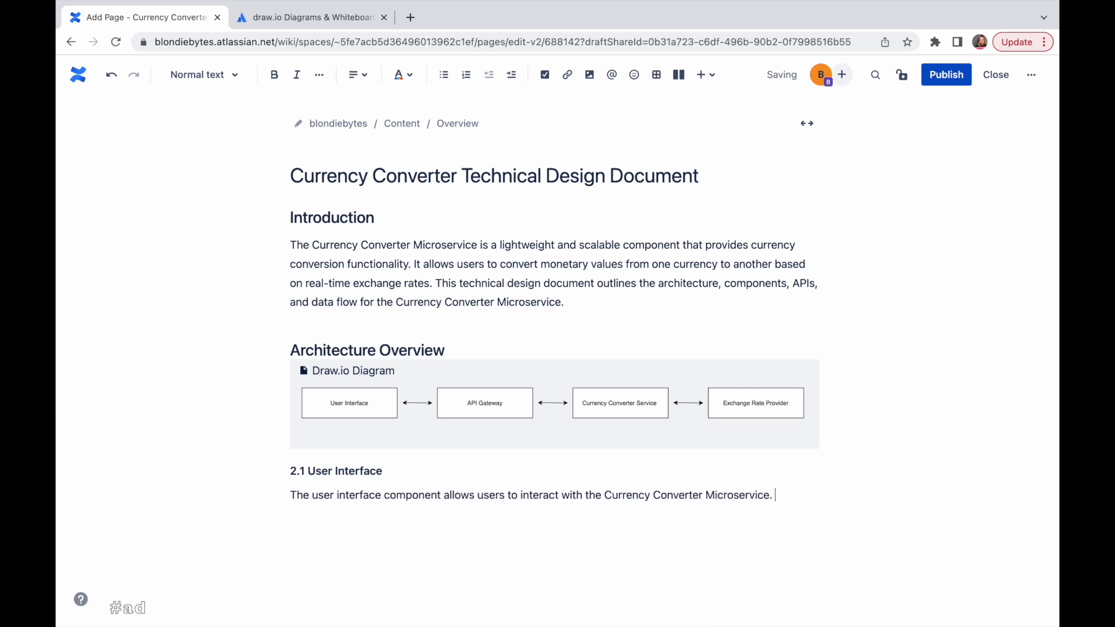
key("Return")
- Add Heading 4 '2.2 API Gateway' with a paragraph describing it as the entry point
type("#### 2.2 API Gate Interface")
key("shift+End")
type("way")
key("Return")
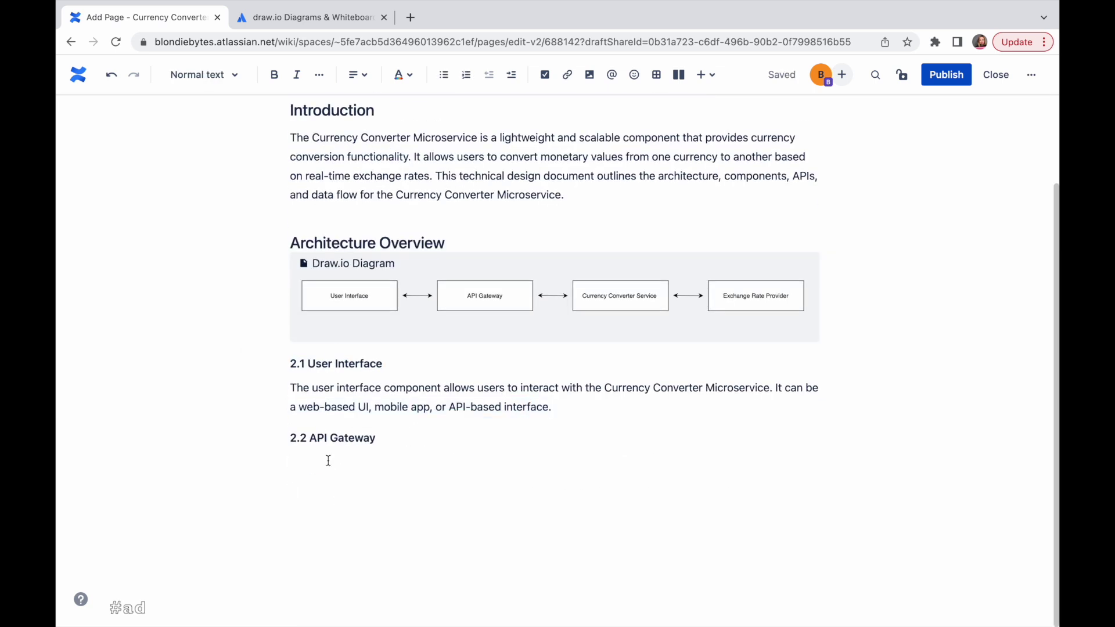
type("An API ")
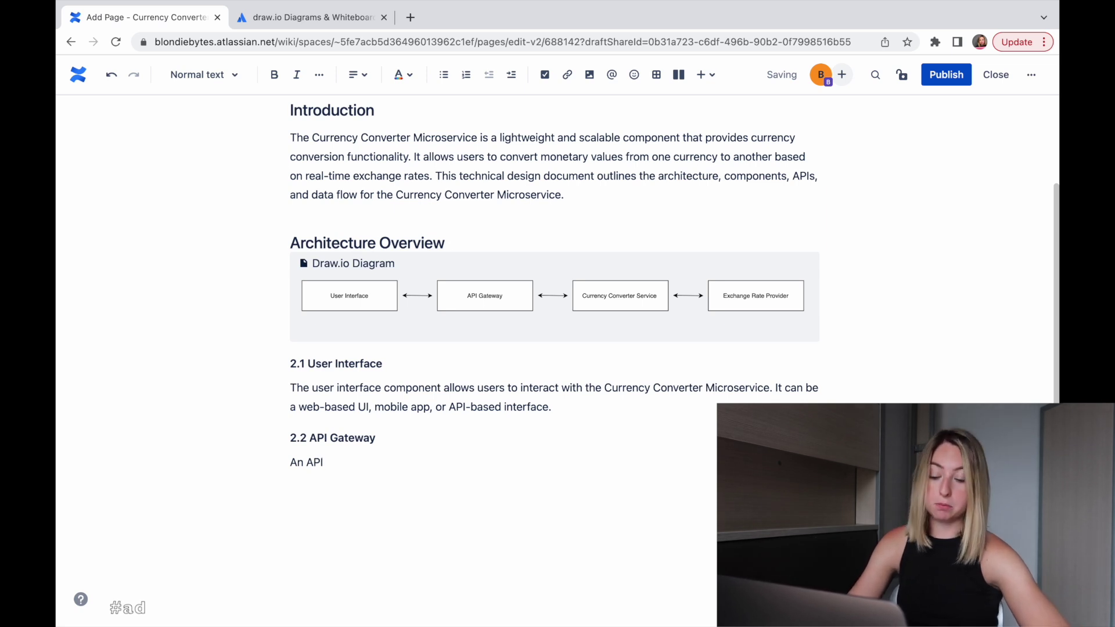
type("gateway serves as the entry ")
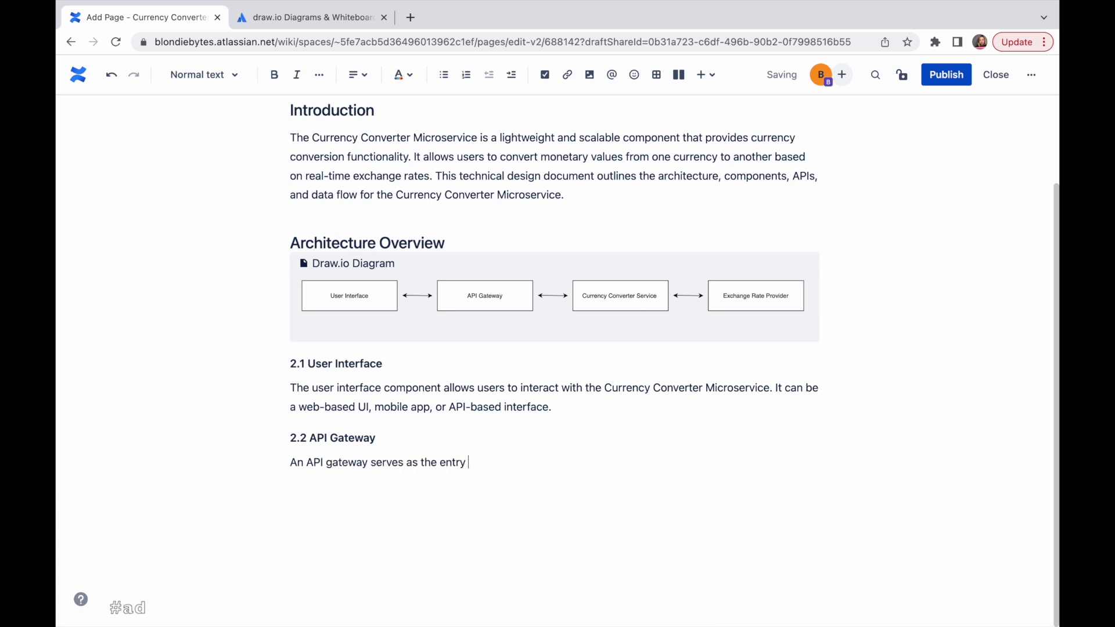
type("point for all external requests to the microservice. It provides authentication, authorization, rate limiting, and routing capabilities. The API Gateway ensures security and allows seamless integration with other microservices or third-party APIs")
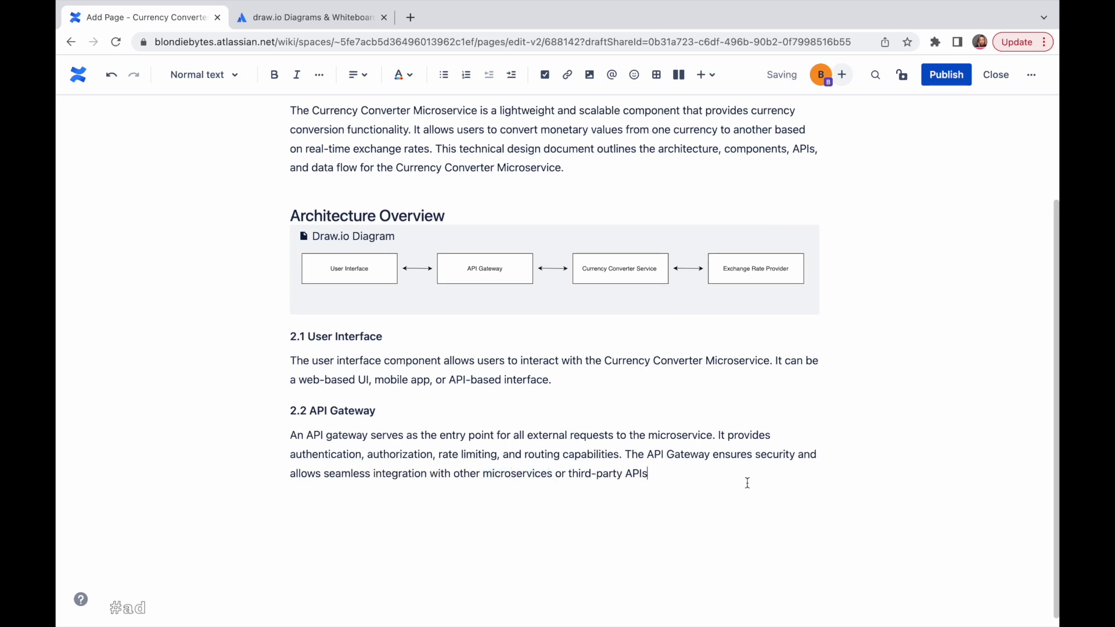
key("Return")
- Add Heading 4 sections '2.3 Currency Converter Service' and '2.4 Exchange Rate Provider' with descriptions
type("#### 2.3 Currency Converter Service")
key("Return")
type("The core functionality of the microservice lies in the Currency Converter Service. It handles the conversion logic, which inv")
type("oles fetching real-time exchange rates and performing currency conversion.")
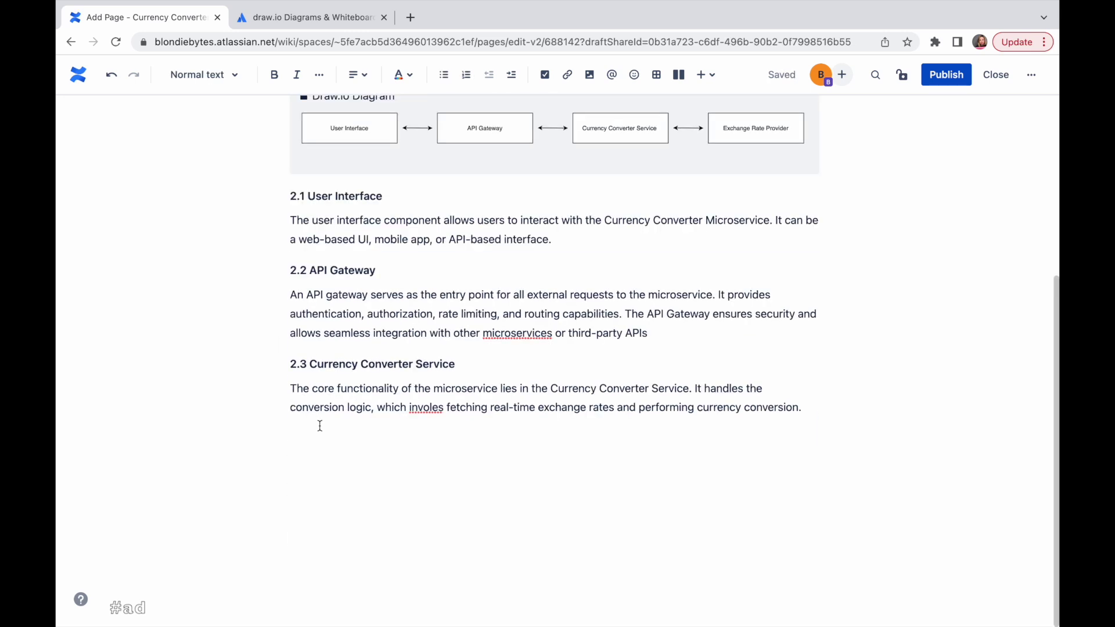
key("Return")
type("#### 2.4 Exchange Rate Provider")
key("Return")
type("The Exchange Rate Provider Component retrieves up-to-date exchange rates from reliable sources such as finacial")
type(" data providers or central banks. It periodically updates the rates to ensure accuracy.")
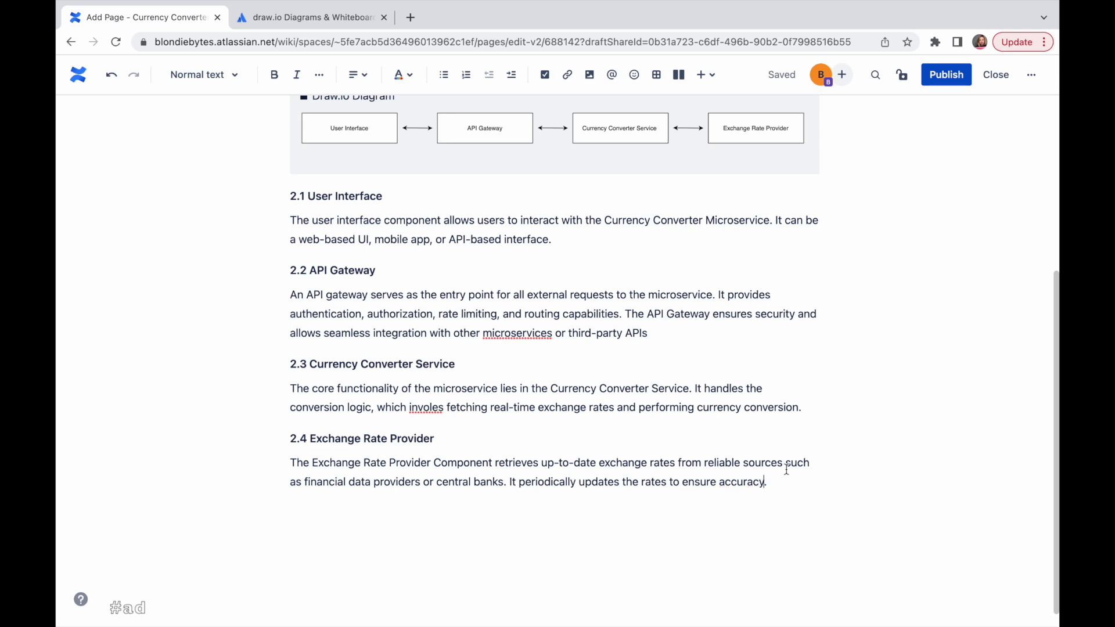
scroll(495, 231, "up", 1)
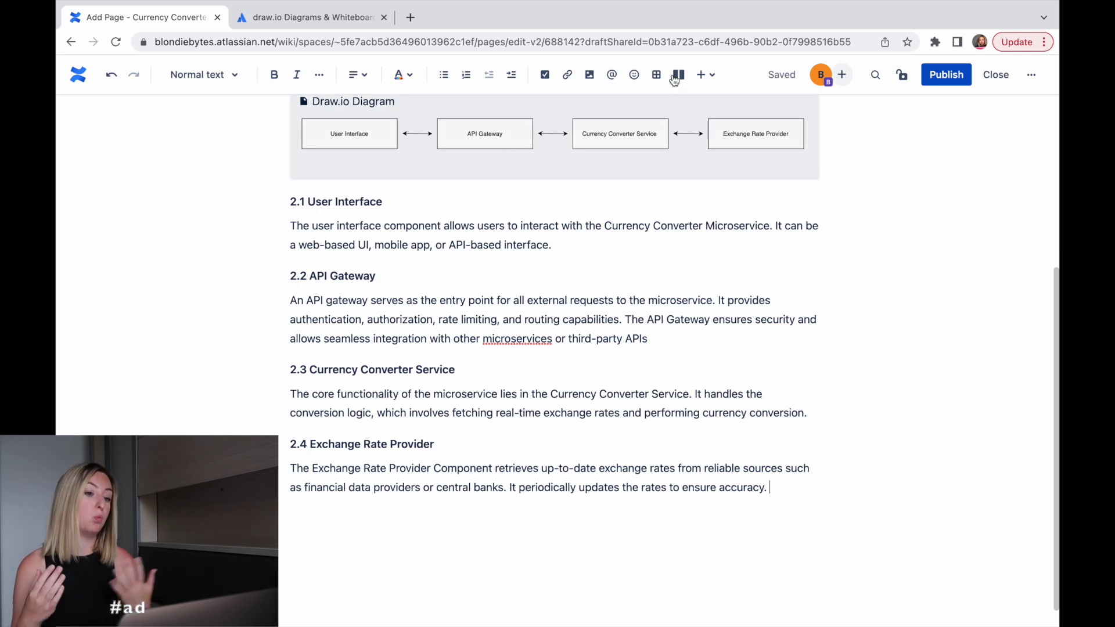
- Search the insert menu for 'swagger' and review the Swagger UI for Confluence Marketplace listing
left_click(704, 74)
type("swagger")
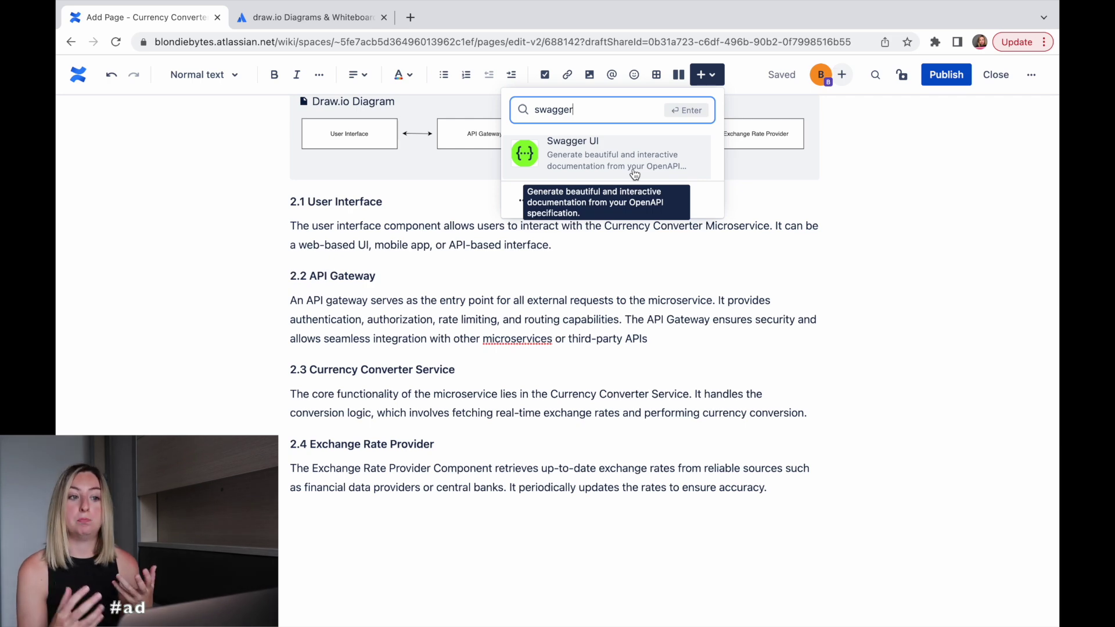
left_click(334, 20)
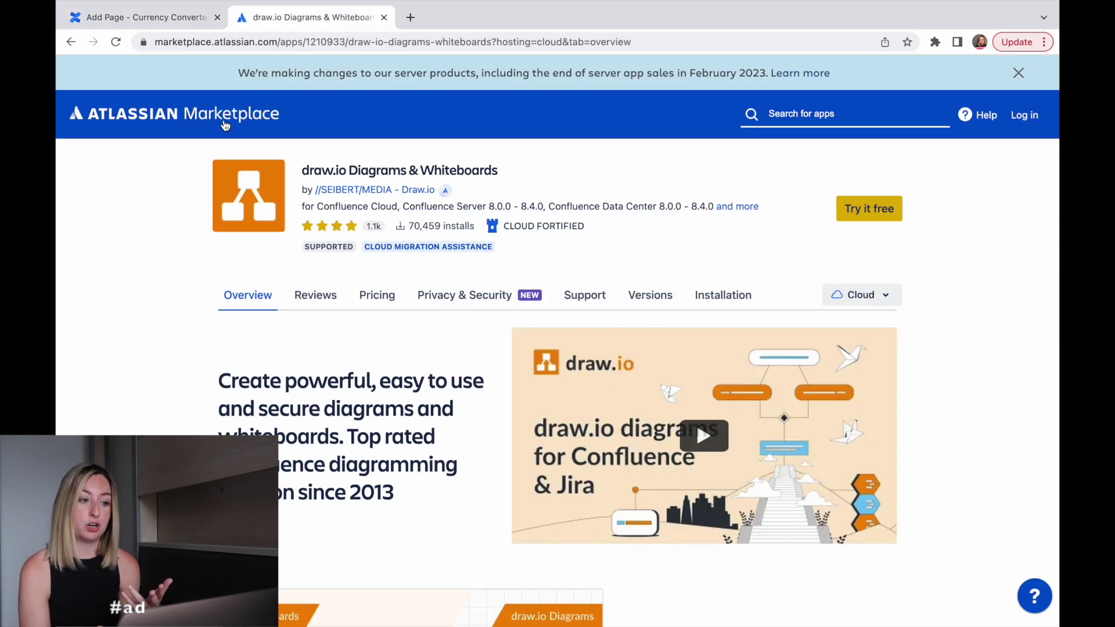
left_click(913, 118)
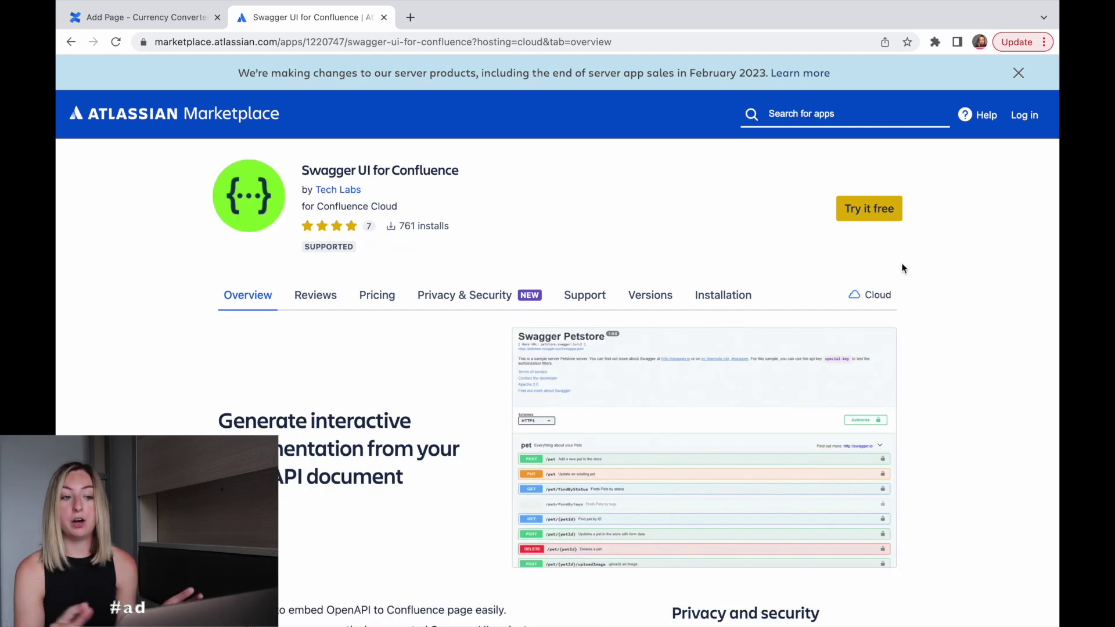
left_click(178, 18)
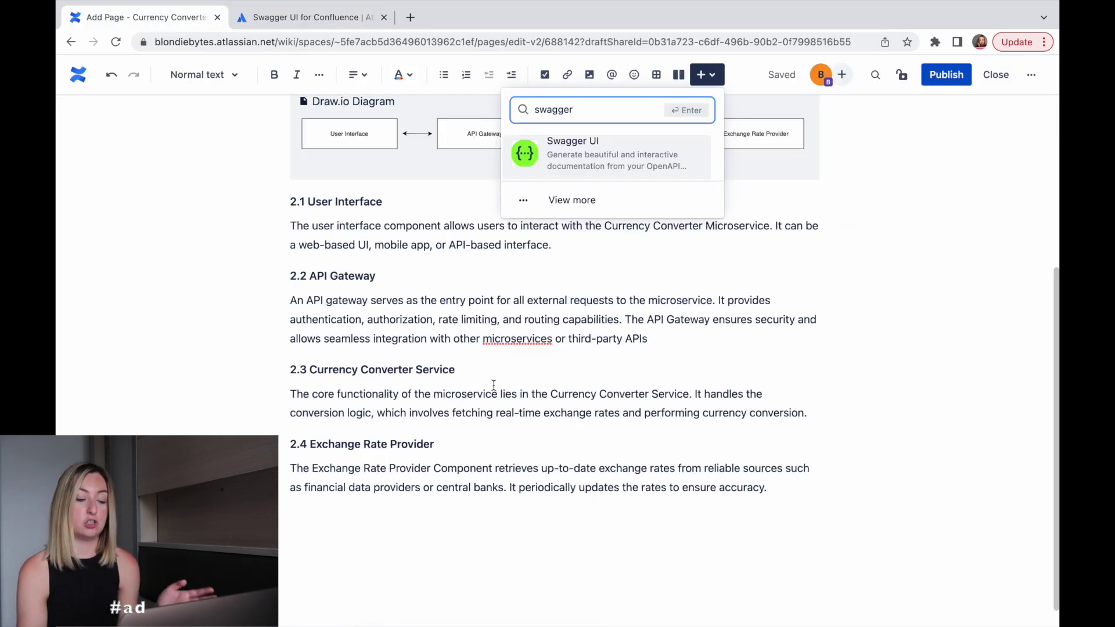
- Insert a Swagger UI macro holding the pasted YAML API spec, then publish the page
left_click(591, 160)
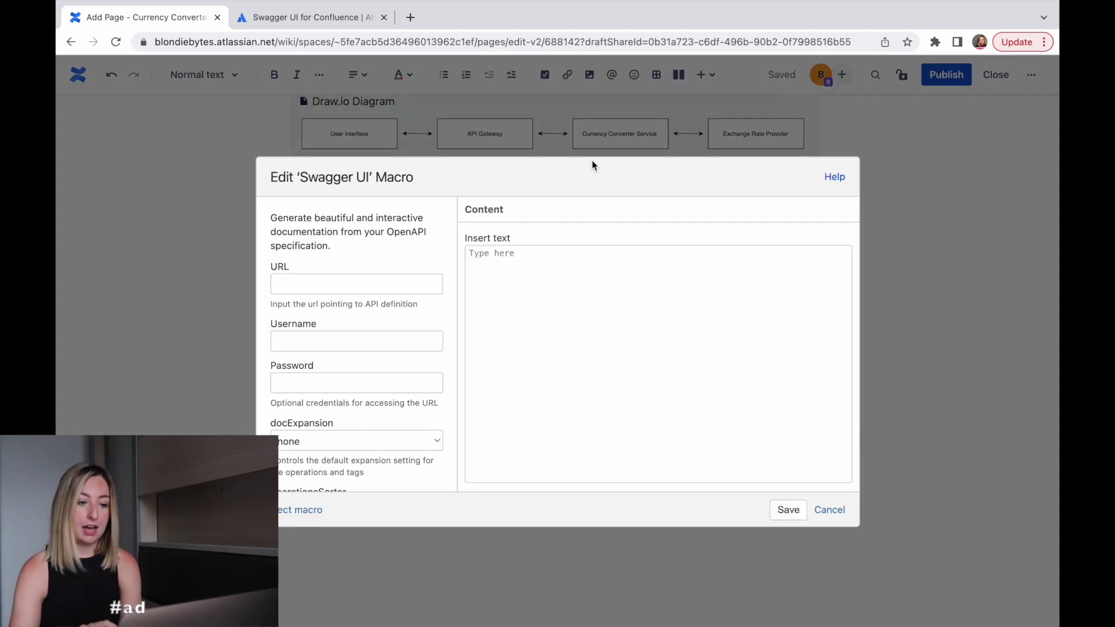
scroll(393, 281, "down", 1)
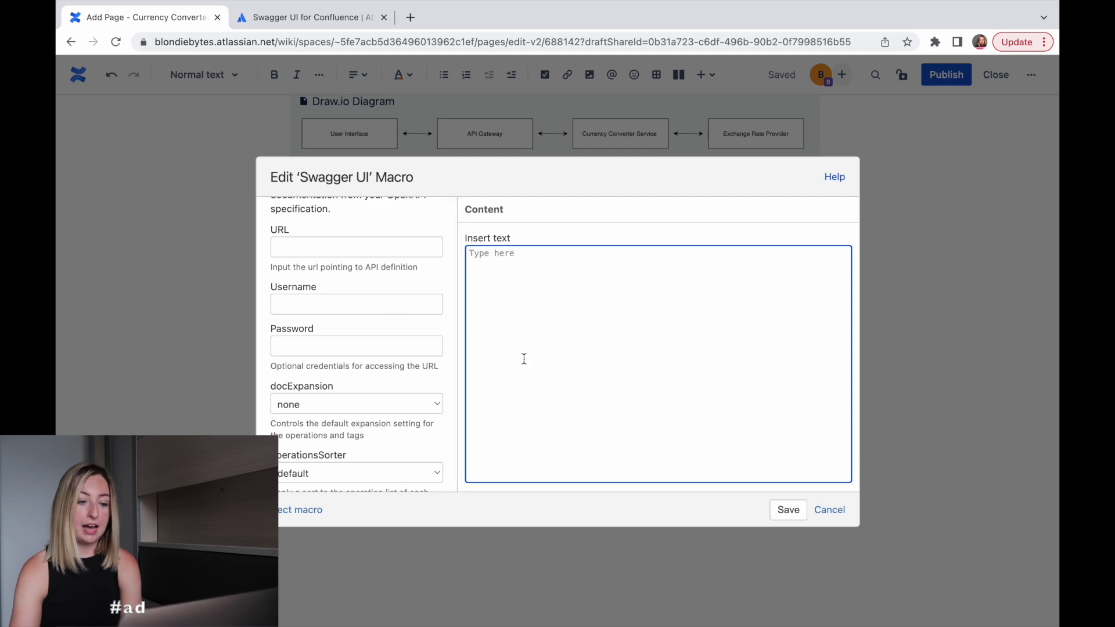
key("super+v")
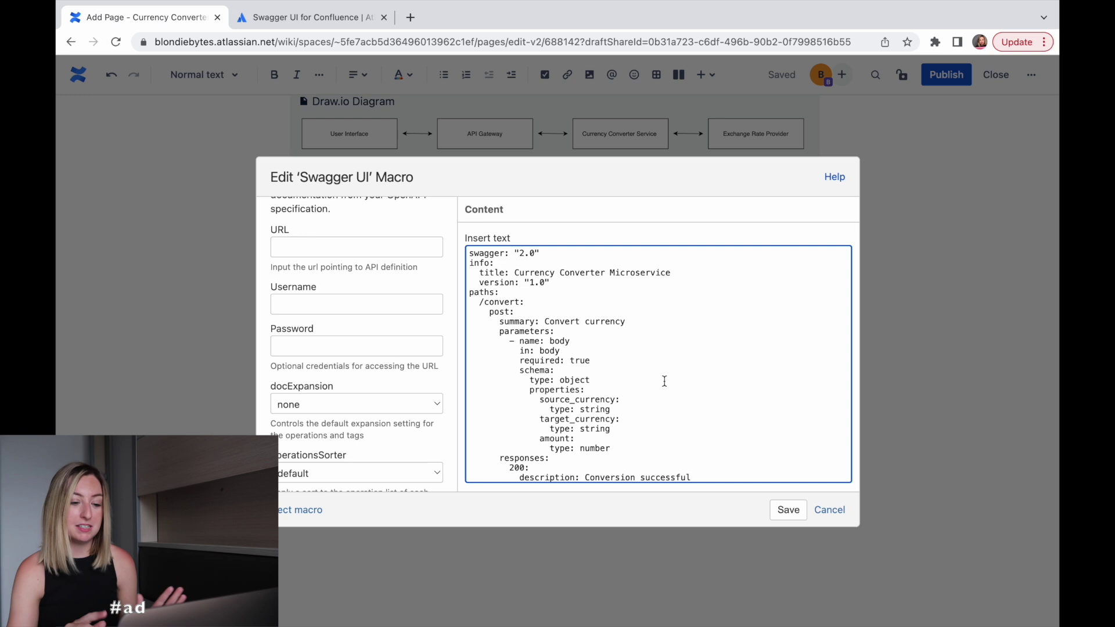
scroll(577, 314, "down", 5)
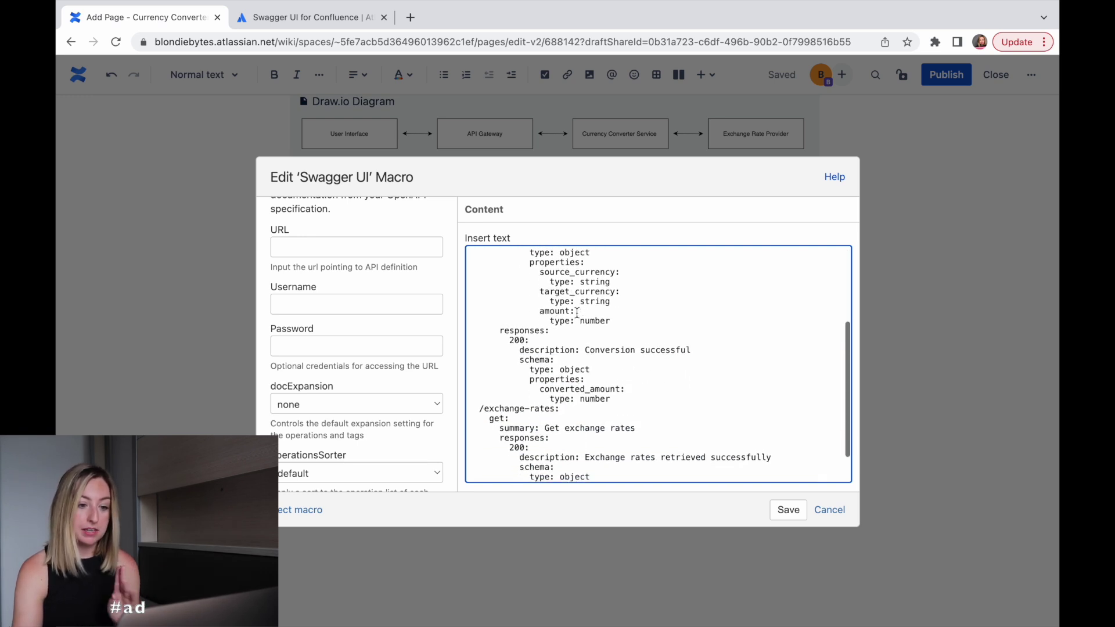
scroll(577, 313, "up", 5)
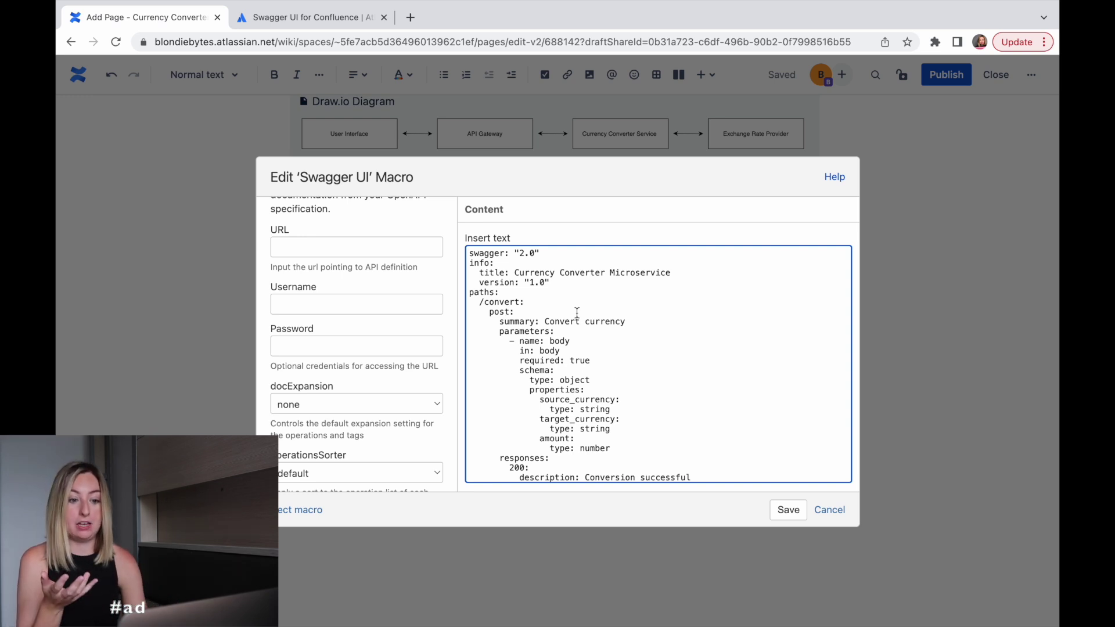
left_click(788, 510)
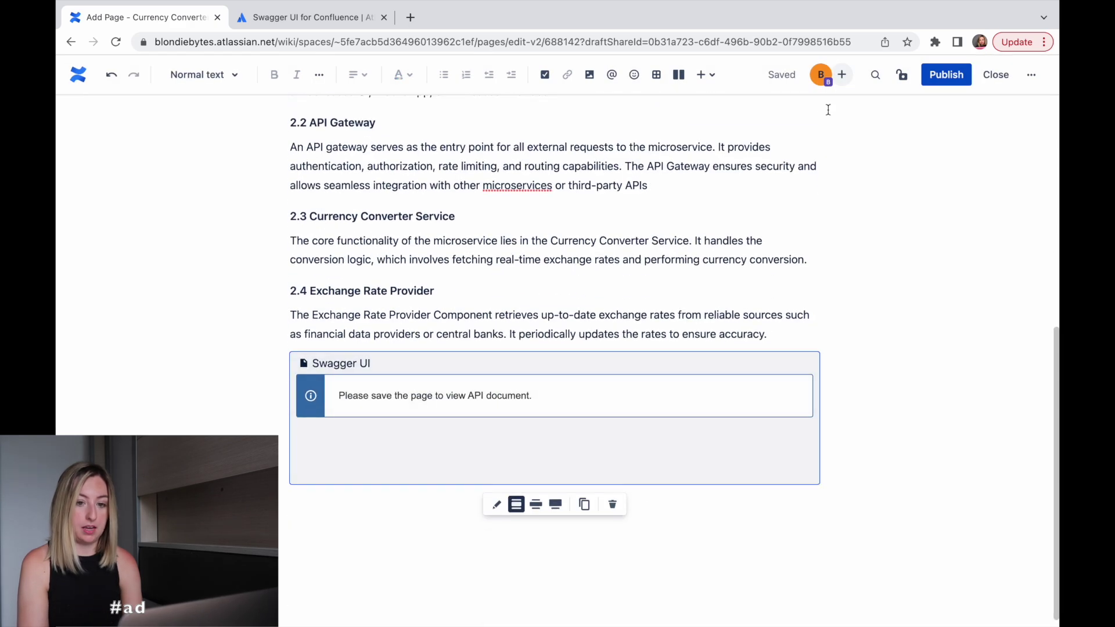
left_click(959, 81)
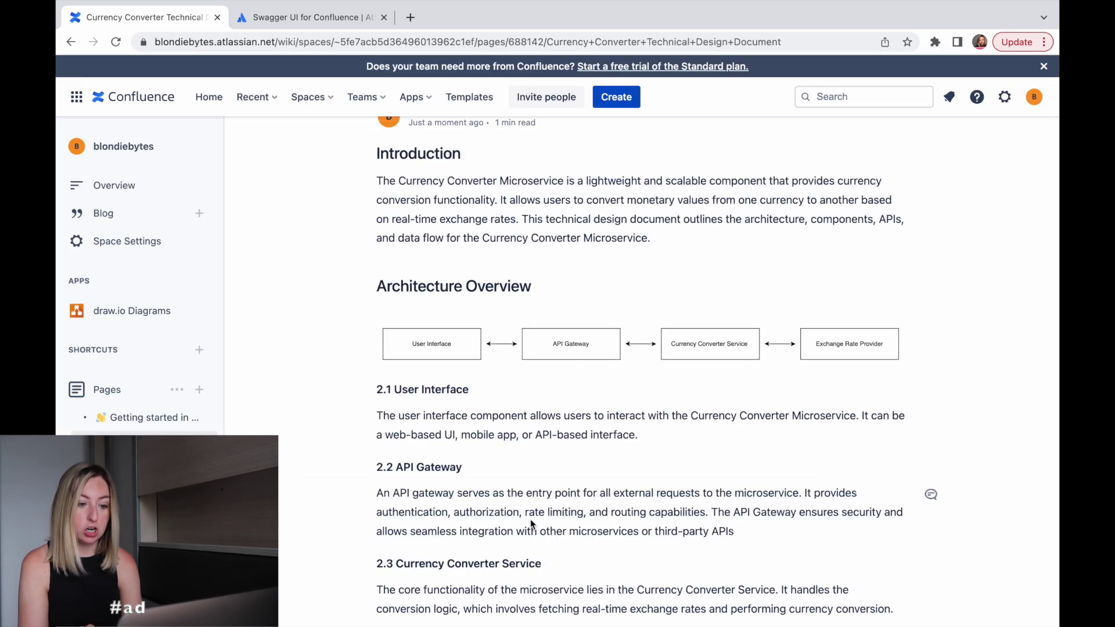
- Scroll down the published page to the rendered Currency Converter Microservice 1.0 API docs
scroll(530, 524, "down", 3)
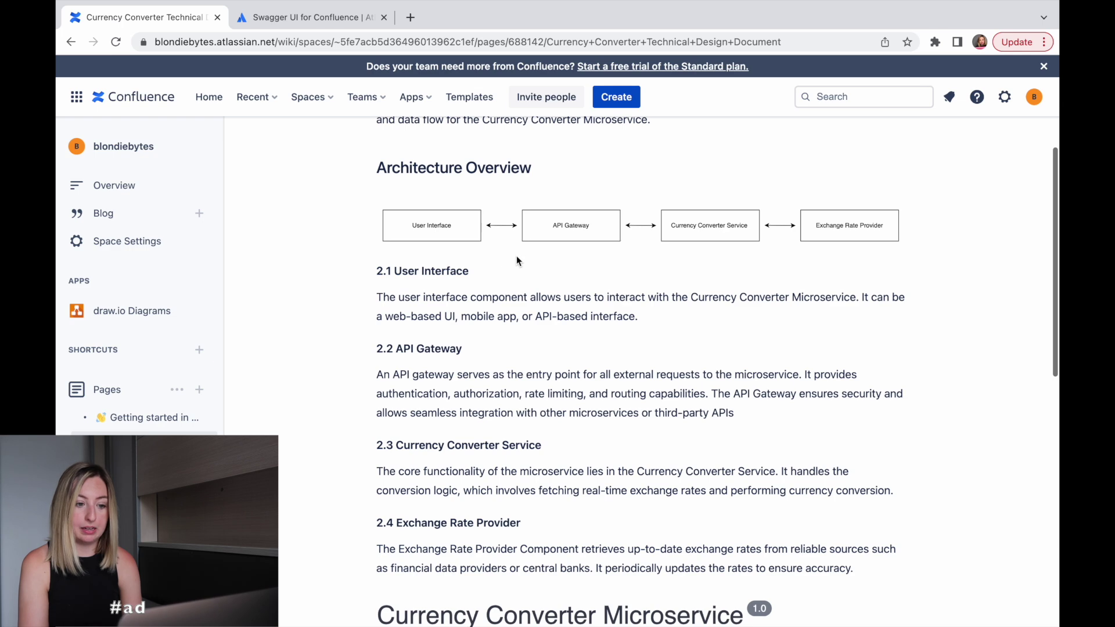
scroll(458, 375, "down", 6)
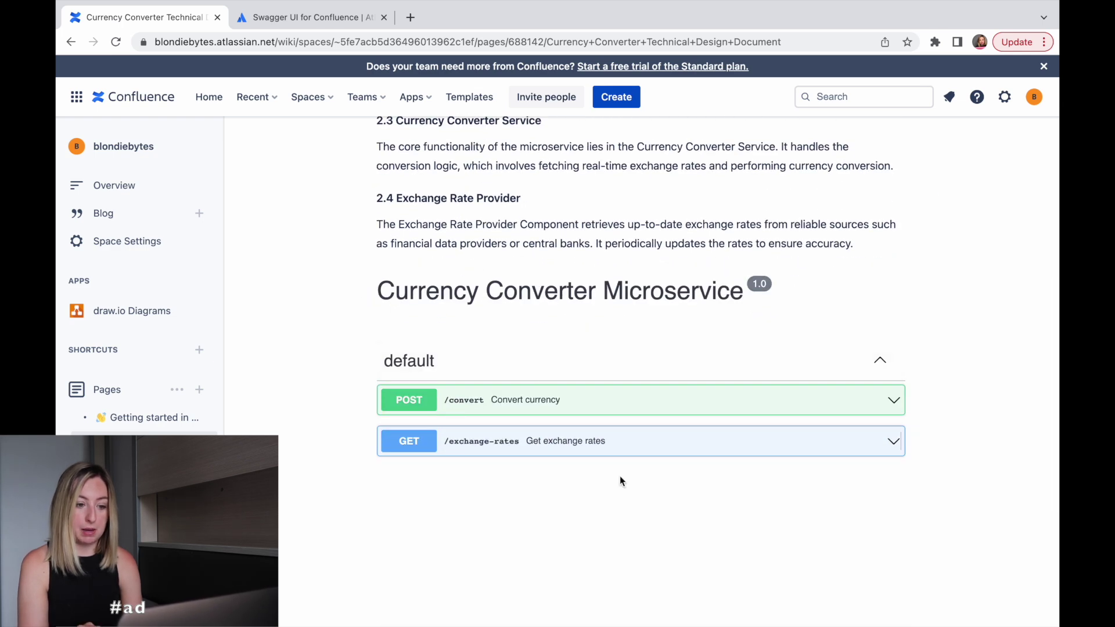
scroll(581, 406, "down", 2)
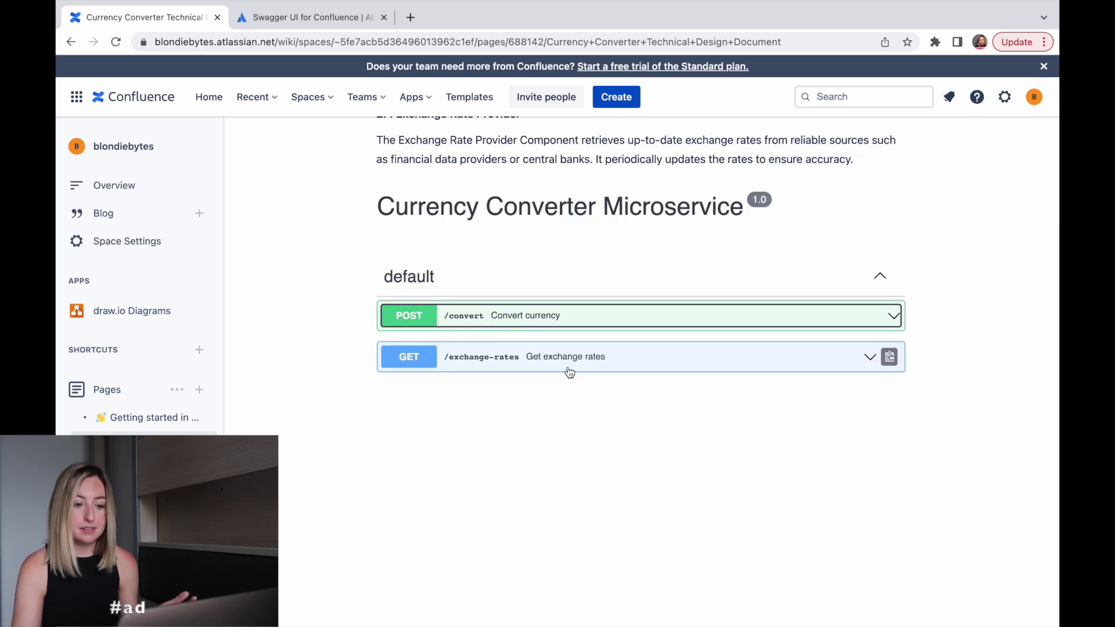
scroll(943, 346, "down", 3)
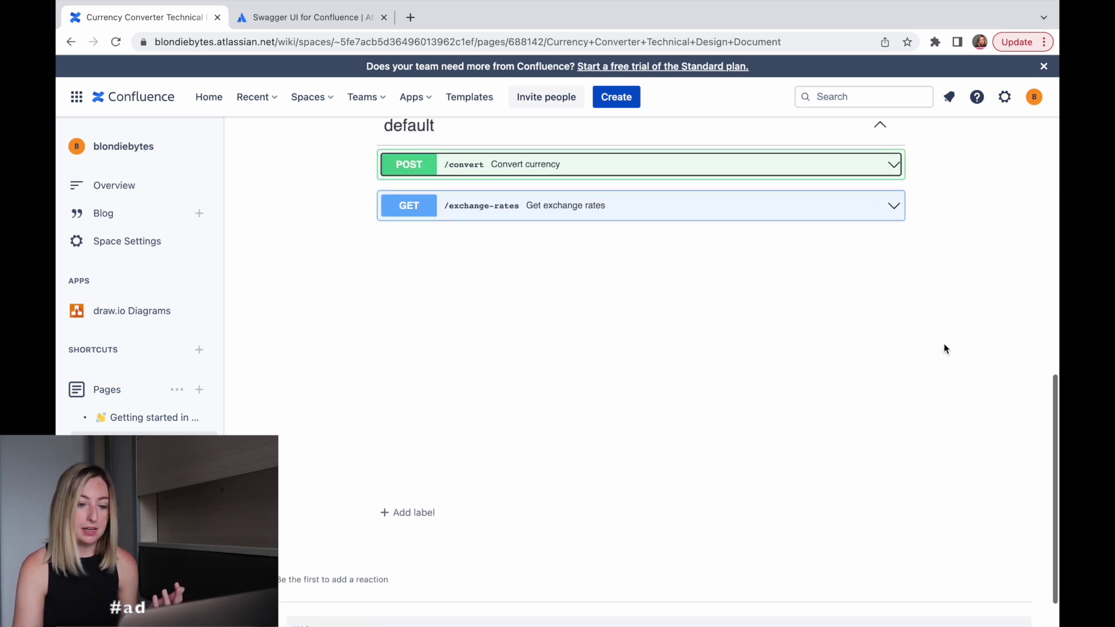
- Expand POST /convert and highlight its Parameters heading and example request body JSON
left_click(572, 162)
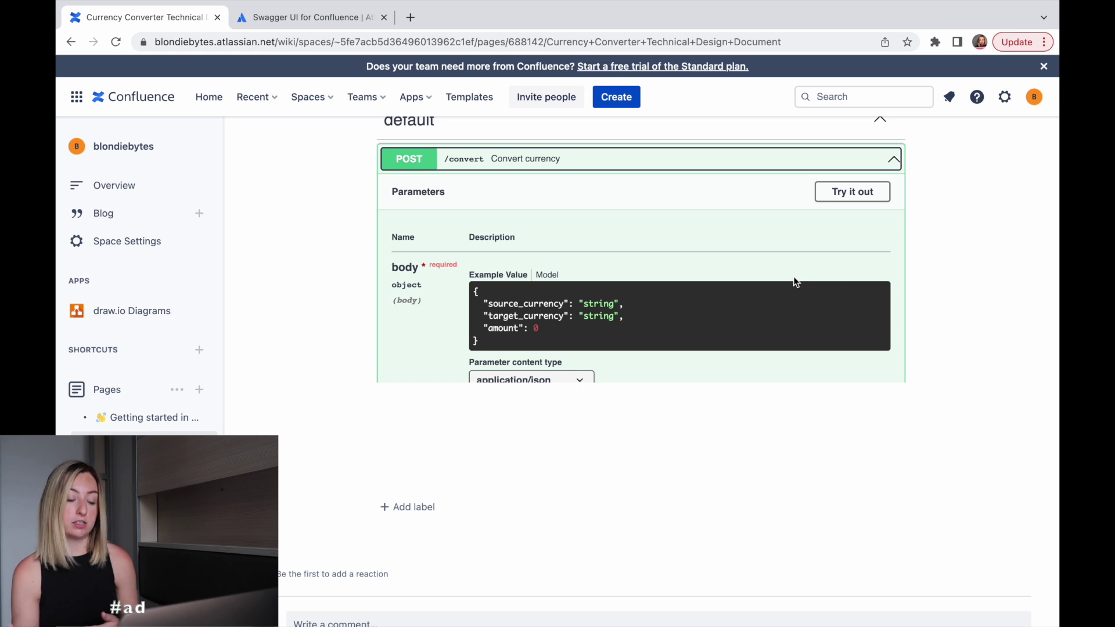
scroll(709, 365, "down", 3)
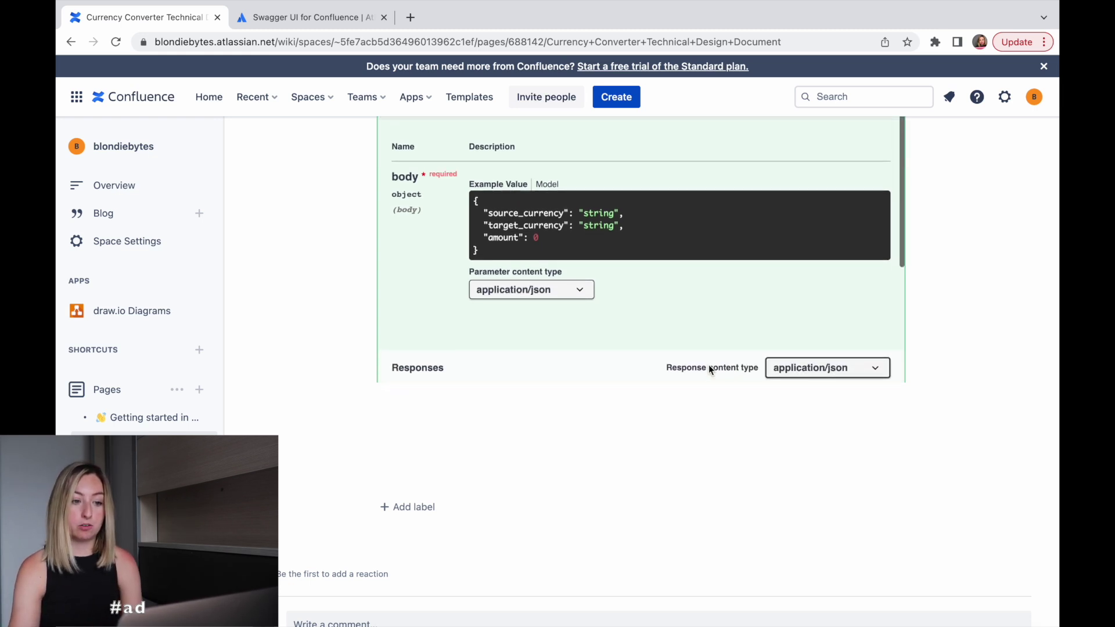
scroll(709, 364, "up", 2)
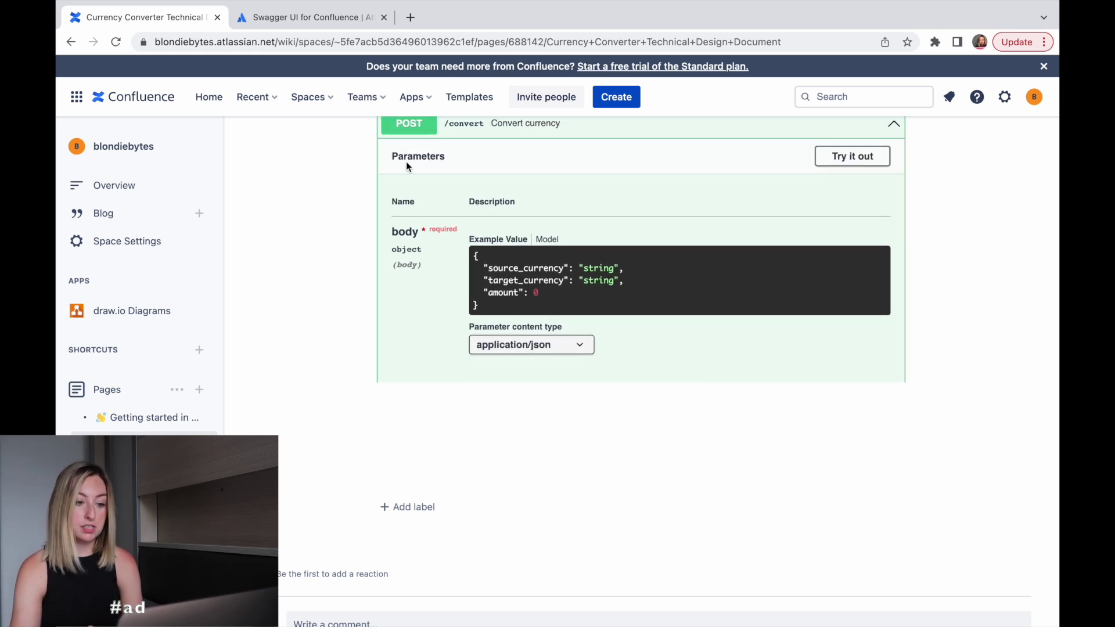
left_click_drag(406, 162, 445, 158)
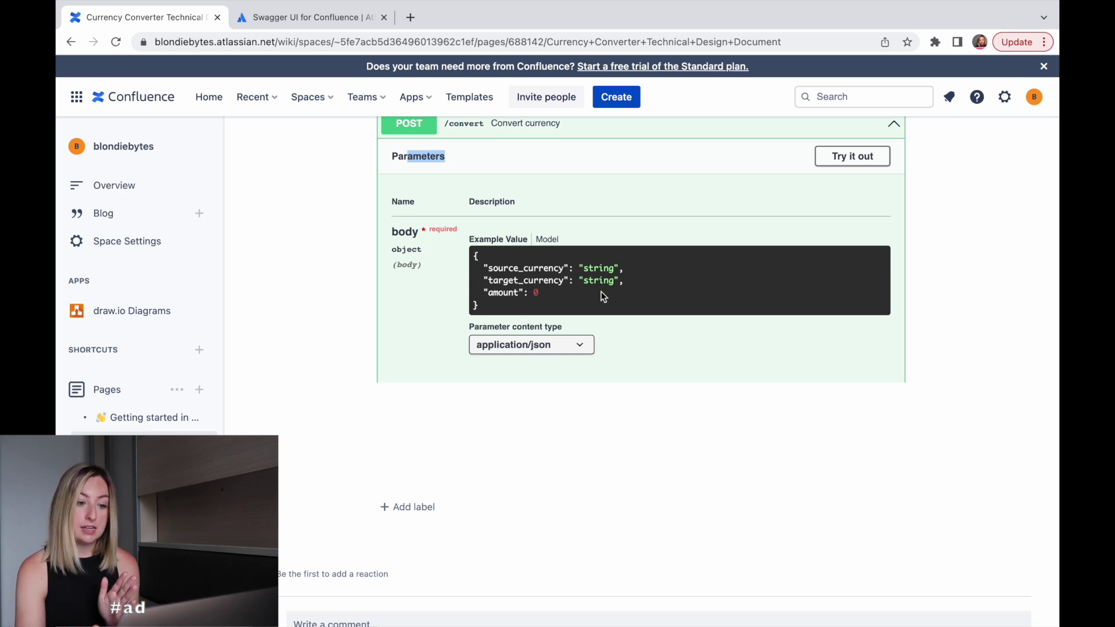
left_click_drag(500, 301, 755, 242)
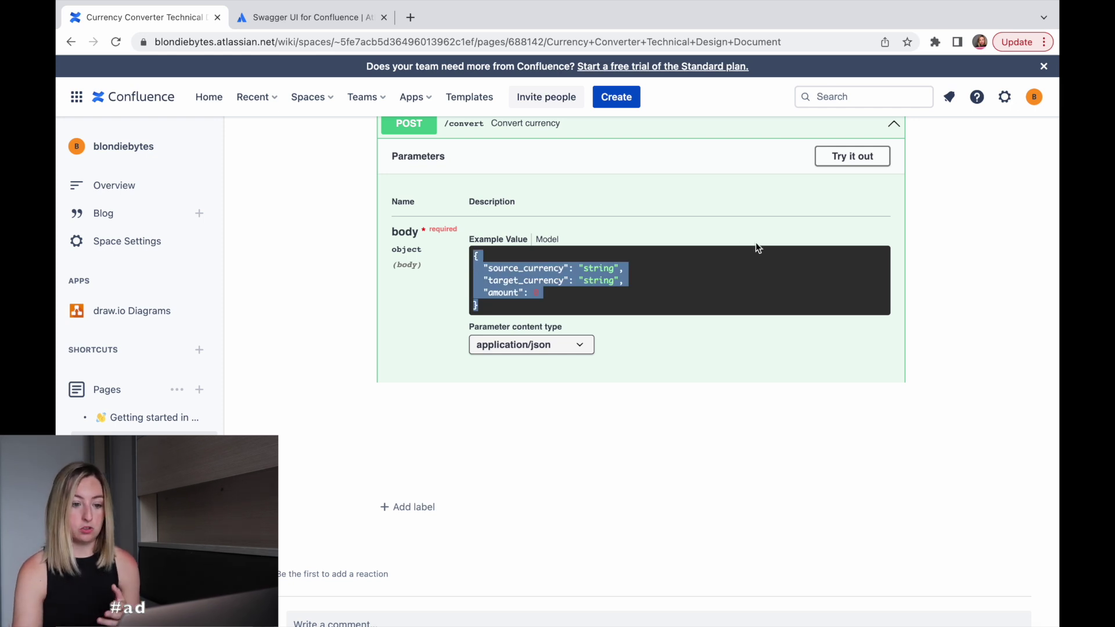
left_click(718, 269)
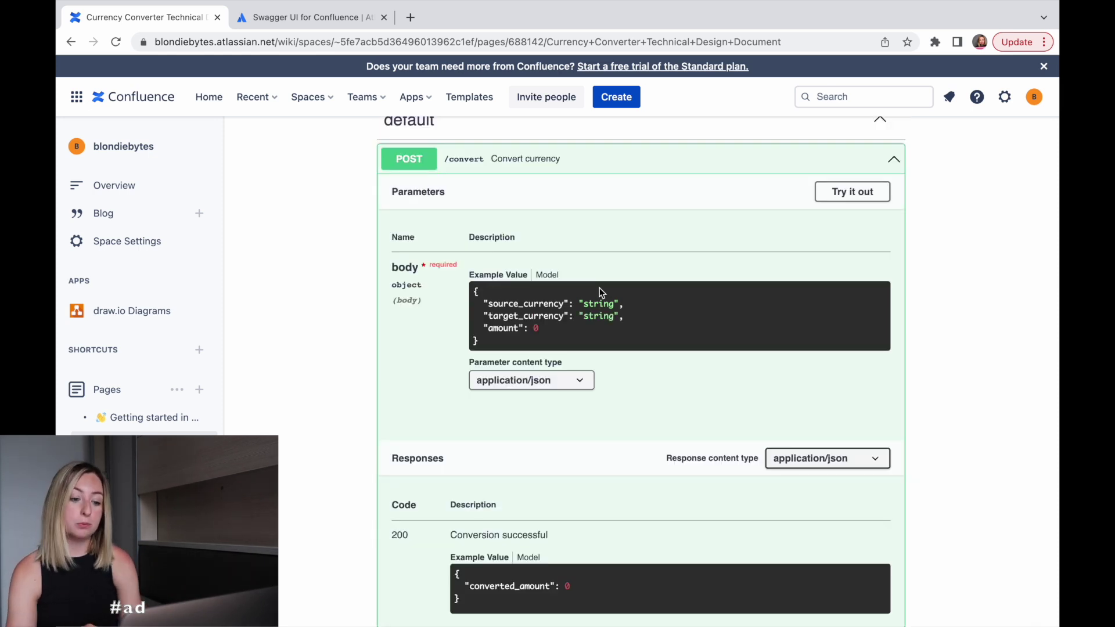
- Highlight the POST /convert 200 response code and its successful response example
scroll(572, 357, "down", 2)
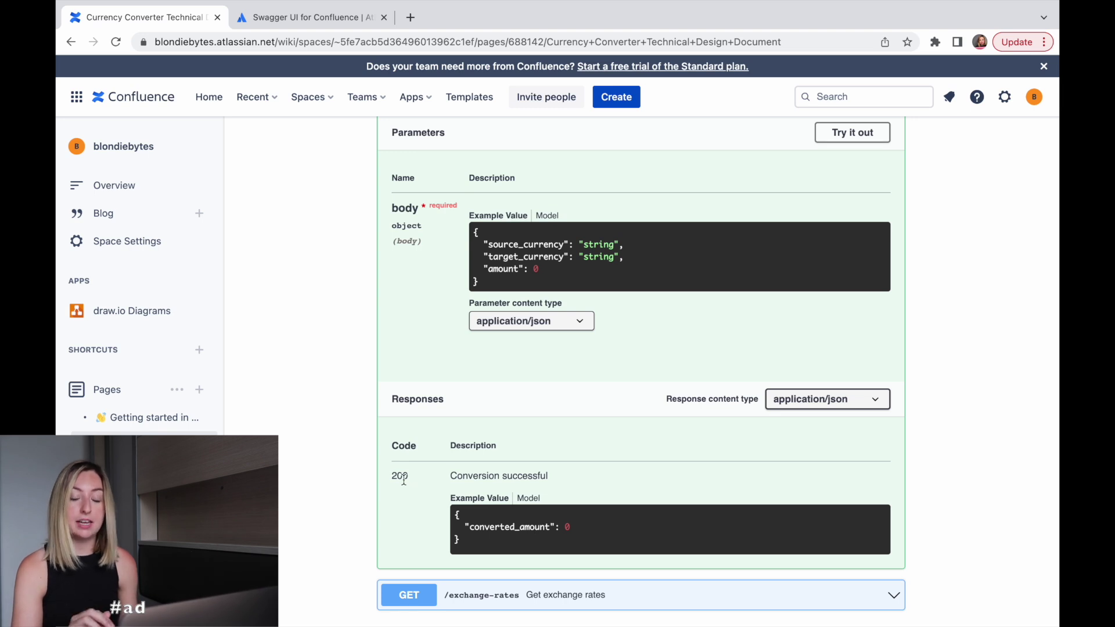
left_click_drag(390, 476, 409, 480)
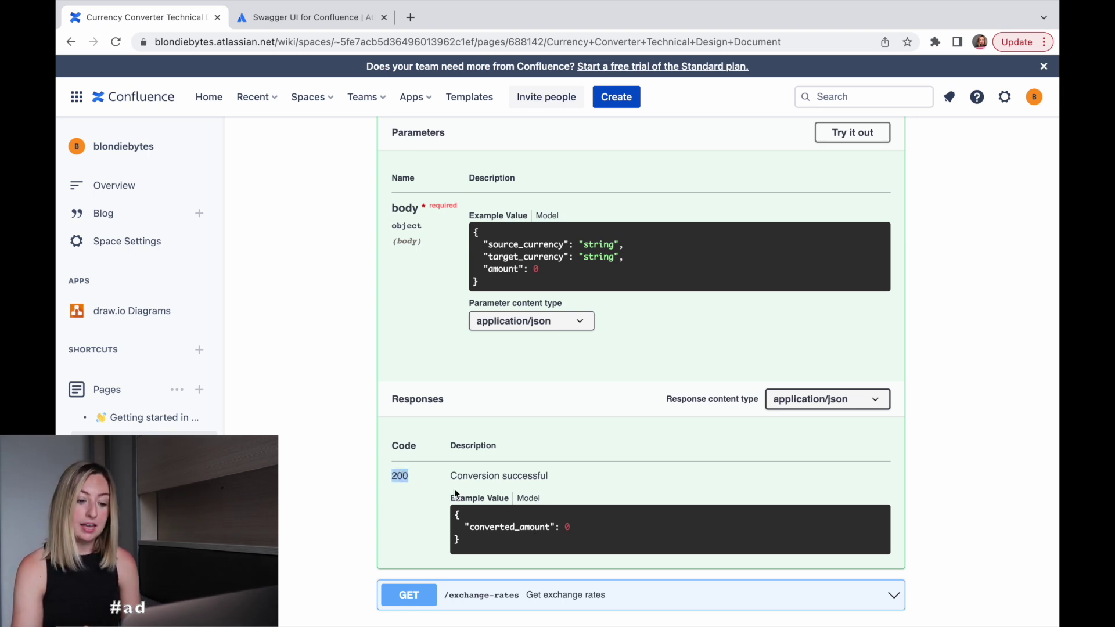
left_click_drag(463, 542, 456, 513)
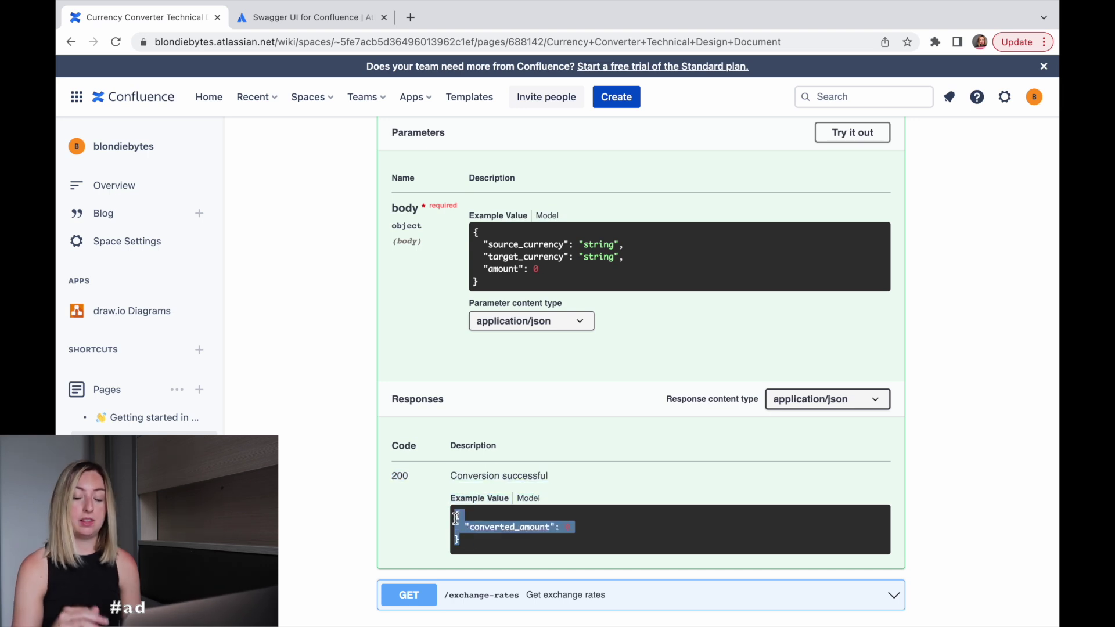
left_click(585, 542)
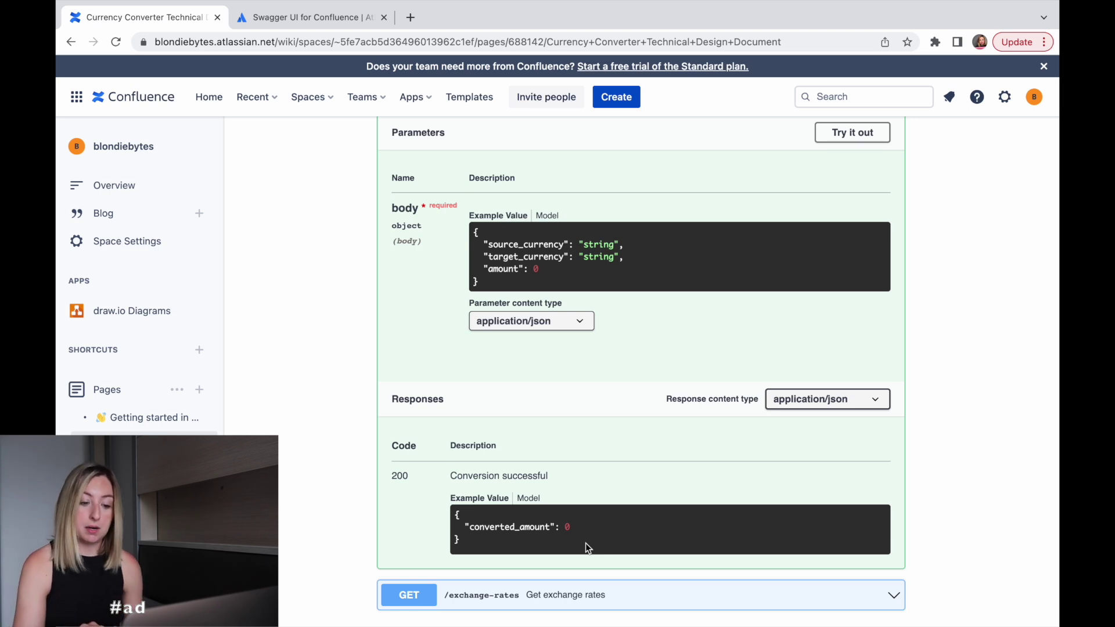
- Expand GET /exchange-rates details and collapse the POST /convert endpoint
scroll(528, 540, "down", 2)
left_click(525, 531)
scroll(523, 537, "up", 2)
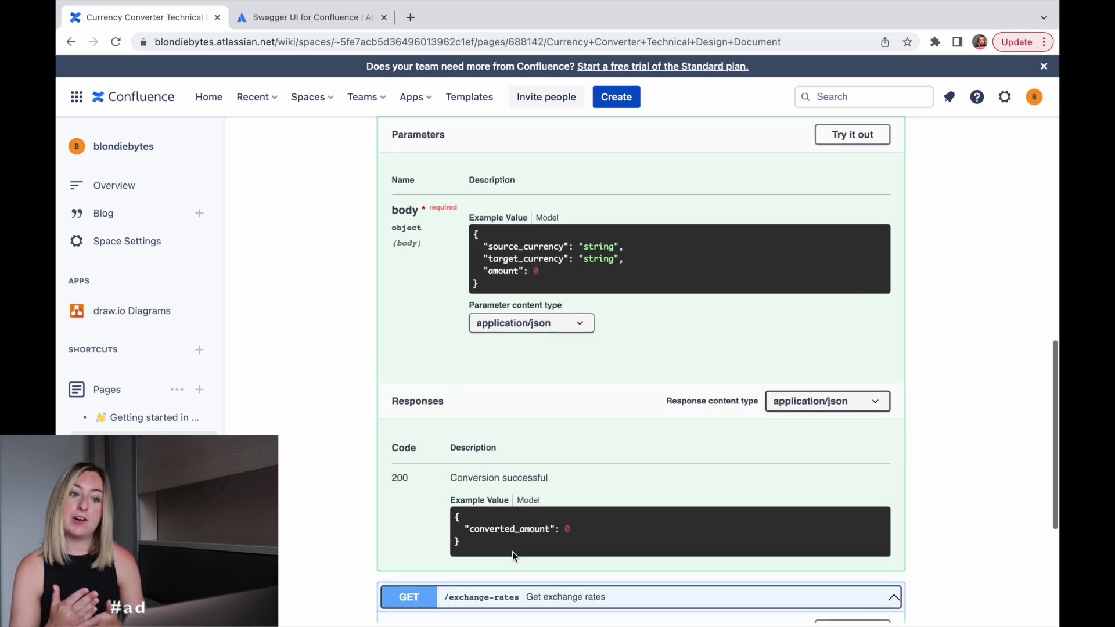
scroll(512, 552, "up", 2)
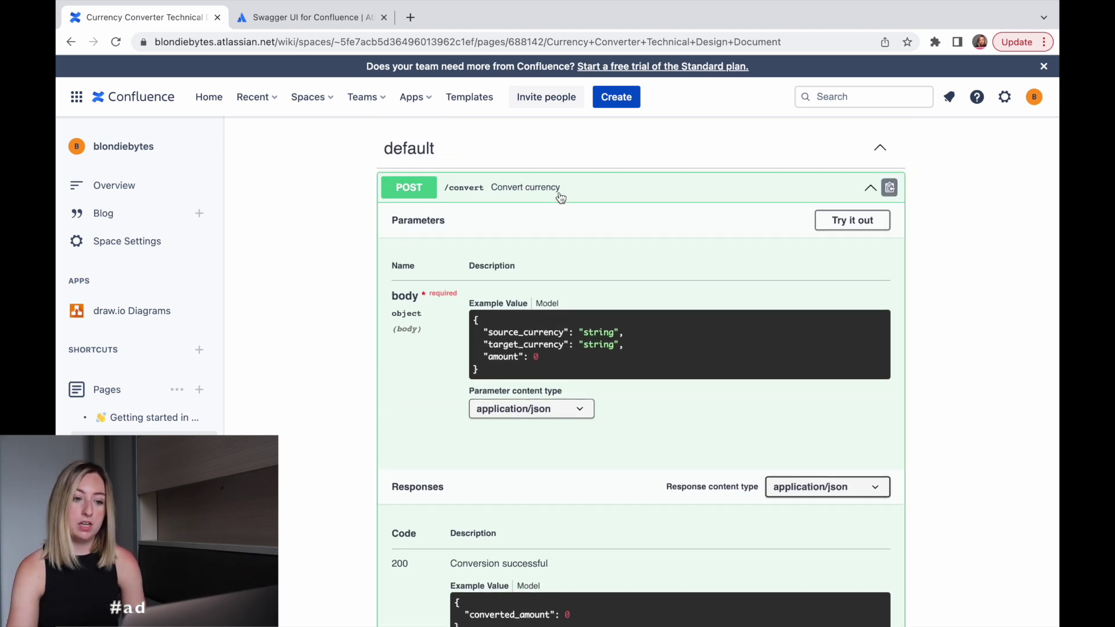
left_click(561, 198)
- Toggle POST /convert open and closed again, leaving it collapsed
scroll(598, 197, "up", 3)
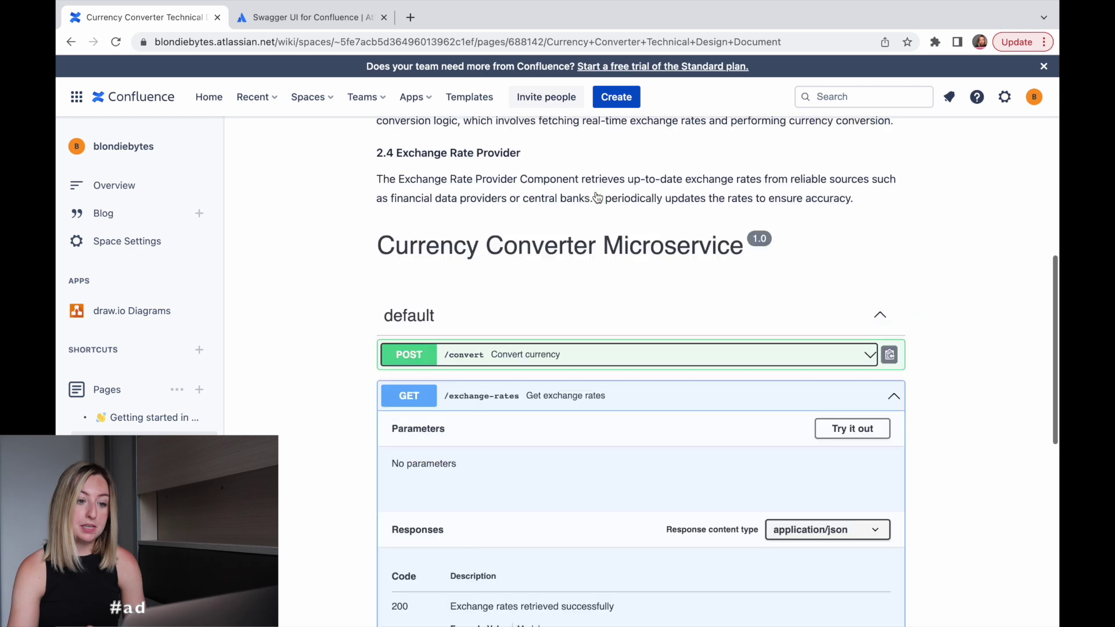
scroll(598, 197, "up", 7)
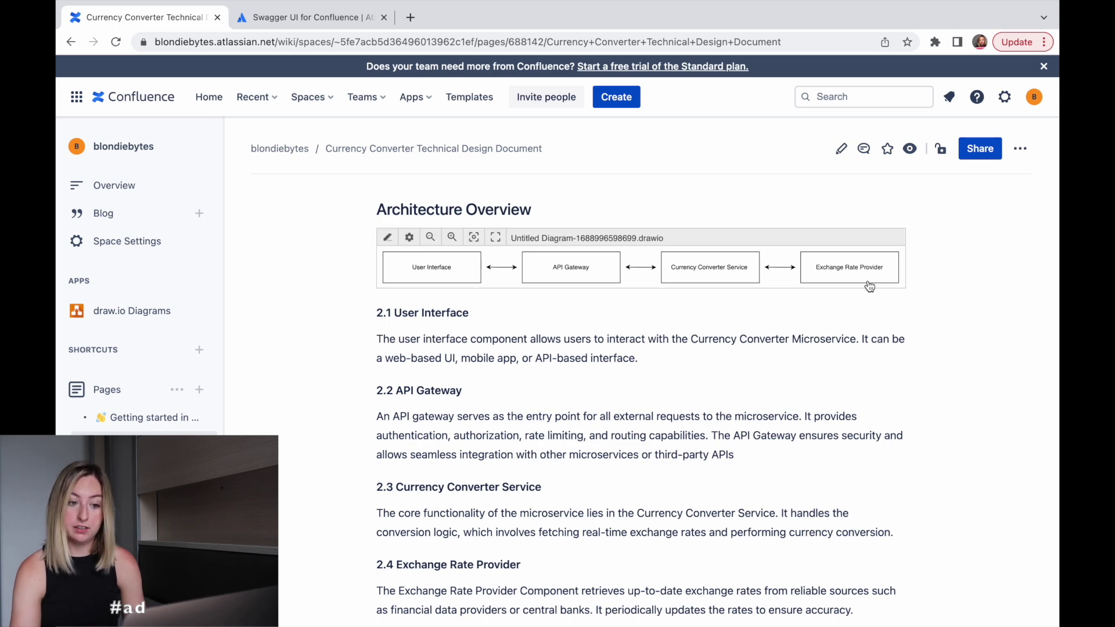
scroll(639, 348, "down", 15)
left_click(566, 232)
left_click(567, 233)
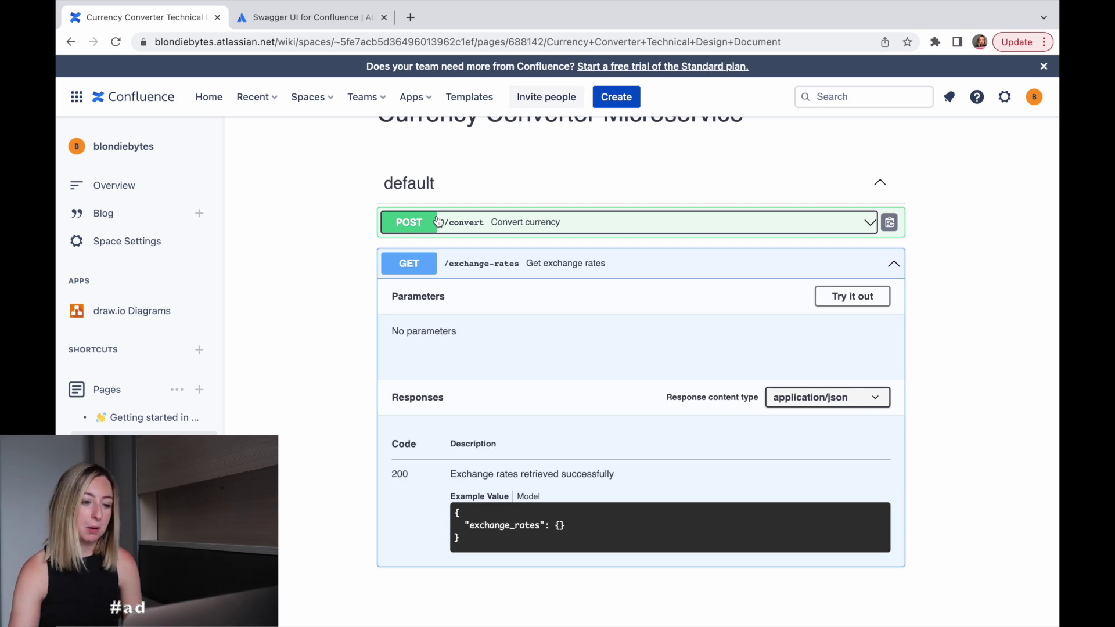
- Scroll through GET /exchange-rates to its {"exchange_rates": {}} example response
scroll(477, 306, "down", 1)
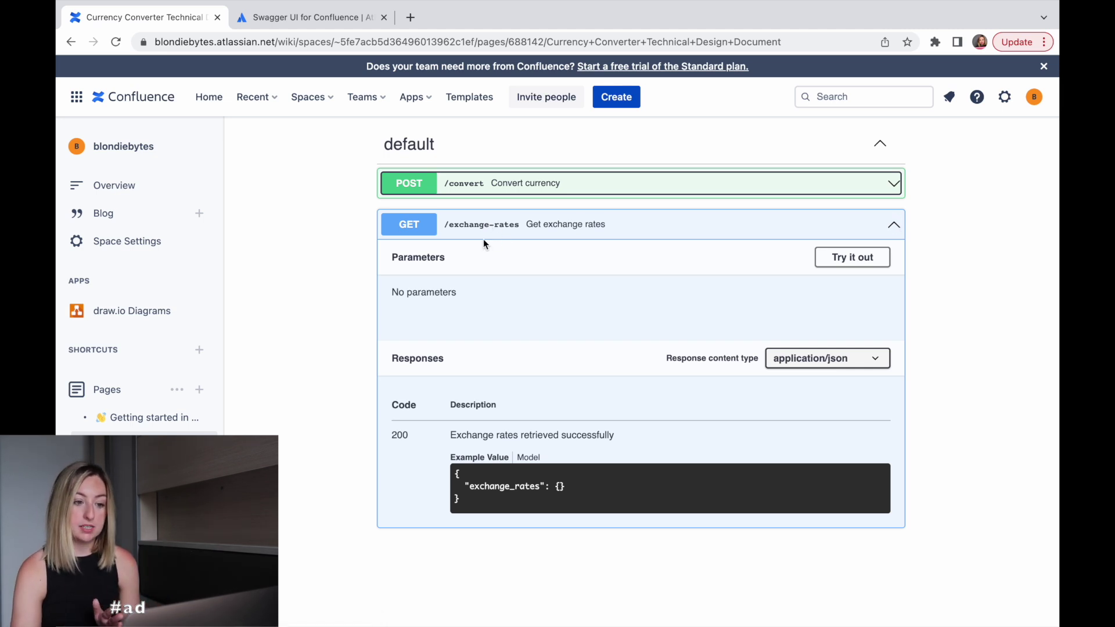
scroll(410, 299, "down", 1)
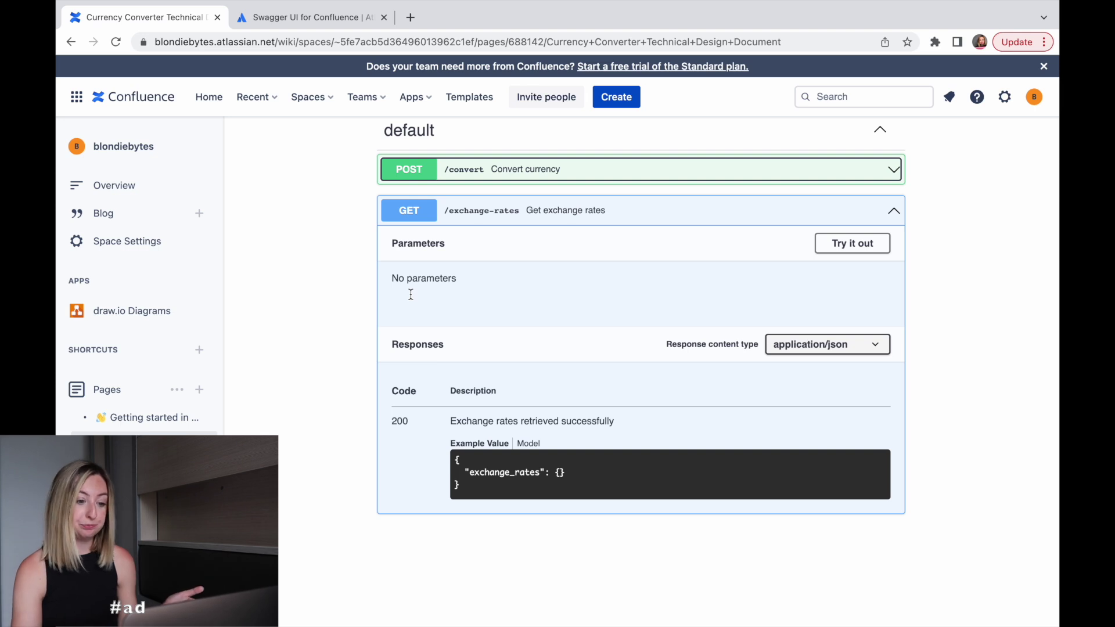
scroll(410, 294, "down", 2)
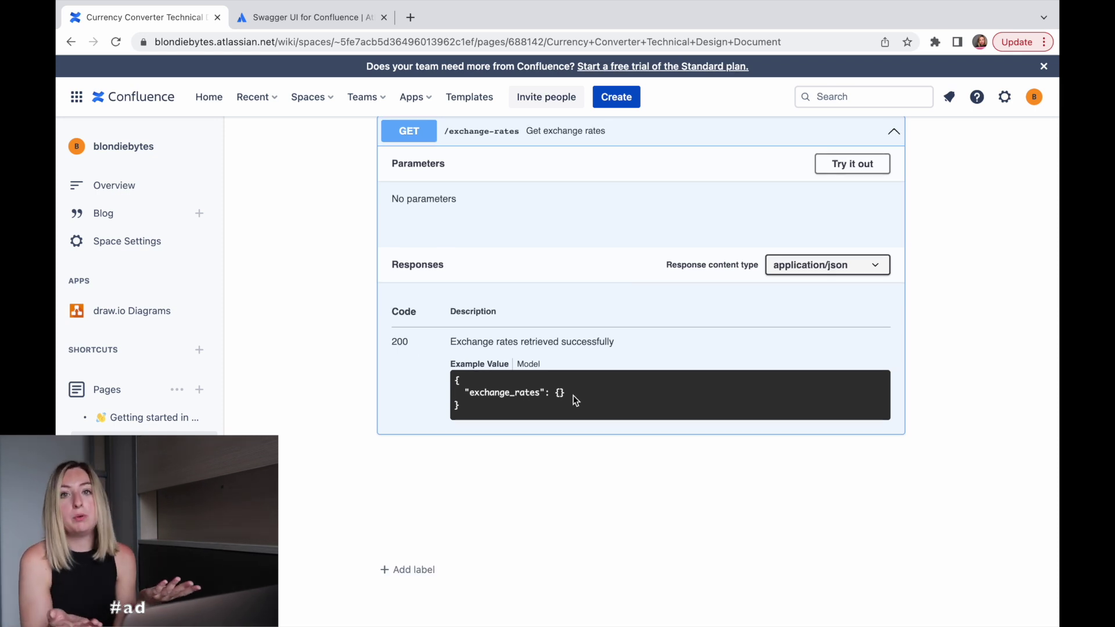
scroll(573, 396, "up", 2)
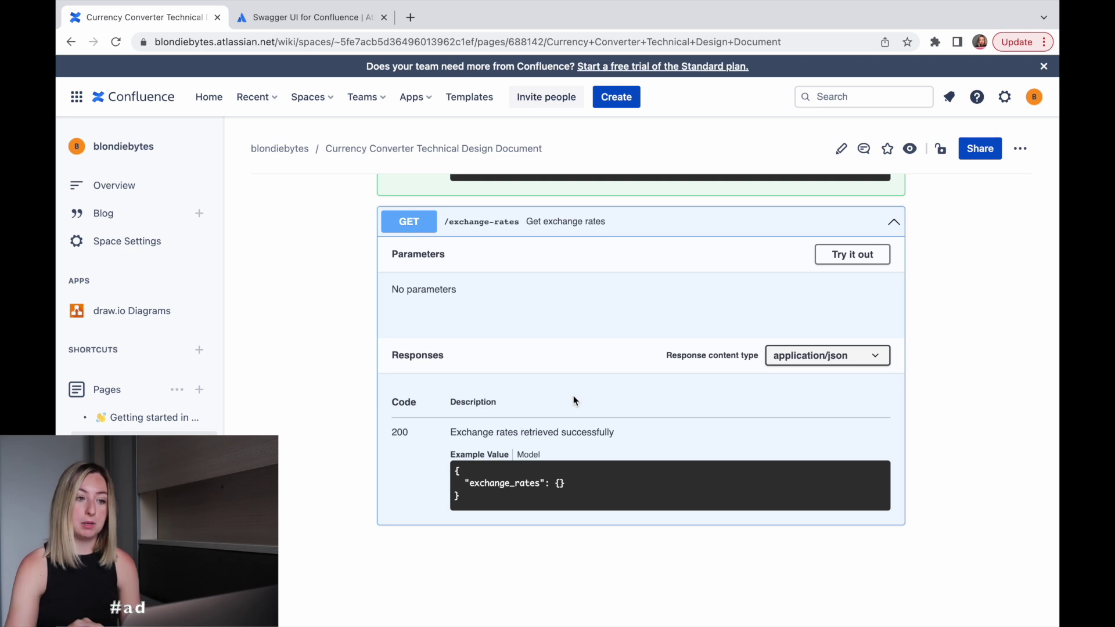
scroll(575, 395, "down", 3)
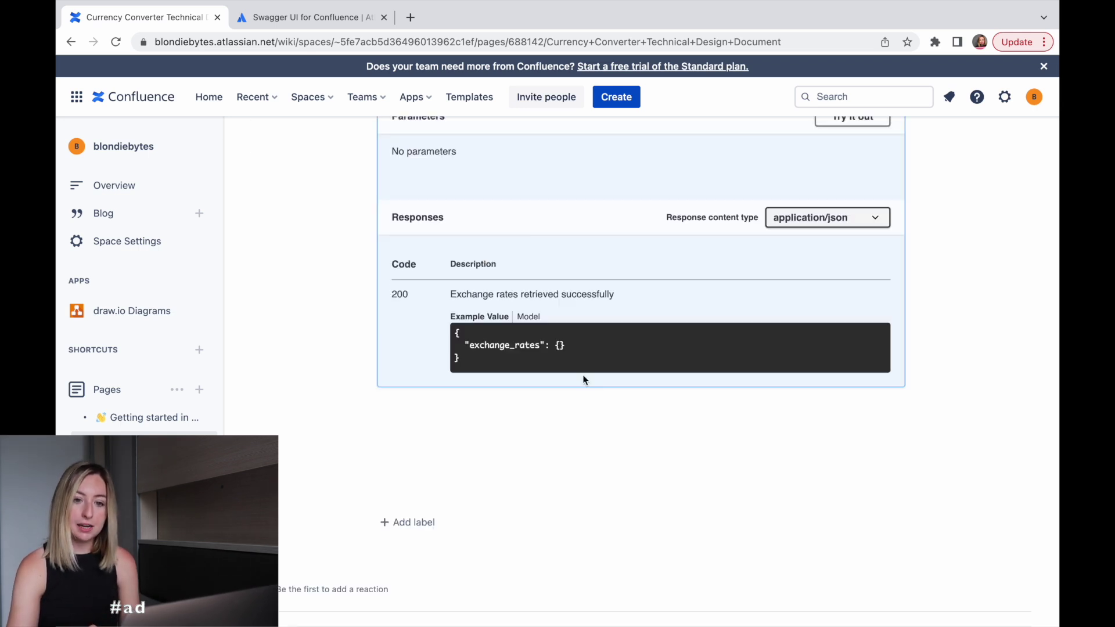
- Switch the design page into edit mode
scroll(583, 375, "up", 5)
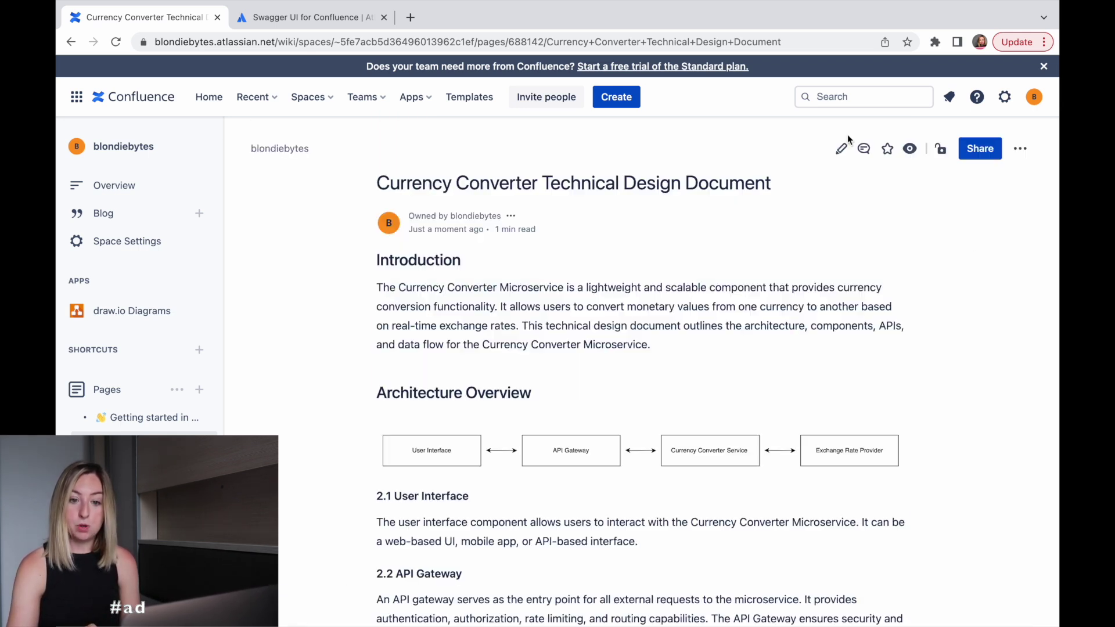
left_click(842, 145)
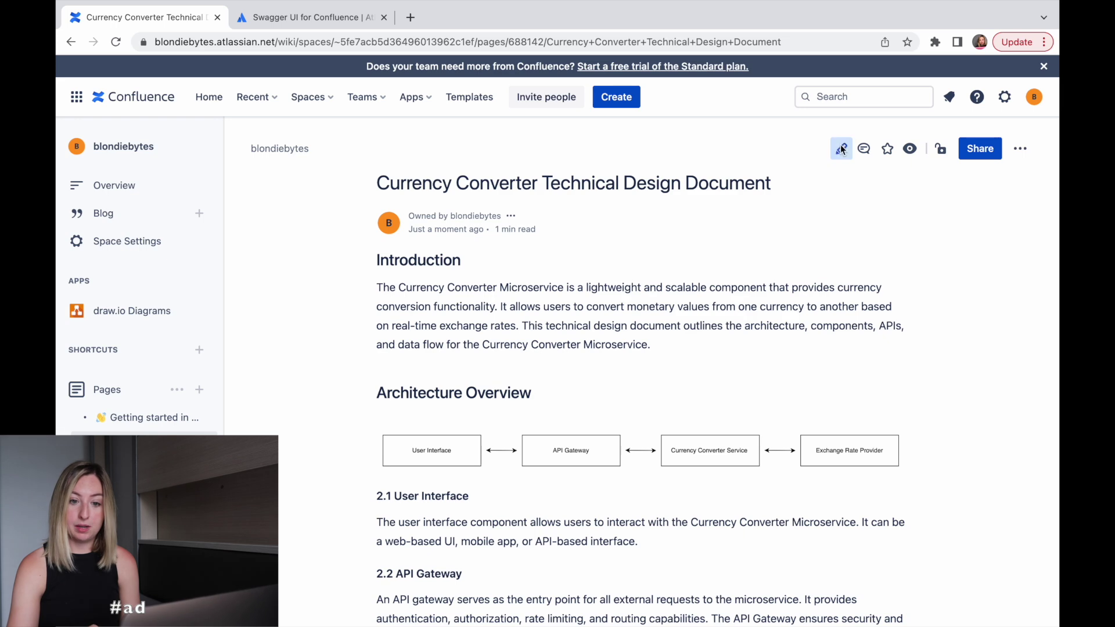
triple_click(441, 350)
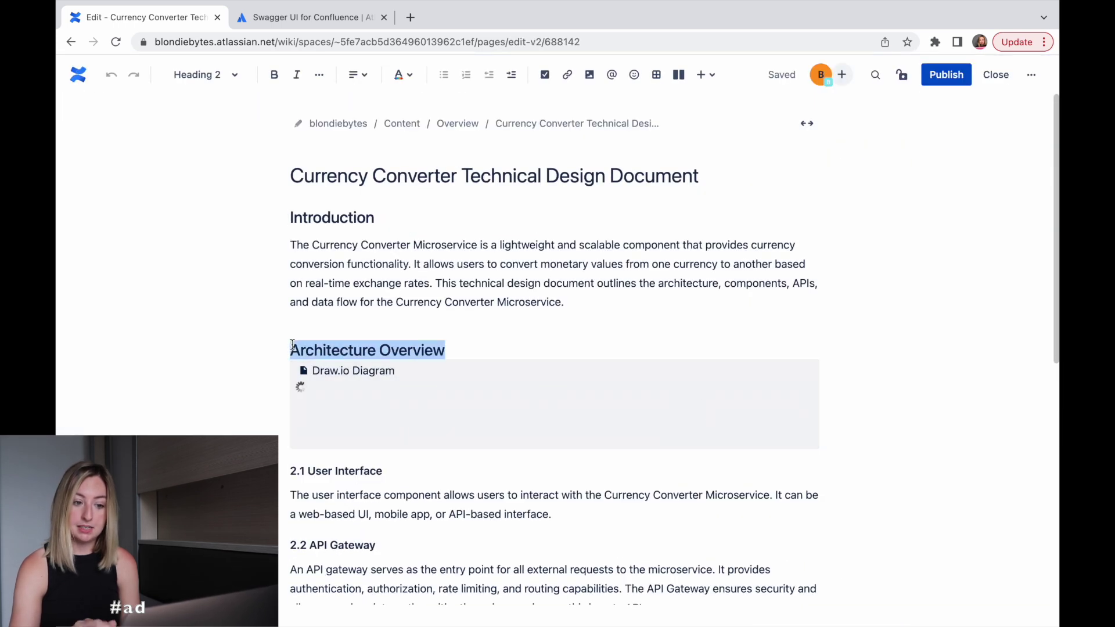
- Add a normal-text empty line directly below the embedded Swagger macro
scroll(417, 355, "down", 10)
scroll(417, 358, "down", 1)
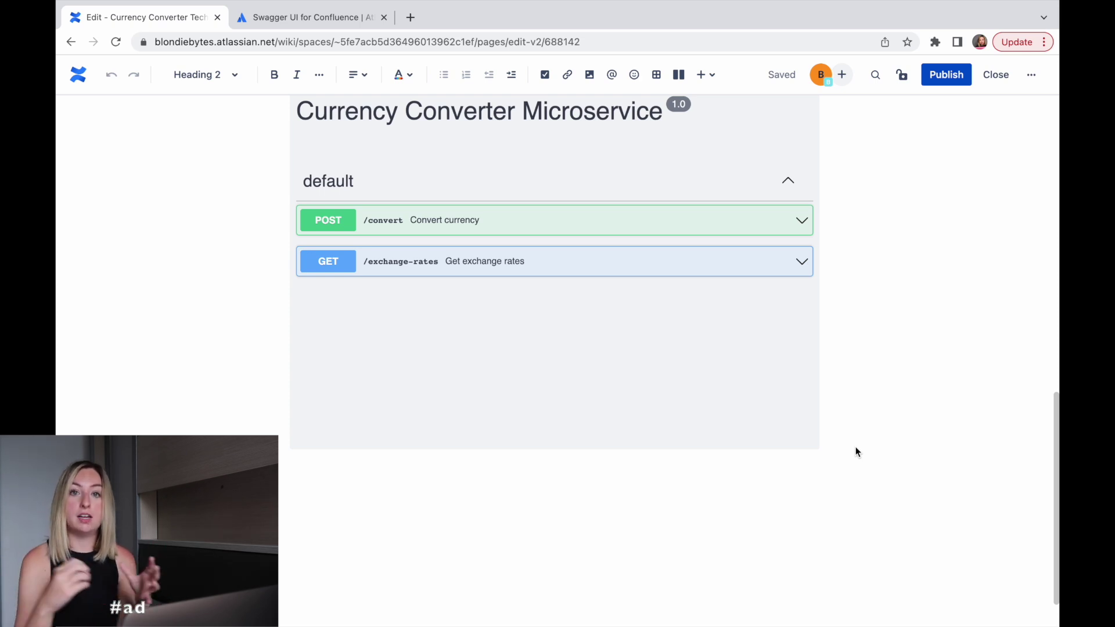
left_click(821, 443)
left_click(831, 445)
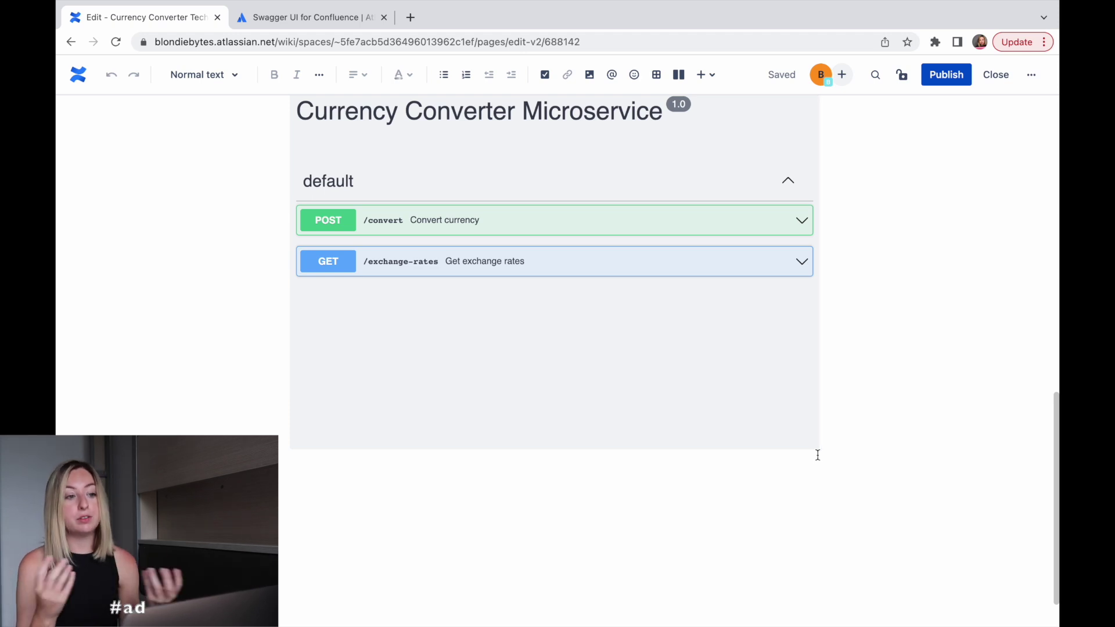
key("Return")
key("super+alt+2")
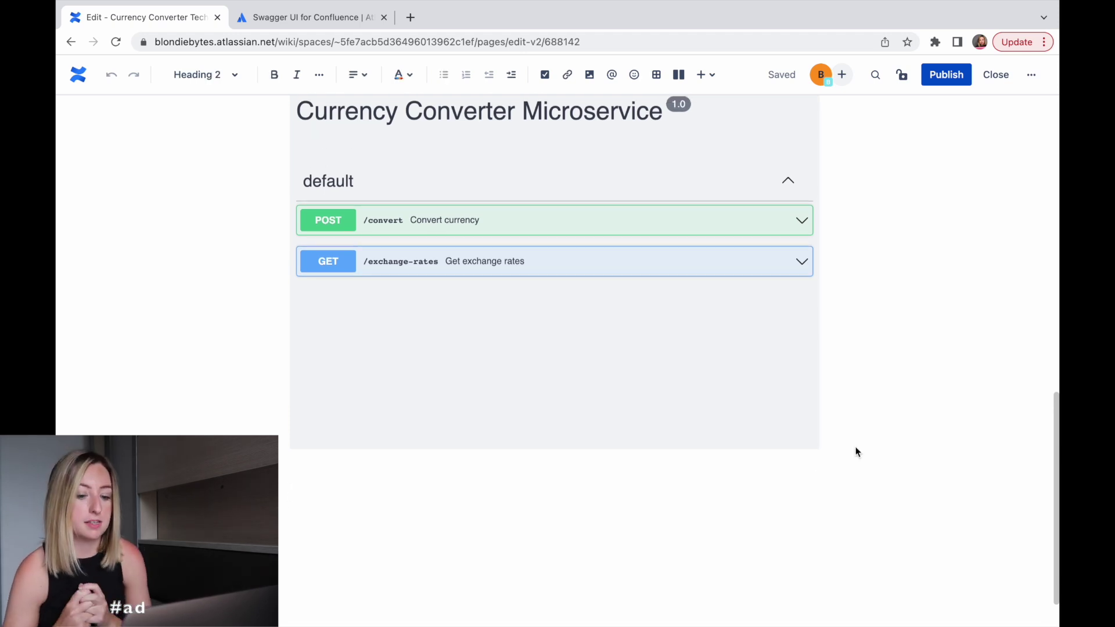
key("super+alt+0")
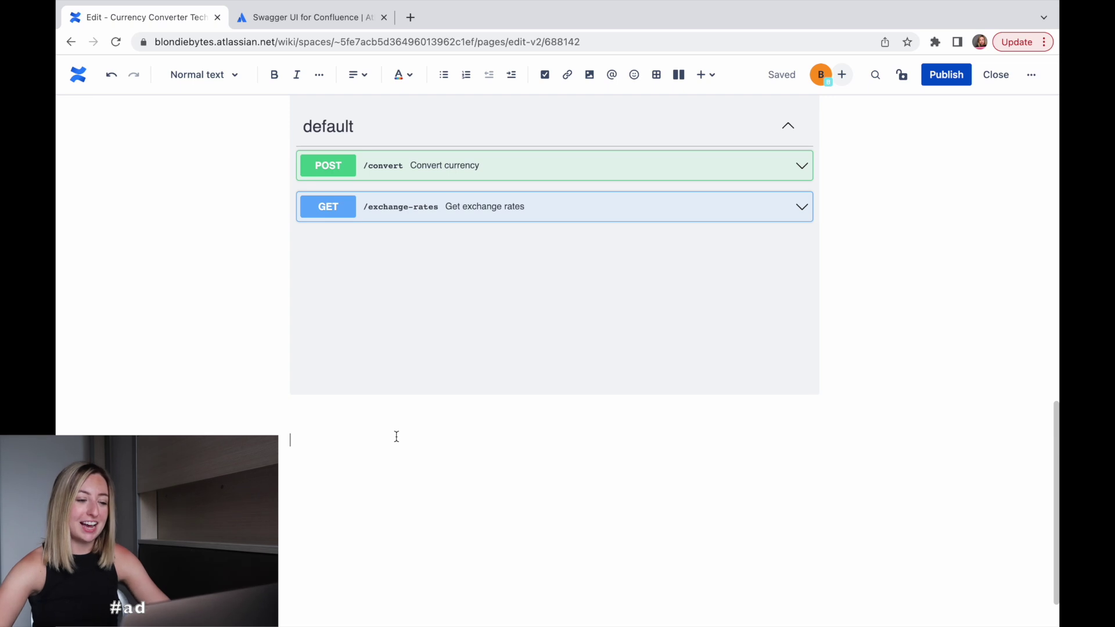
- Type 'Jira Story Breakdown' below the API spec and make it bold
type("Jira ")
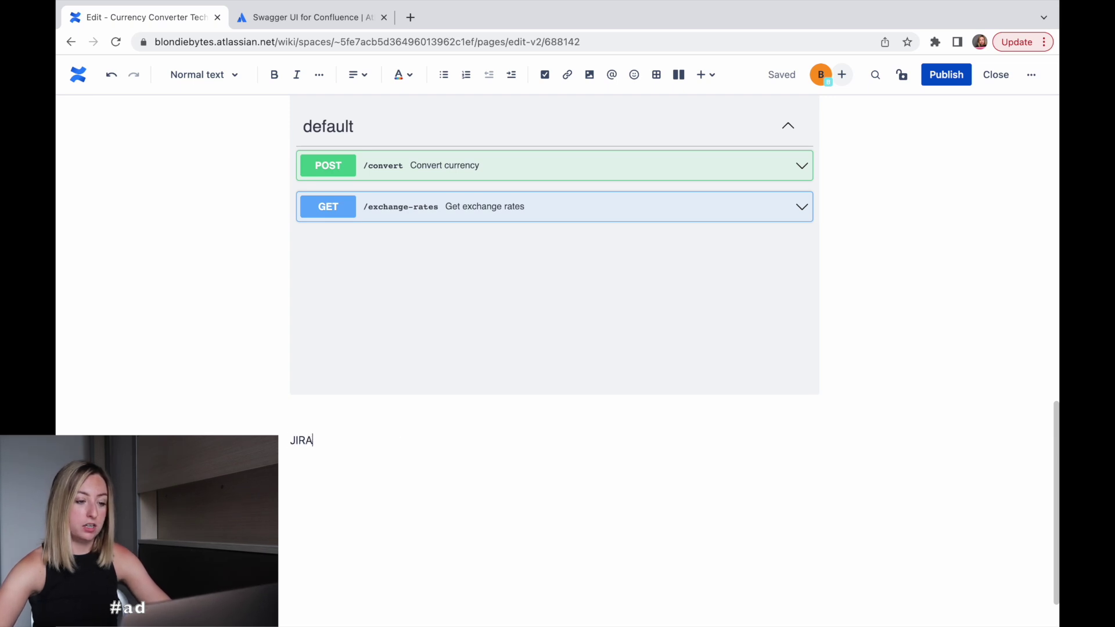
type("Story BReak")
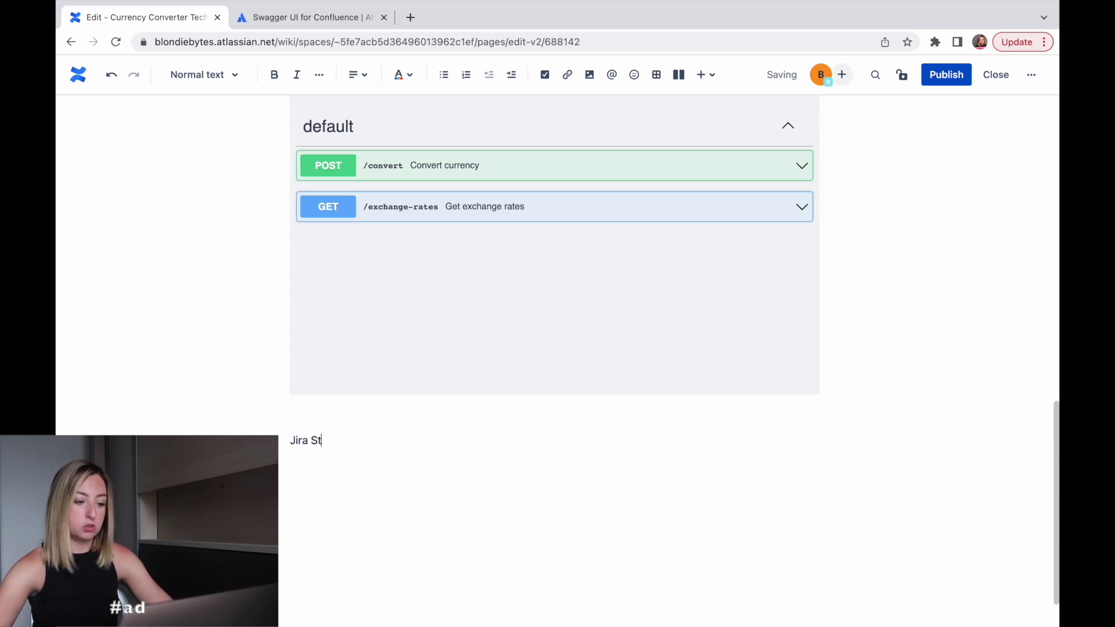
key("BackSpace")
key("BackSpace")
key("BackSpace")
key("BackSpace")
type("reakdown")
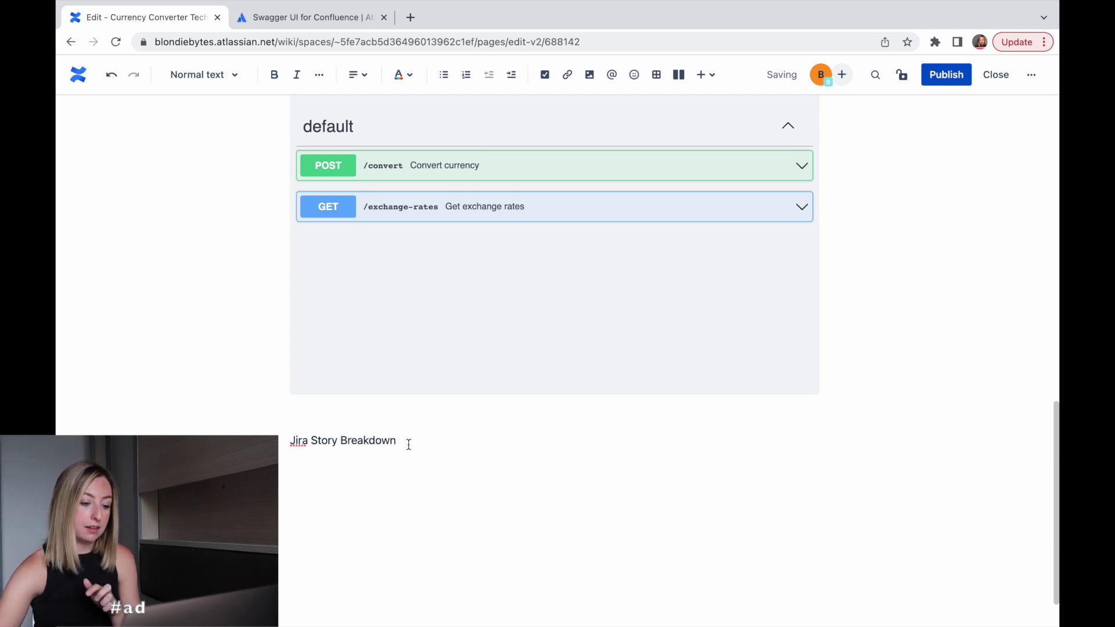
left_click_drag(409, 444, 290, 442)
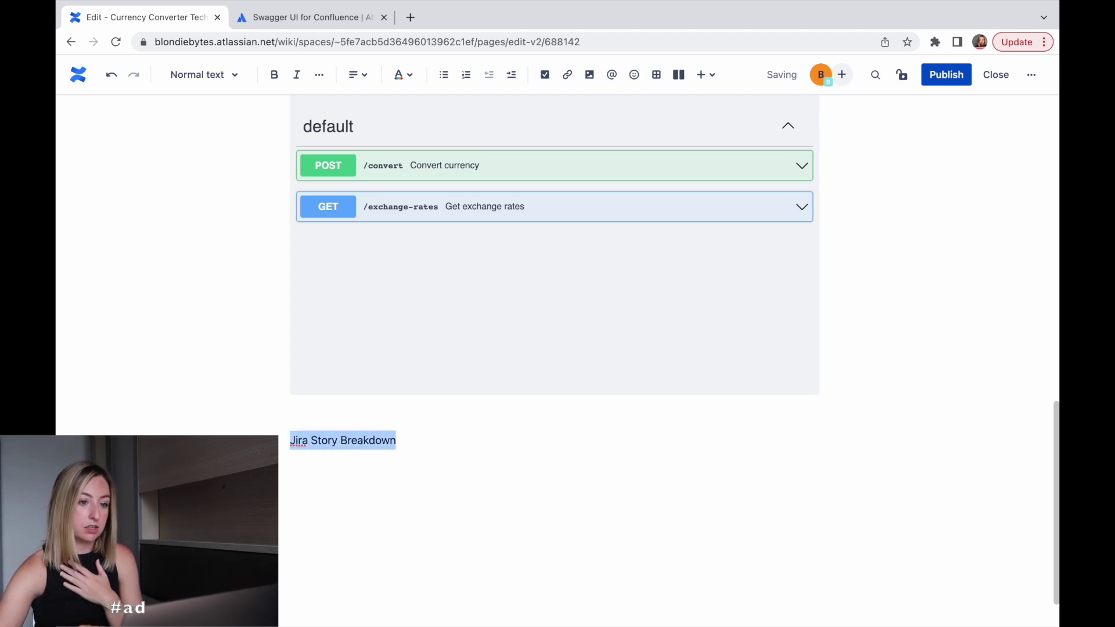
key("ctrl+alt+5")
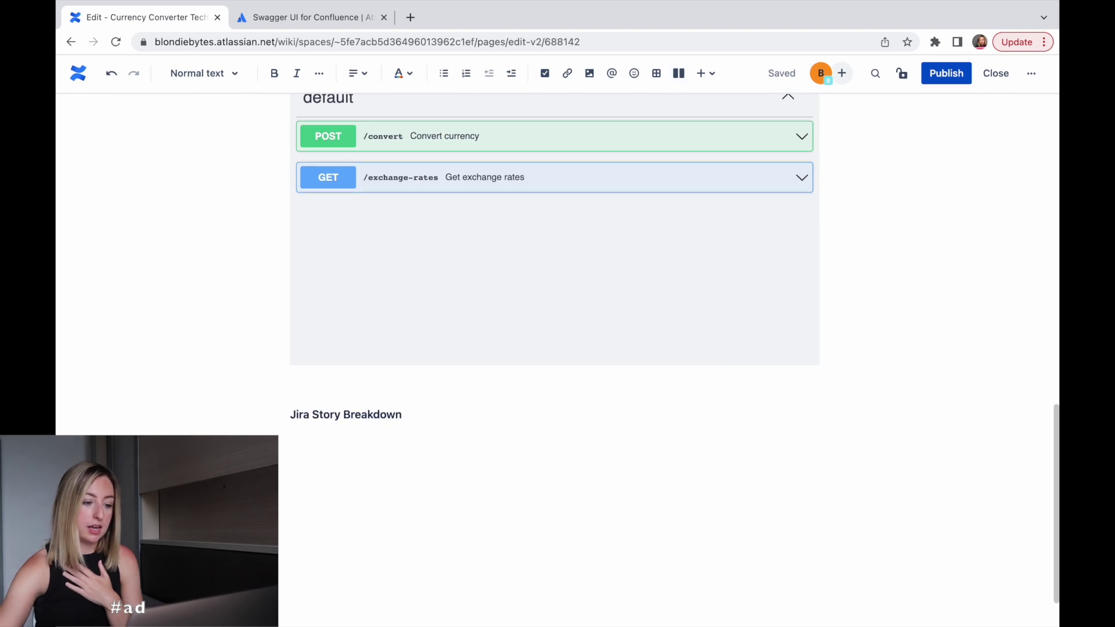
left_click(701, 84)
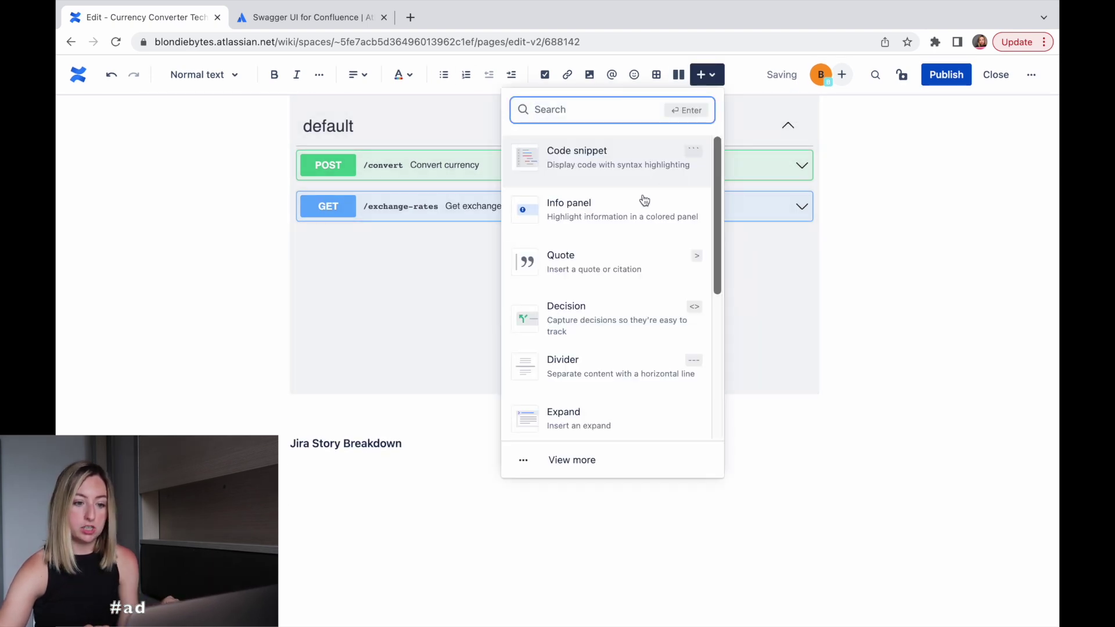
- Embed Jira issue KAN-7, Add Conversion Logic to Converter Service, under the heading
type("jira")
left_click(581, 167)
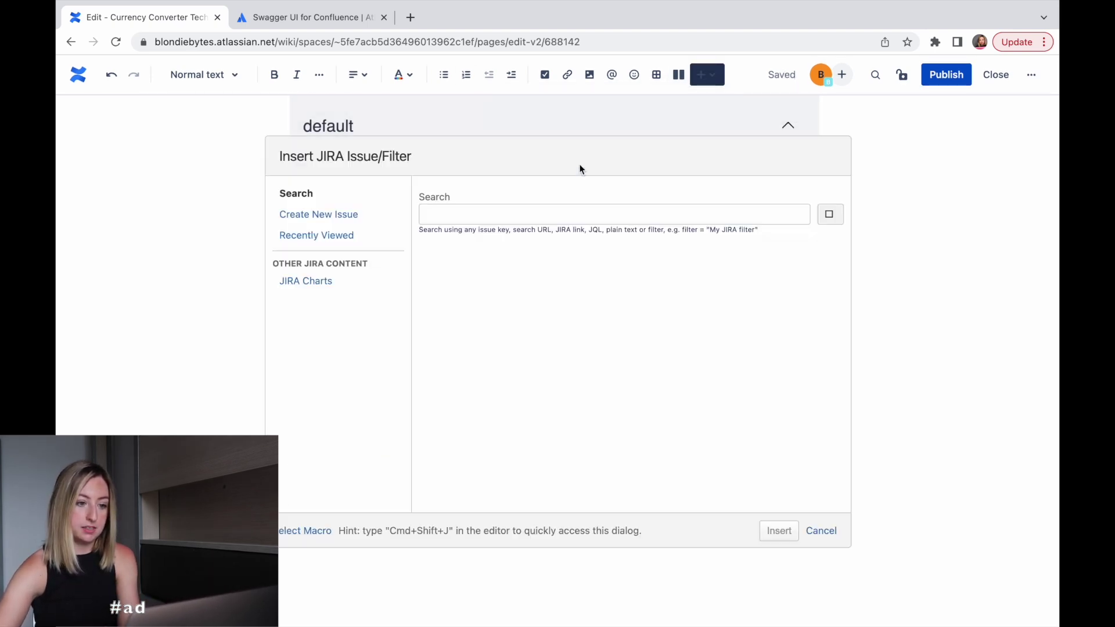
left_click(658, 215)
type("KAN-7")
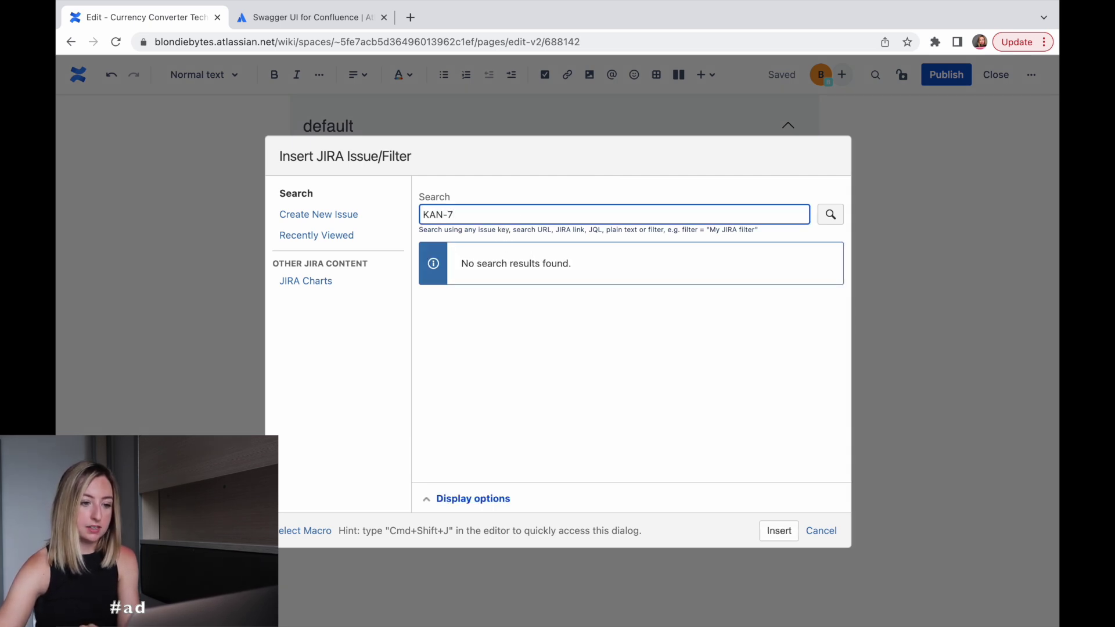
key("Return")
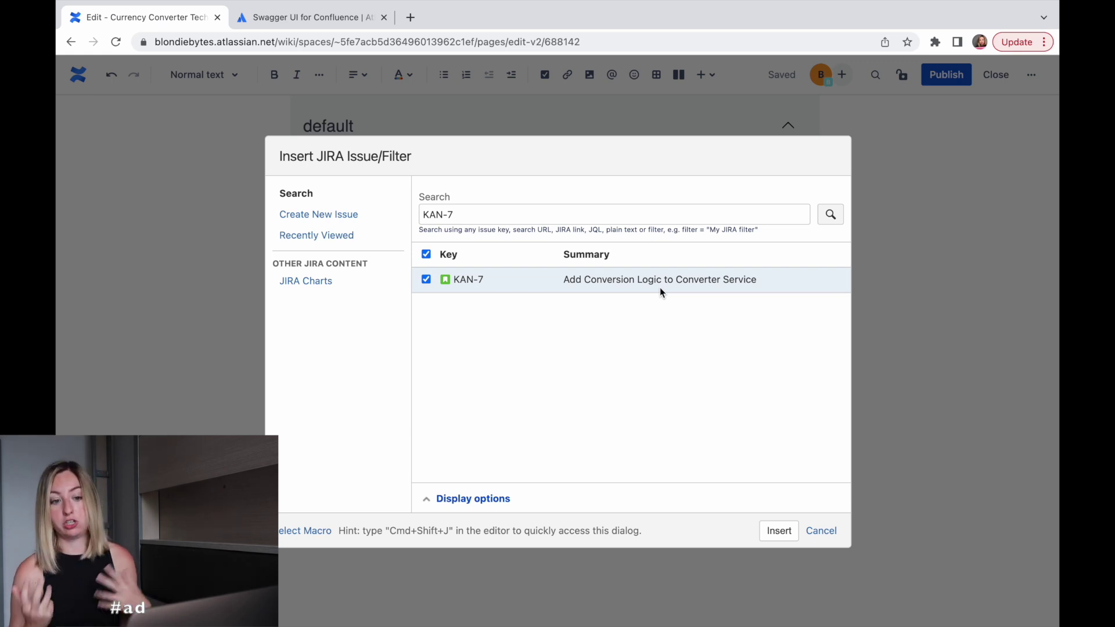
left_click(777, 531)
left_click(460, 451)
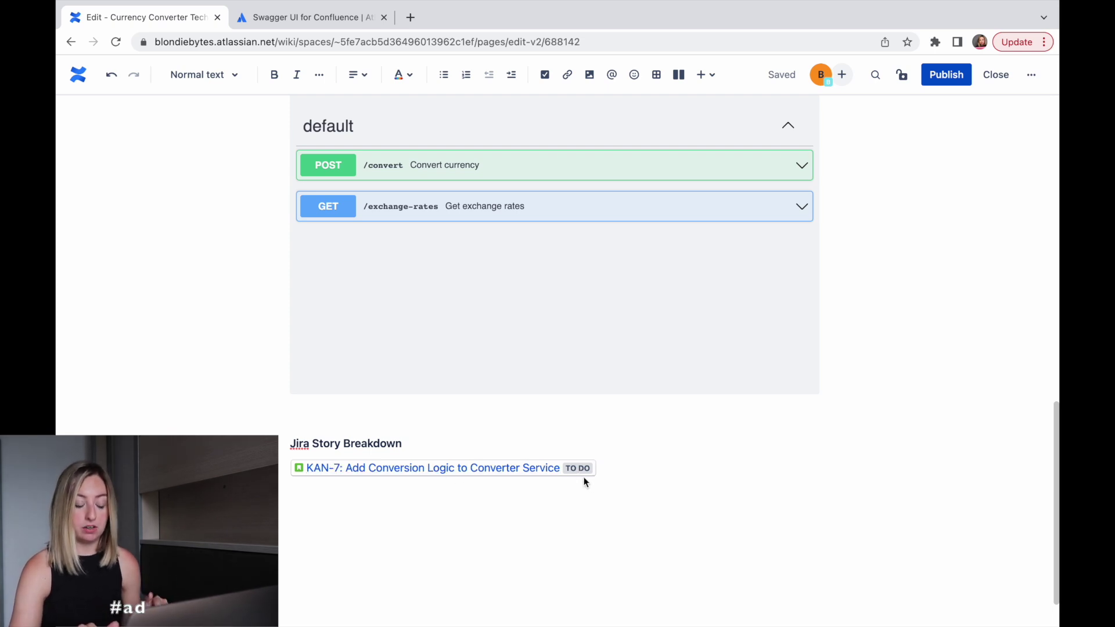
- Add a line above KAN-7 and embed Jira issue KAN-2, Currency Converter Feature, there
key("Return")
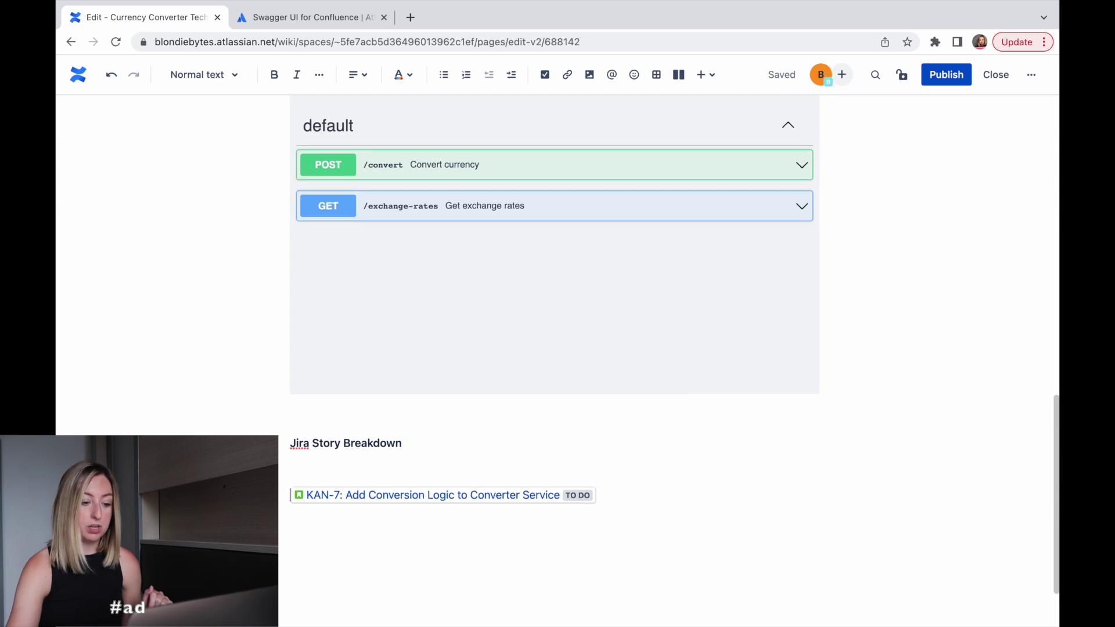
key("Up")
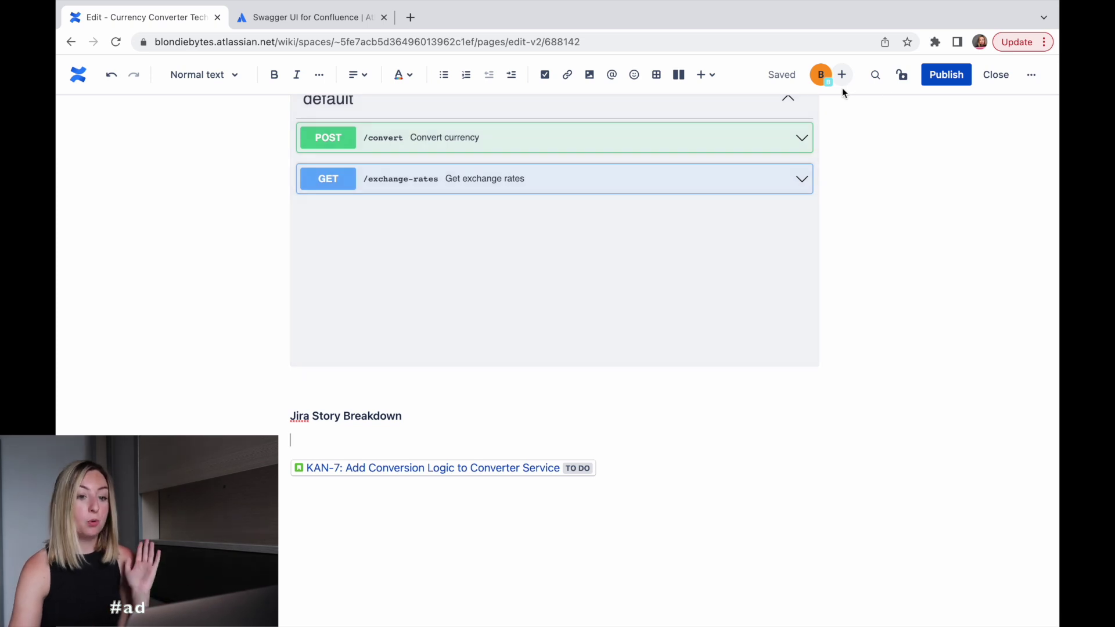
left_click(707, 74)
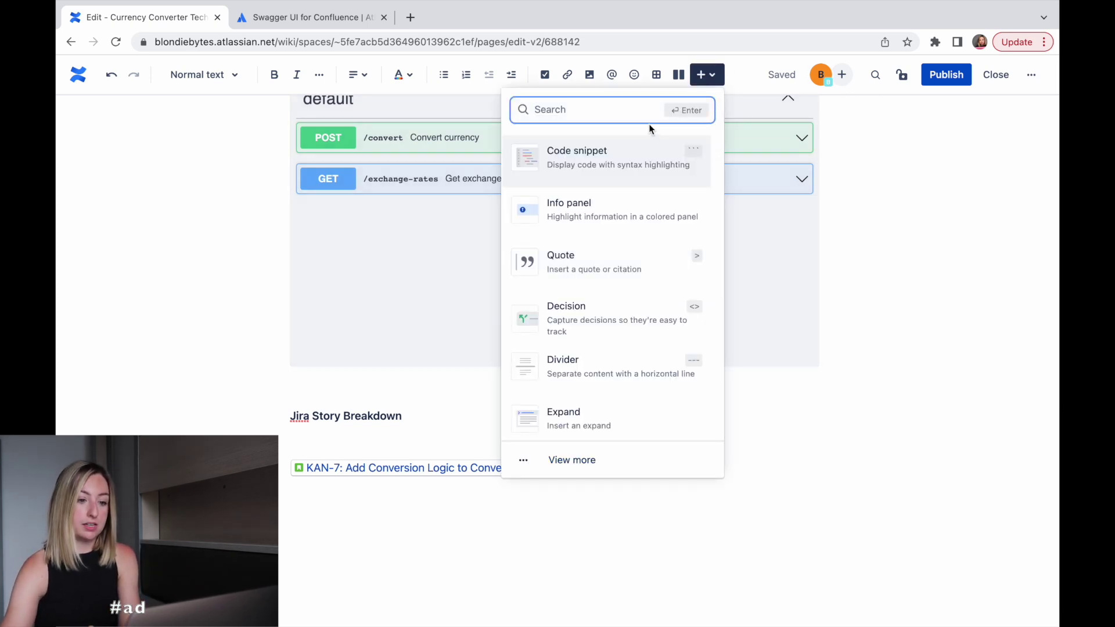
type("jira")
left_click(608, 158)
type("KAN-2")
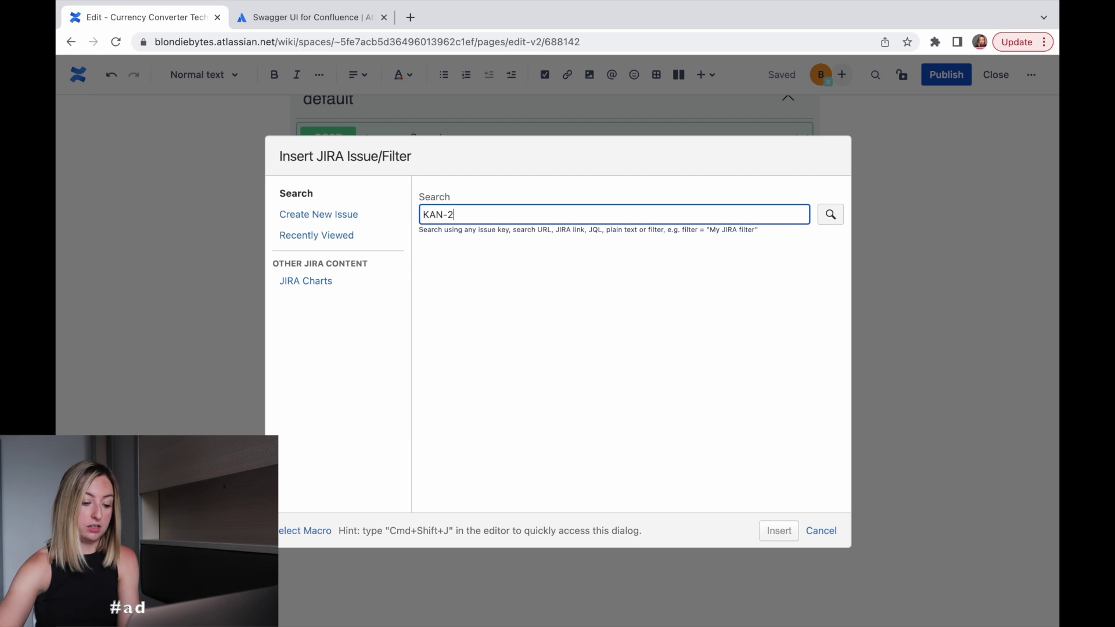
key("Return")
left_click(786, 540)
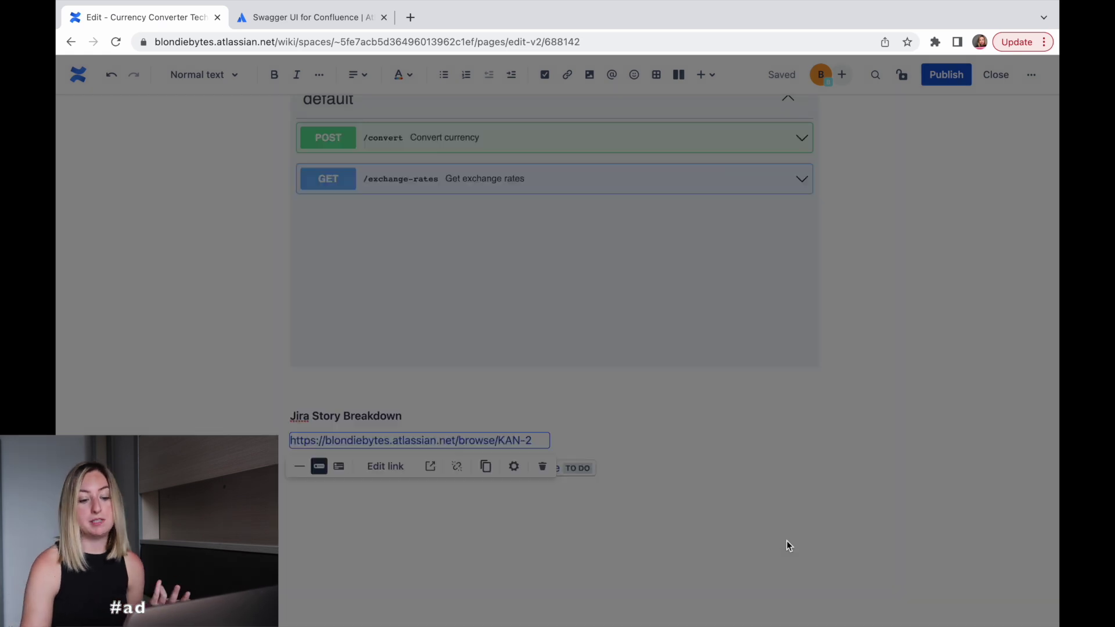
- Open the Jira insert dialog and browse Create New Issue's issue types without choosing one
left_click(613, 449)
left_click(703, 74)
type("jira")
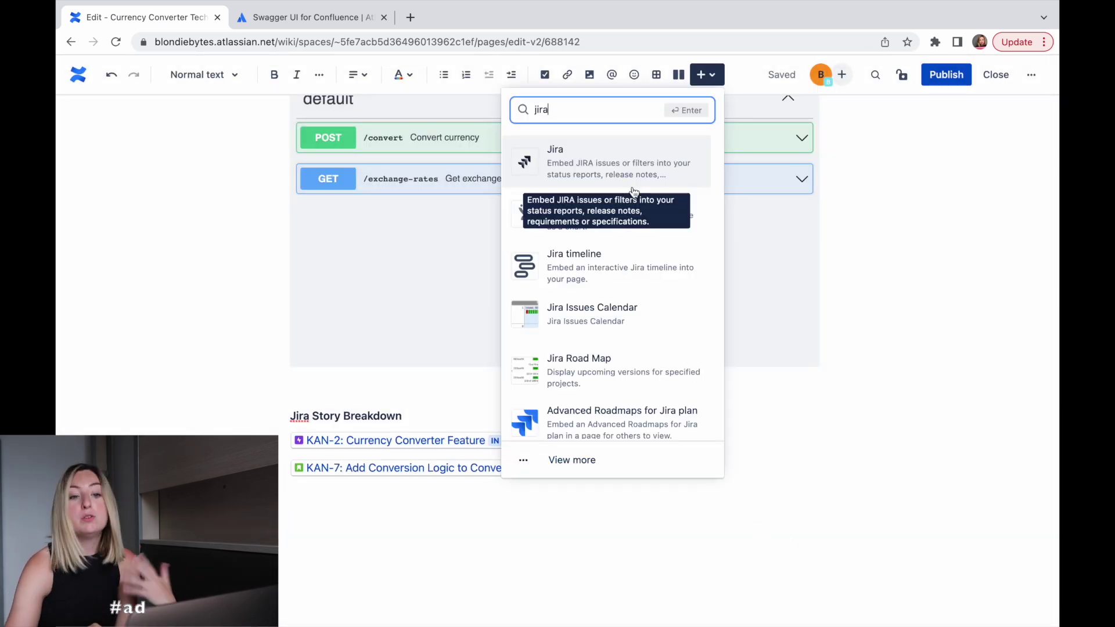
left_click(642, 156)
left_click(363, 222)
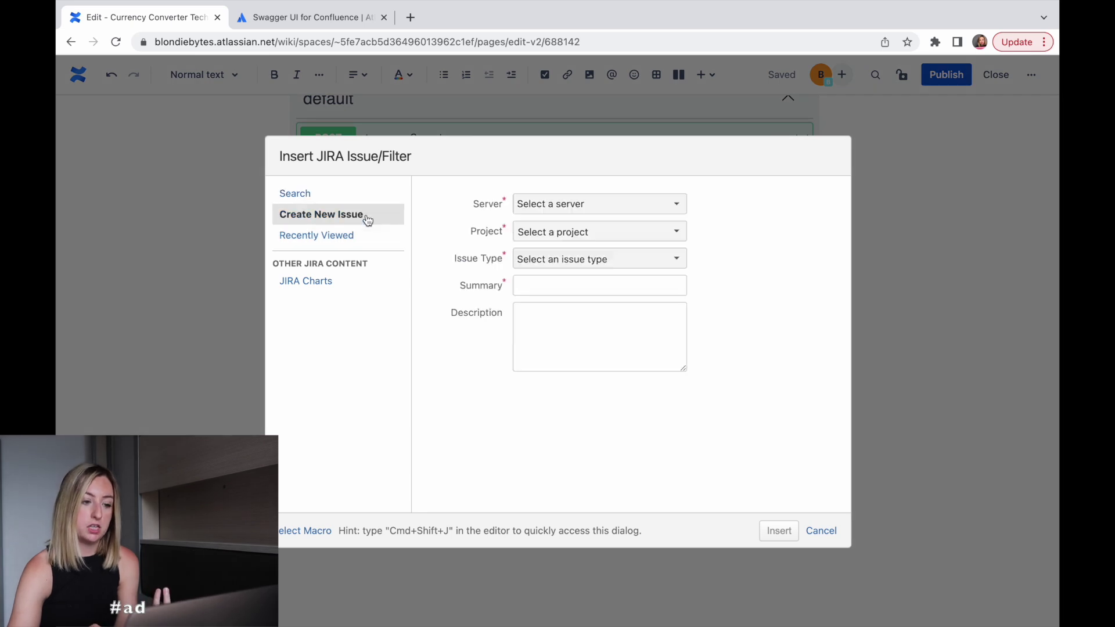
left_click(551, 259)
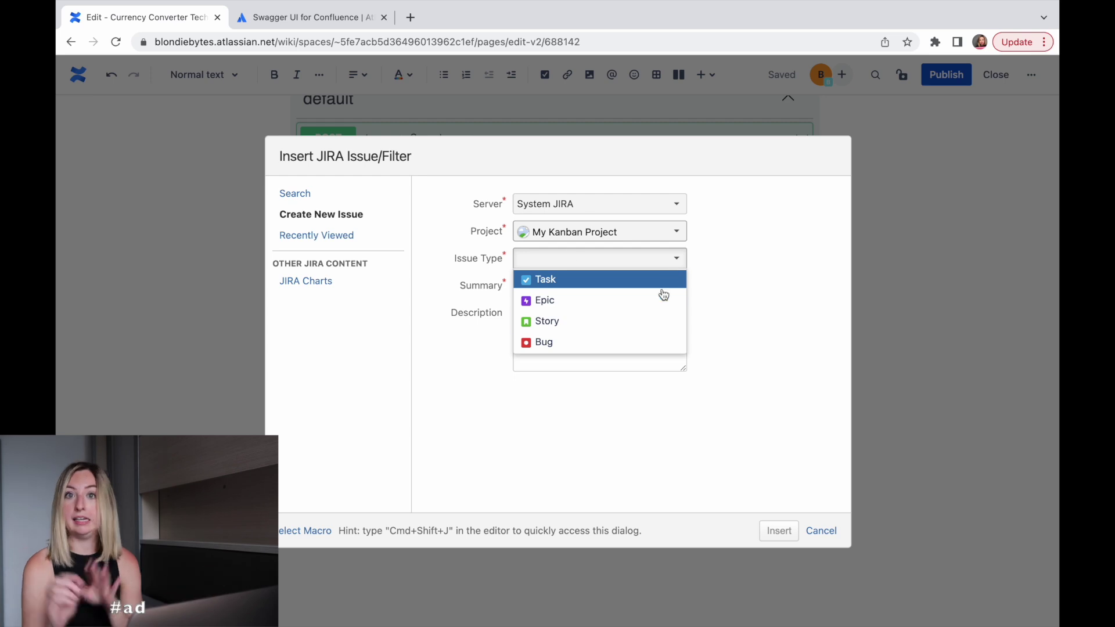
left_click(749, 283)
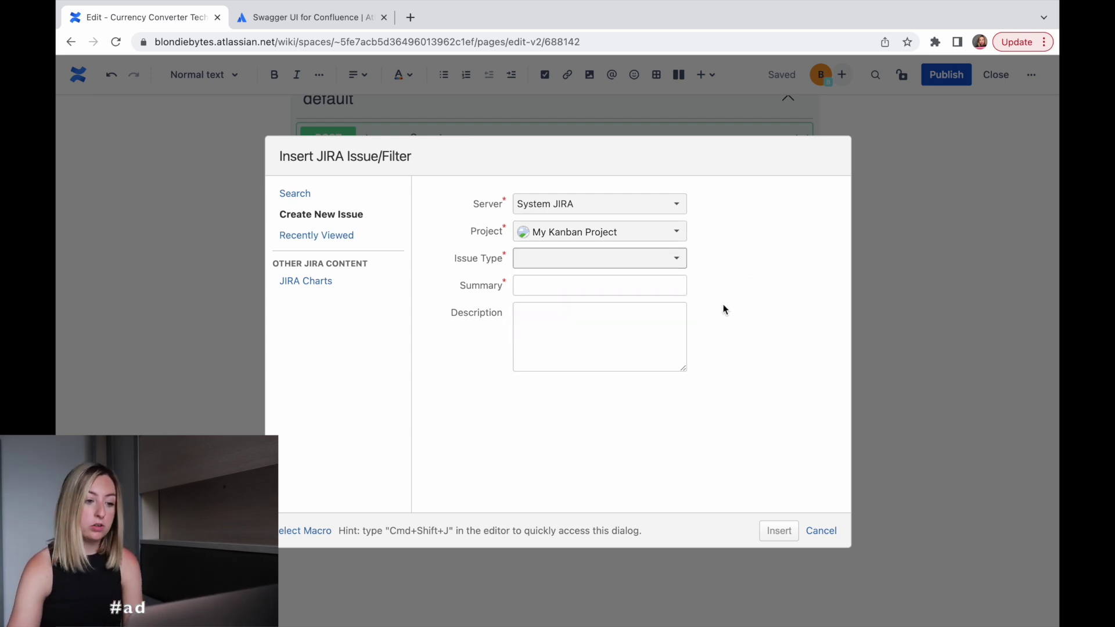
- Browse the recently viewed Jira issues, then cancel the insertion
left_click(336, 238)
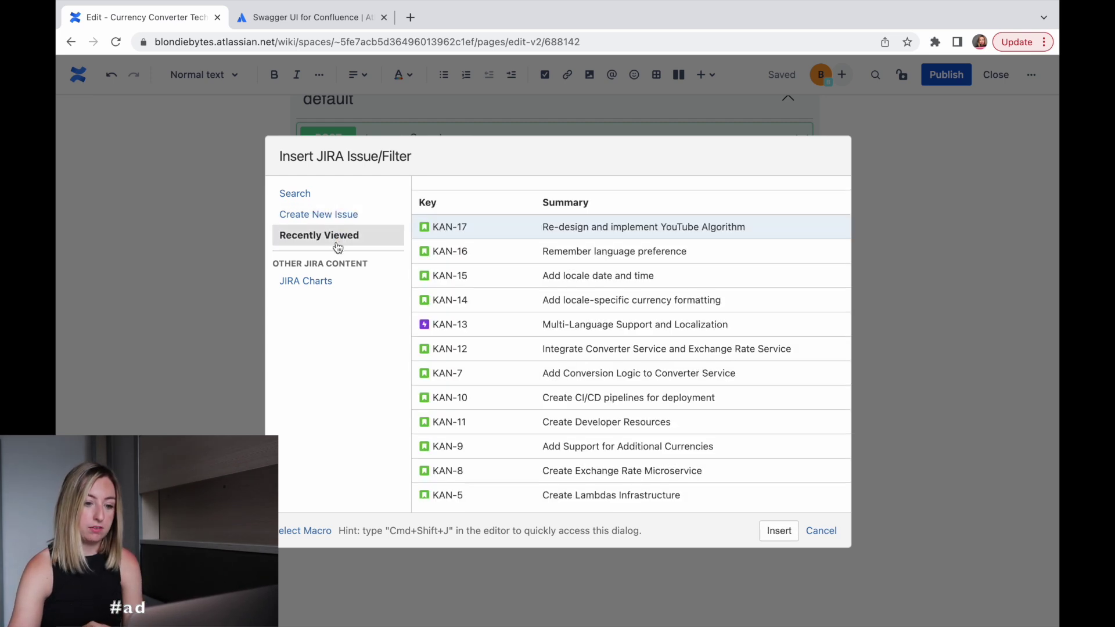
scroll(546, 290, "down", 3)
scroll(546, 291, "up", 2)
scroll(545, 290, "up", 2)
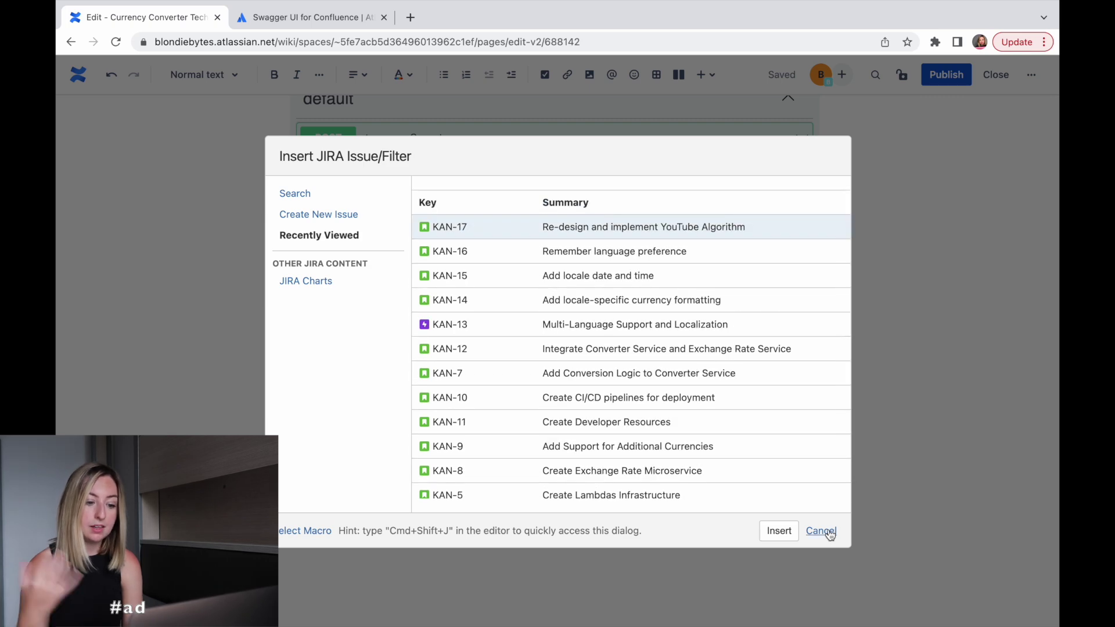
left_click(821, 530)
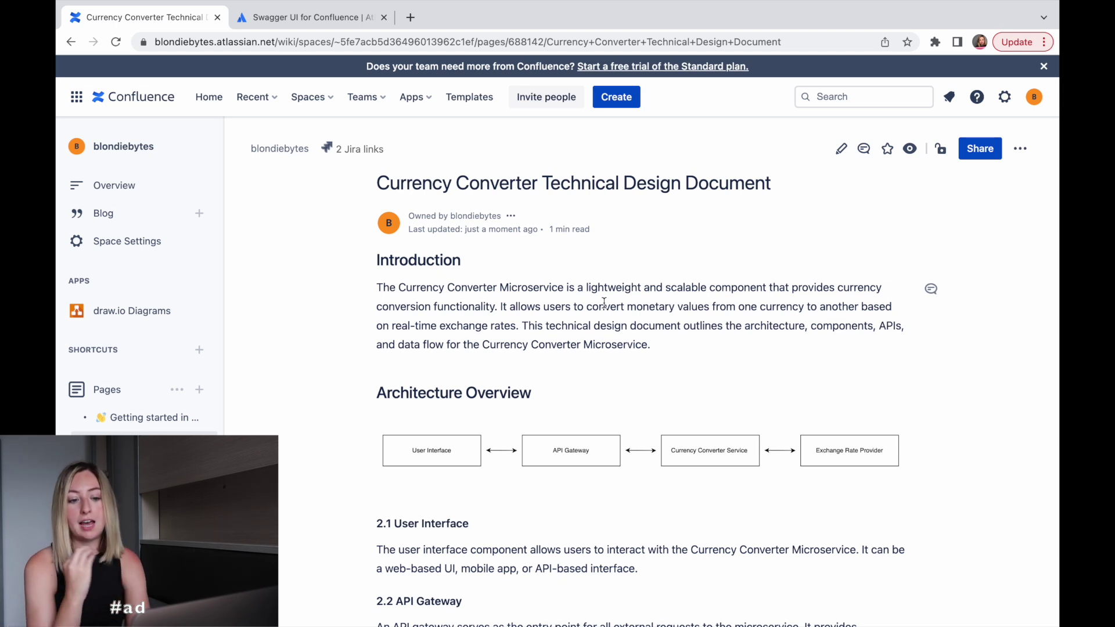
- Scroll to section 2.3 and select text in the 2.3 Currency Converter Service heading
scroll(552, 384, "down", 3)
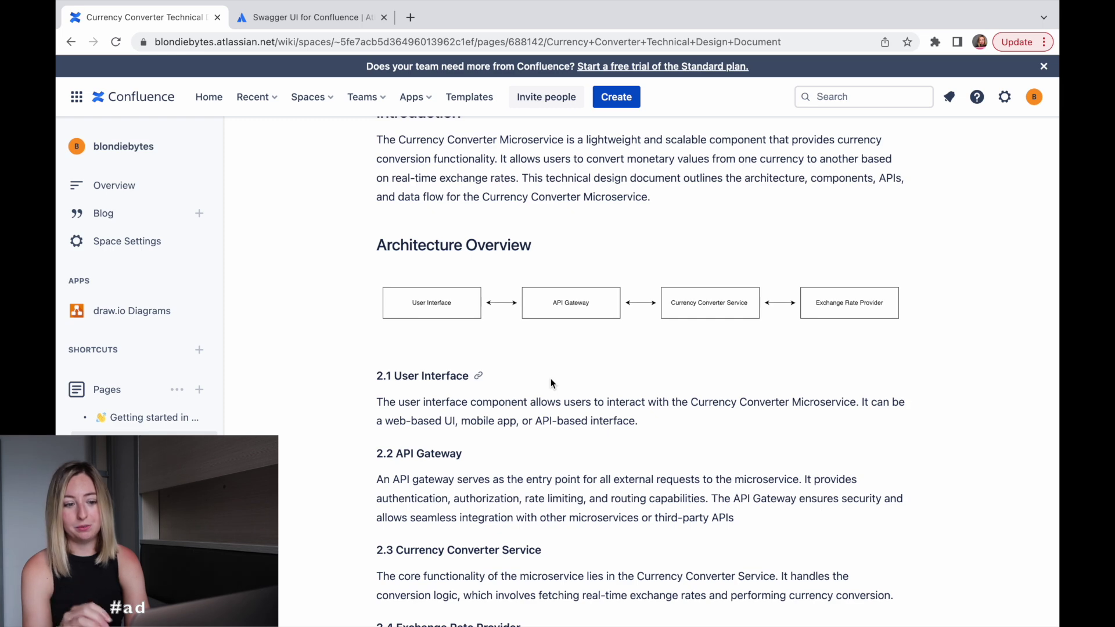
scroll(548, 348, "down", 1)
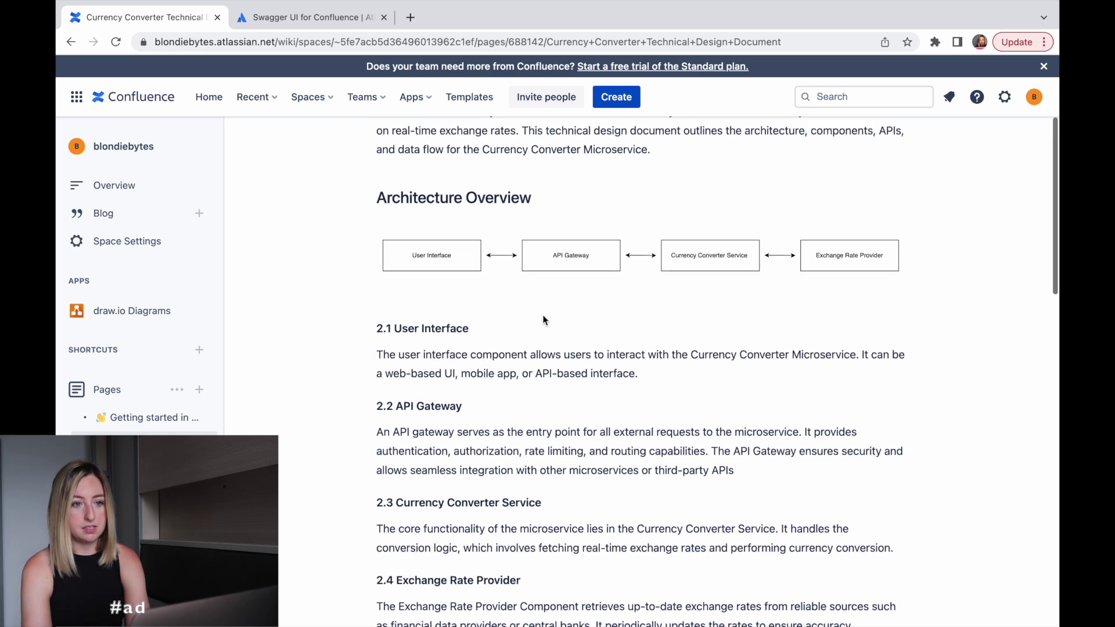
scroll(543, 317, "down", 9)
scroll(598, 249, "up", 1)
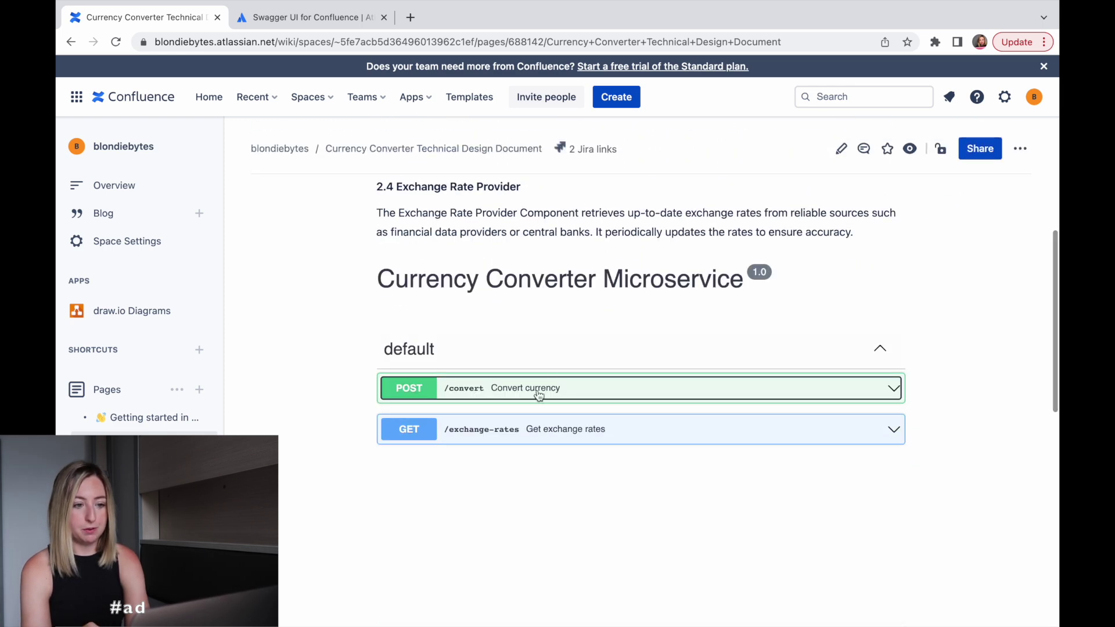
scroll(511, 403, "up", 4)
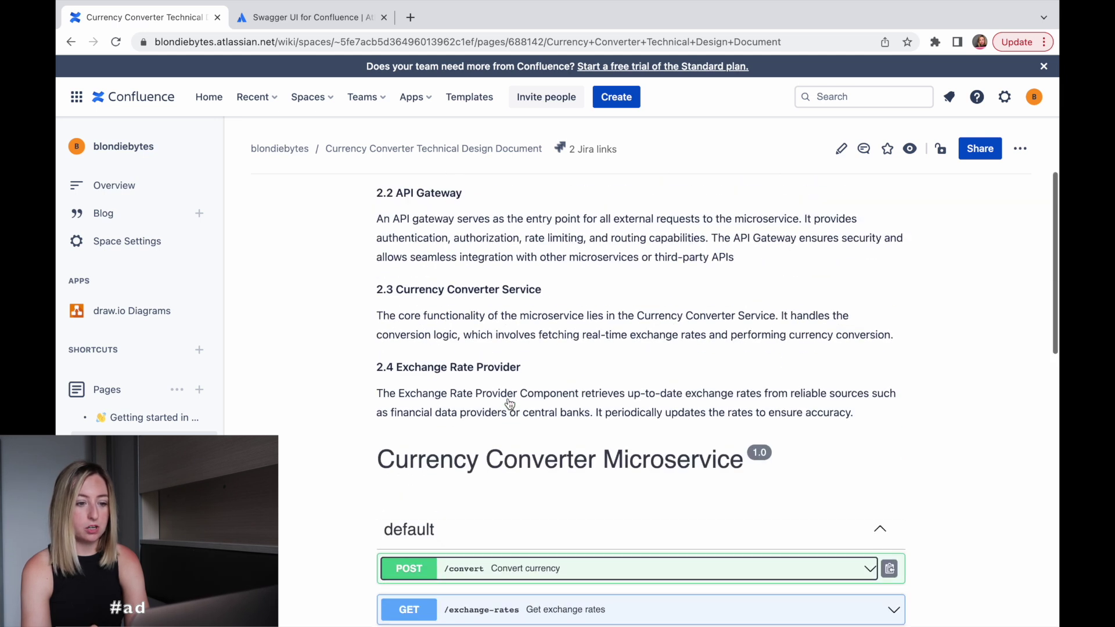
left_click_drag(534, 289, 444, 288)
left_click(584, 338)
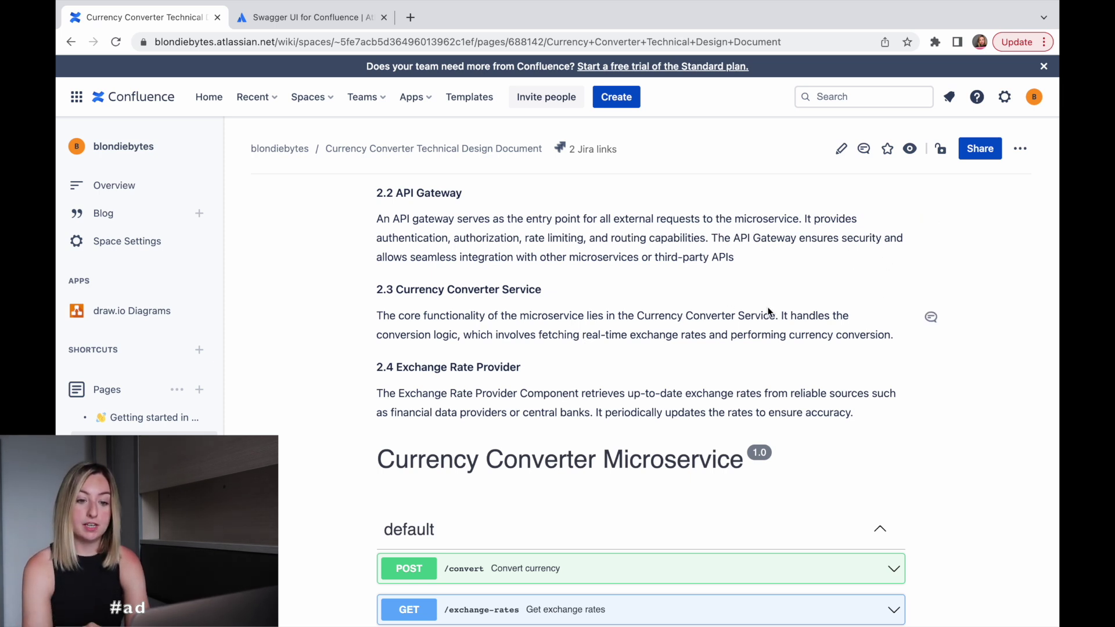
left_click(929, 294)
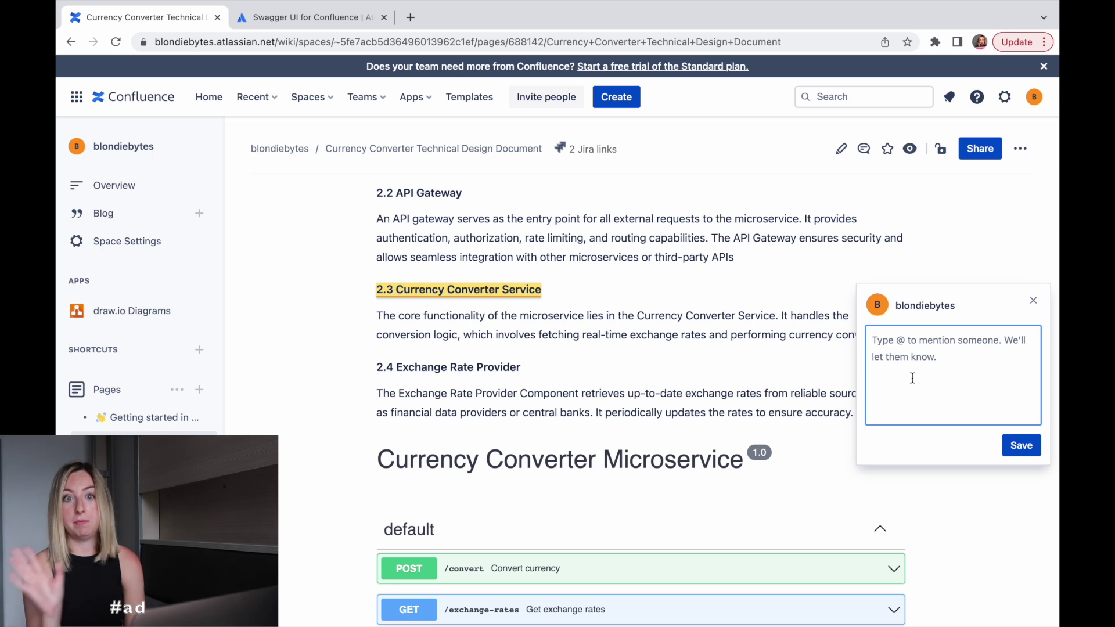
type("What")
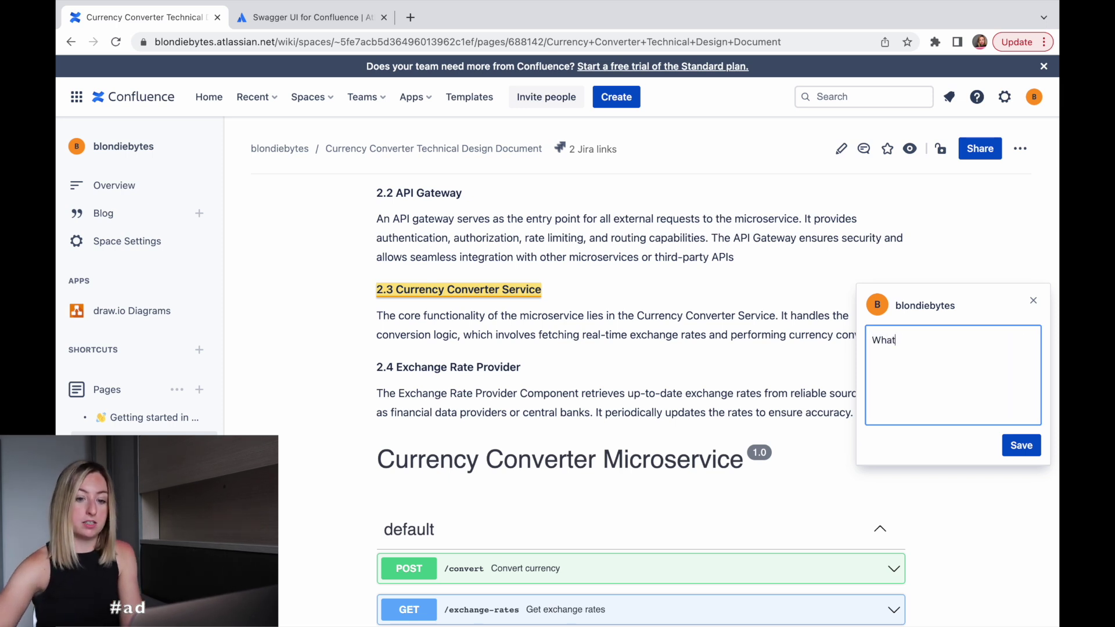
type(" currencies will be supportef")
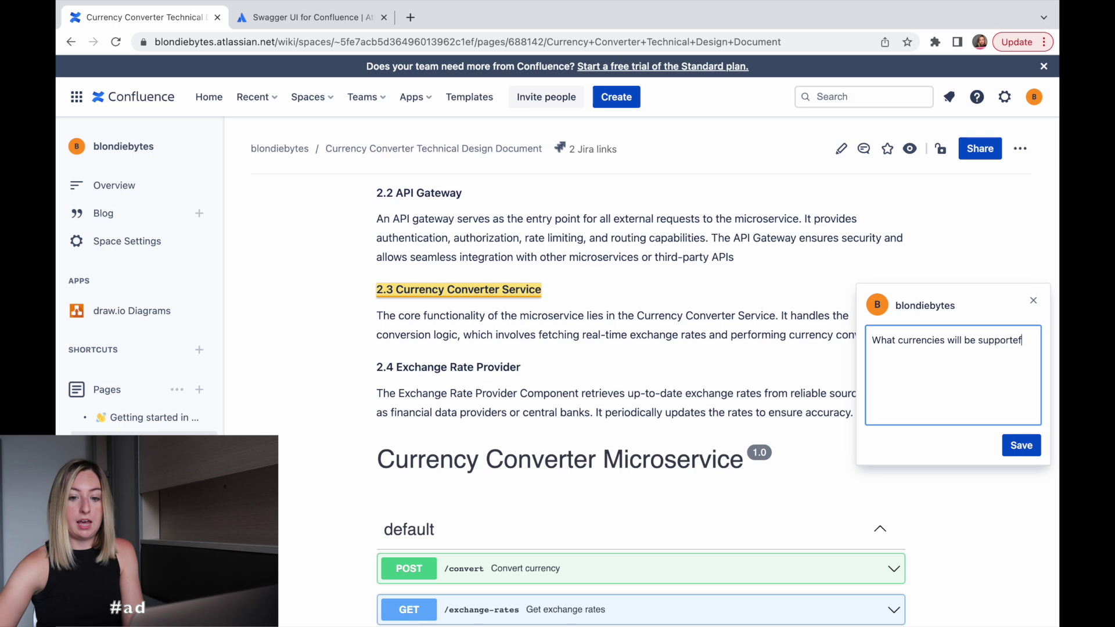
key("BackSpace")
type("d?")
key("Return")
type("@")
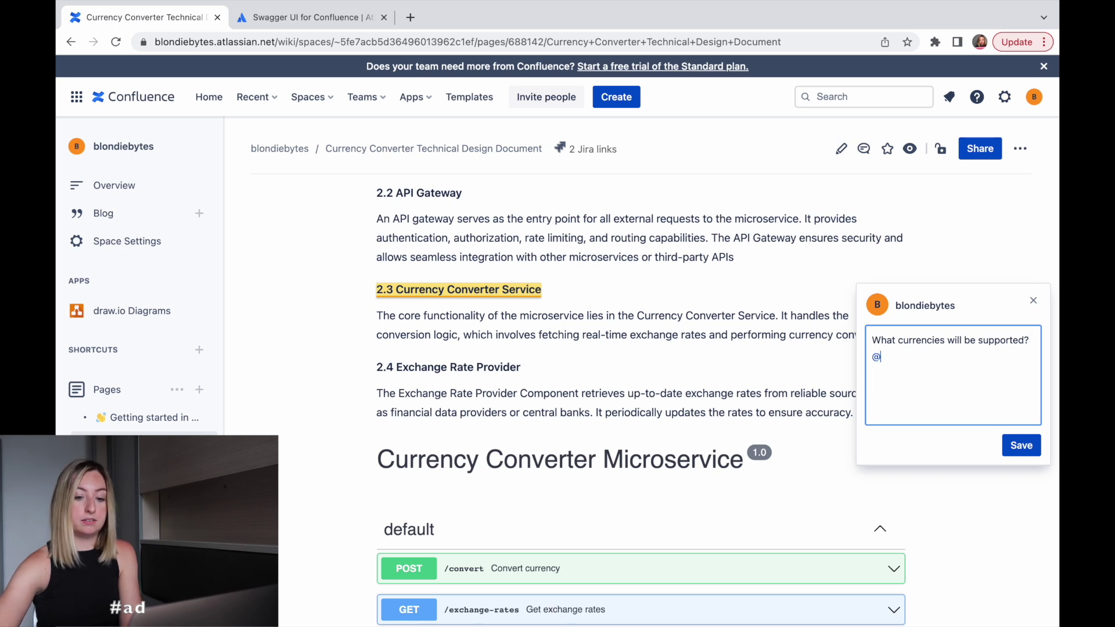
type("produc")
key("BackSpace")
key("BackSpace")
key("BackSpace")
key("BackSpace")
key("BackSpace")
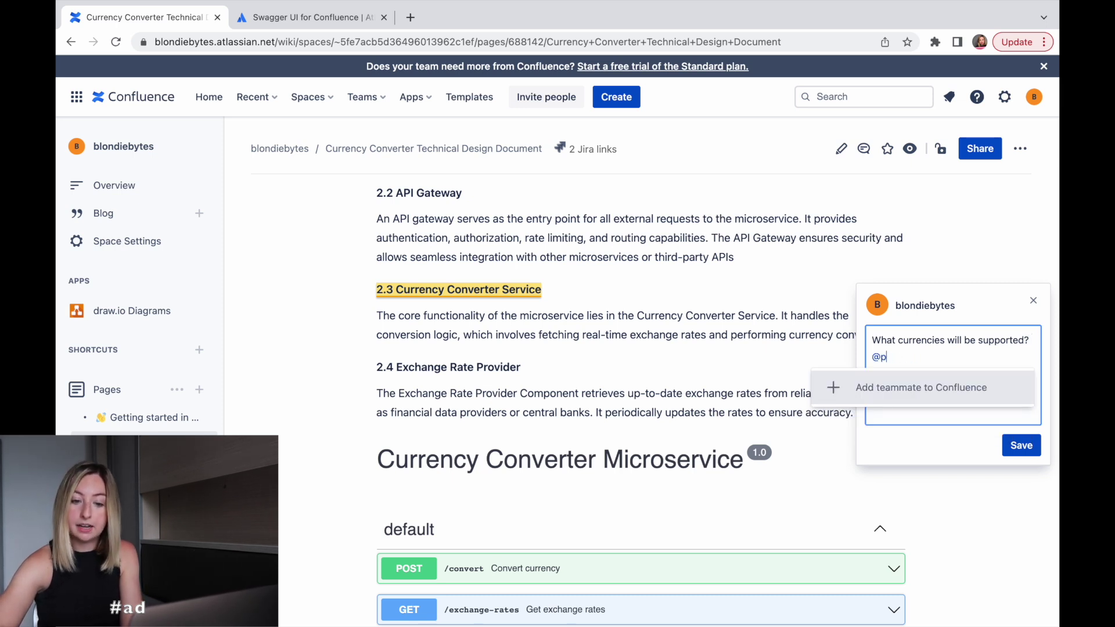
type("roduc")
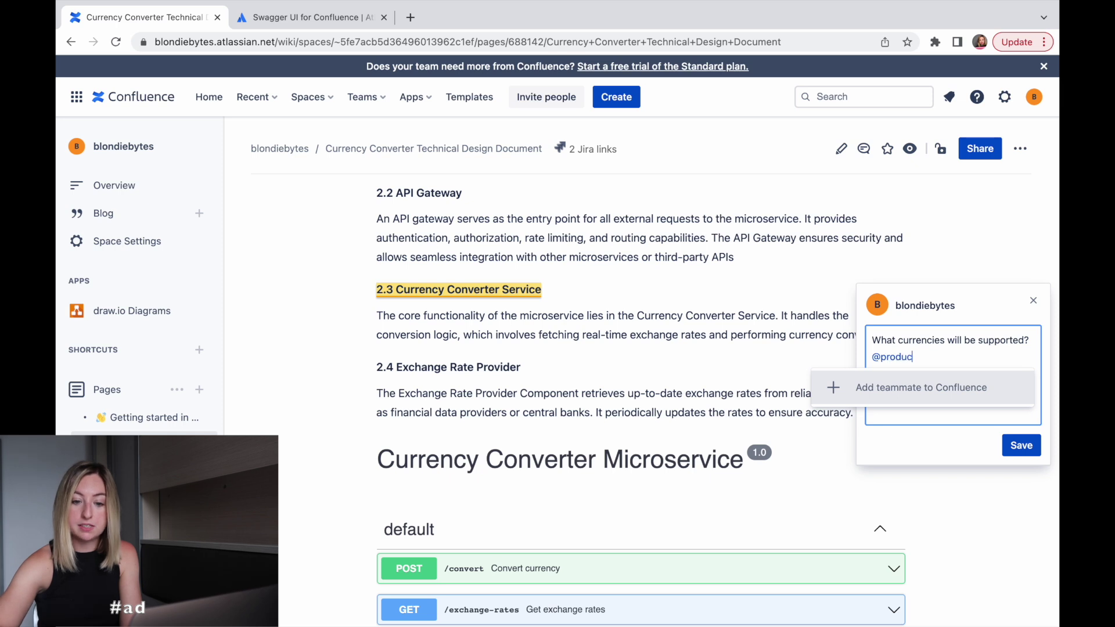
type("t")
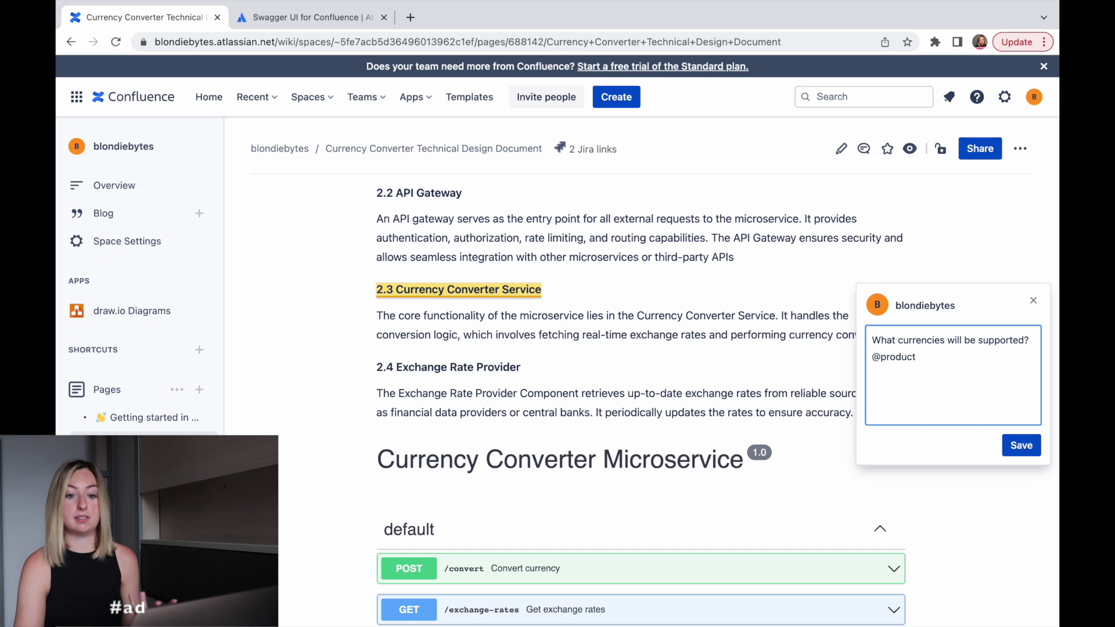
left_click_drag(922, 357, 871, 357)
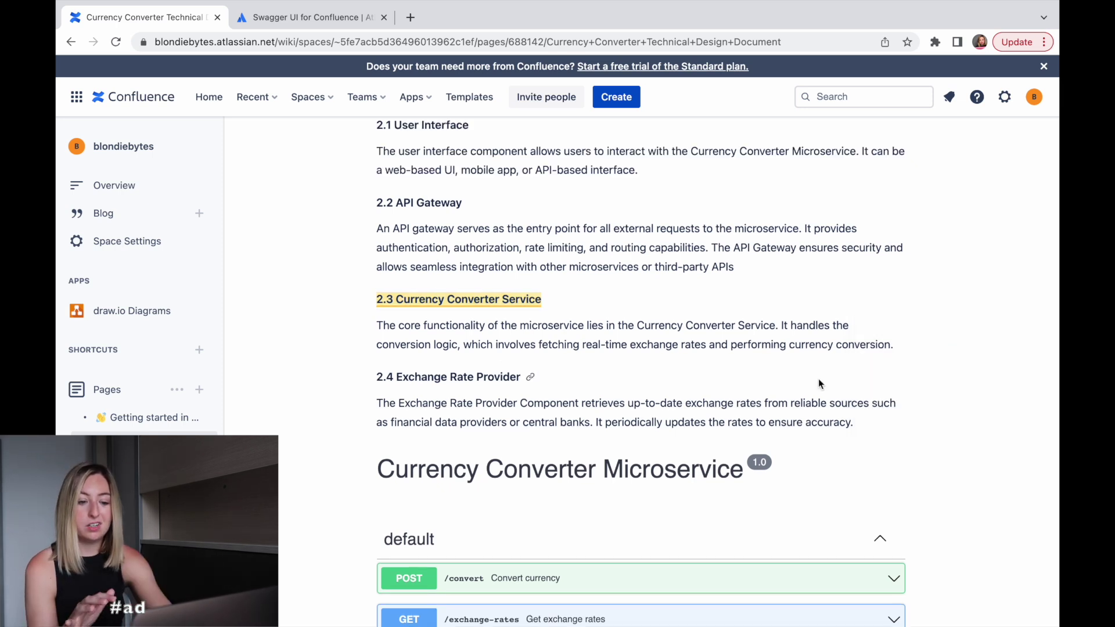
scroll(689, 413, "down", 2)
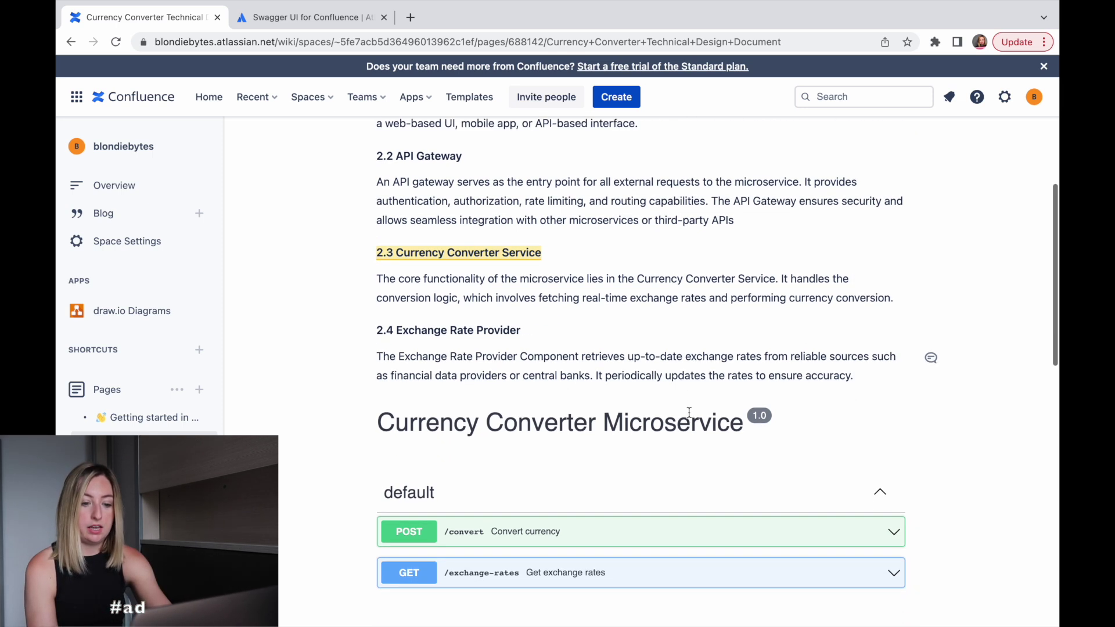
scroll(627, 366, "down", 1)
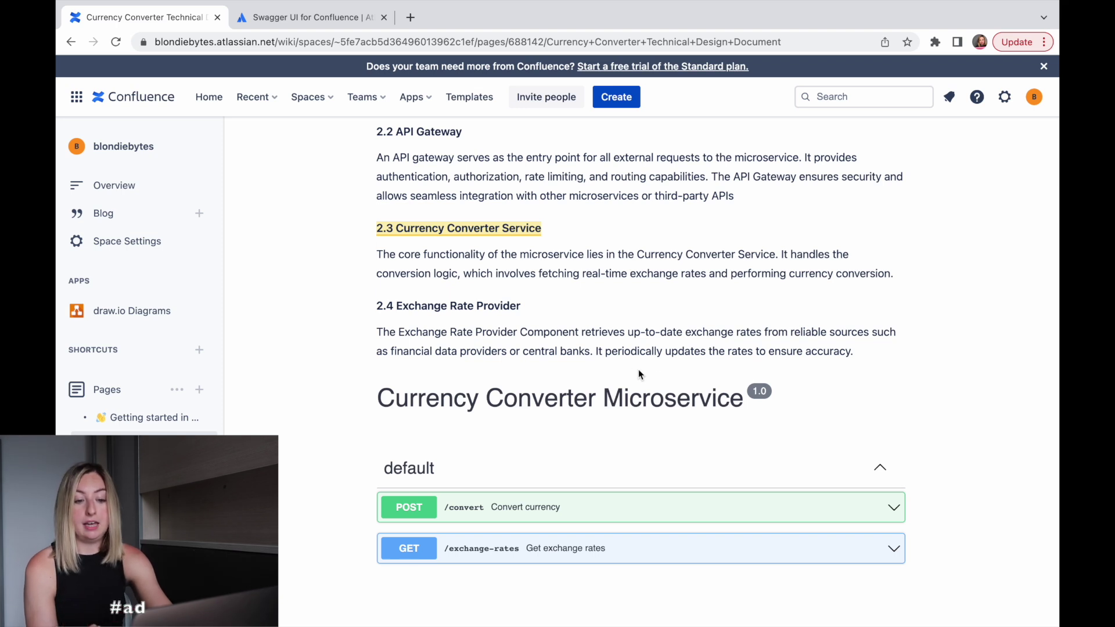
left_click_drag(602, 351, 857, 347)
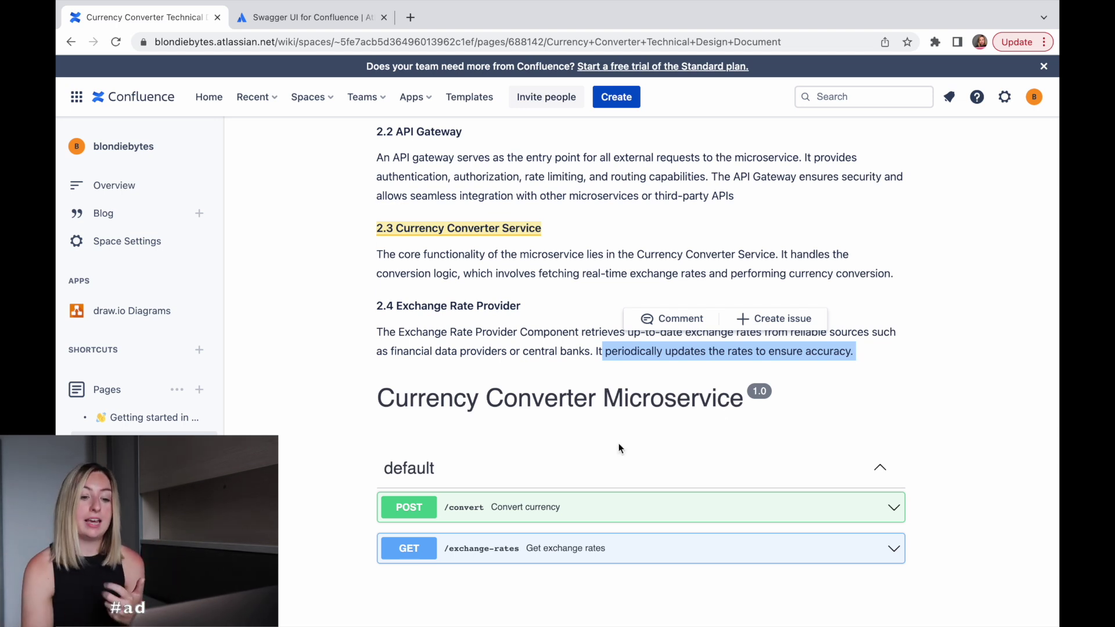
double_click(649, 350)
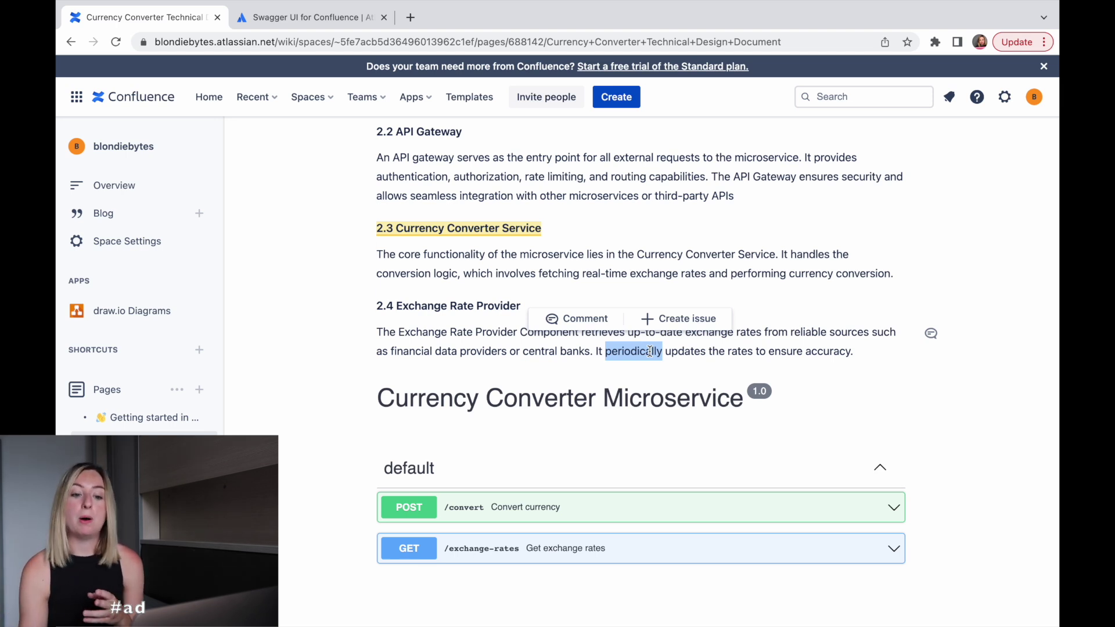
left_click(649, 351)
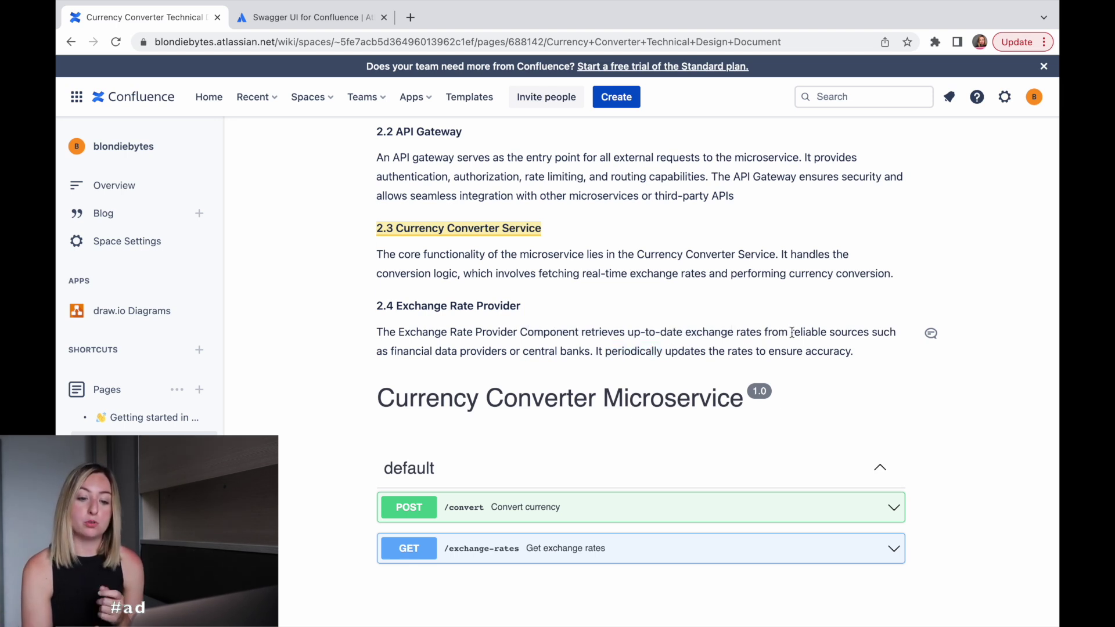
left_click_drag(791, 332, 867, 333)
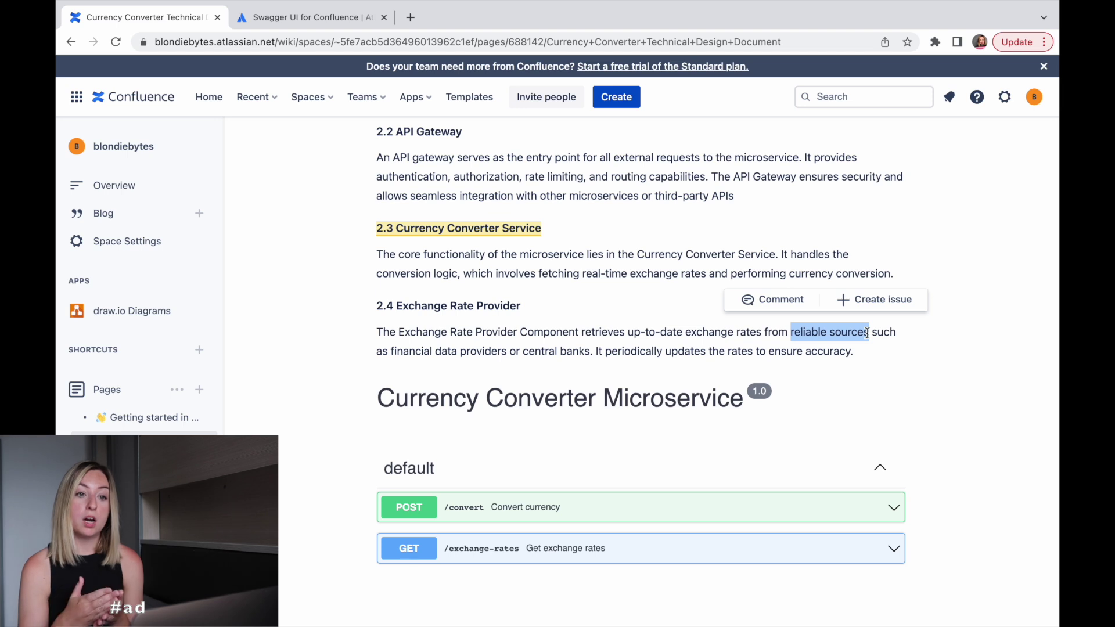
left_click(824, 331)
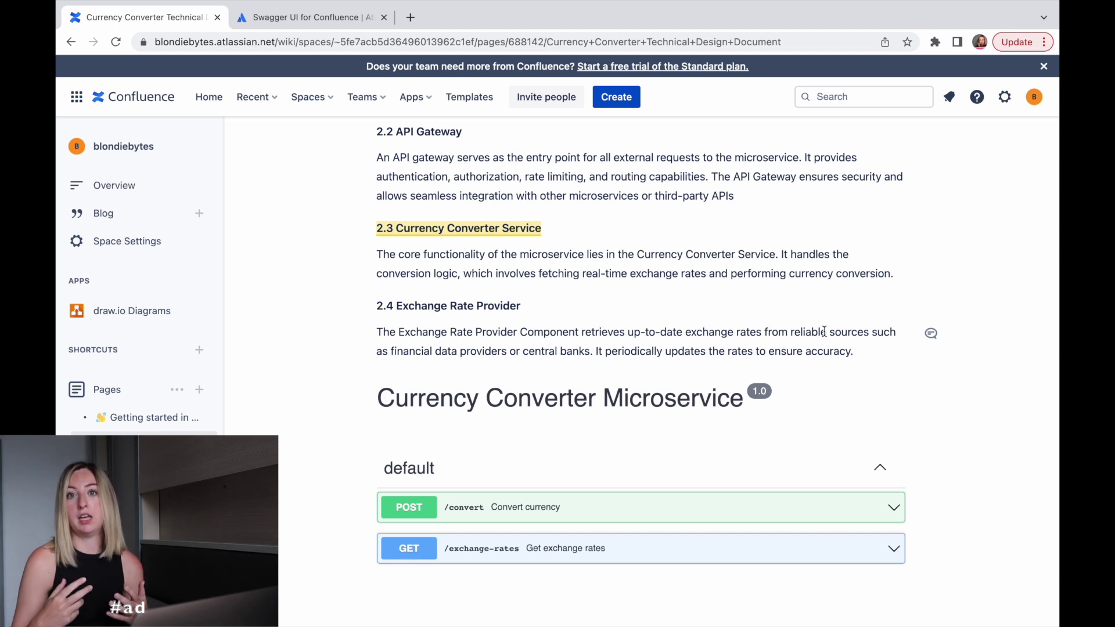
- Start an inline comment on 'periodically' in section 2.4, typing 'How often is perio…'
left_click(931, 334)
type("How of")
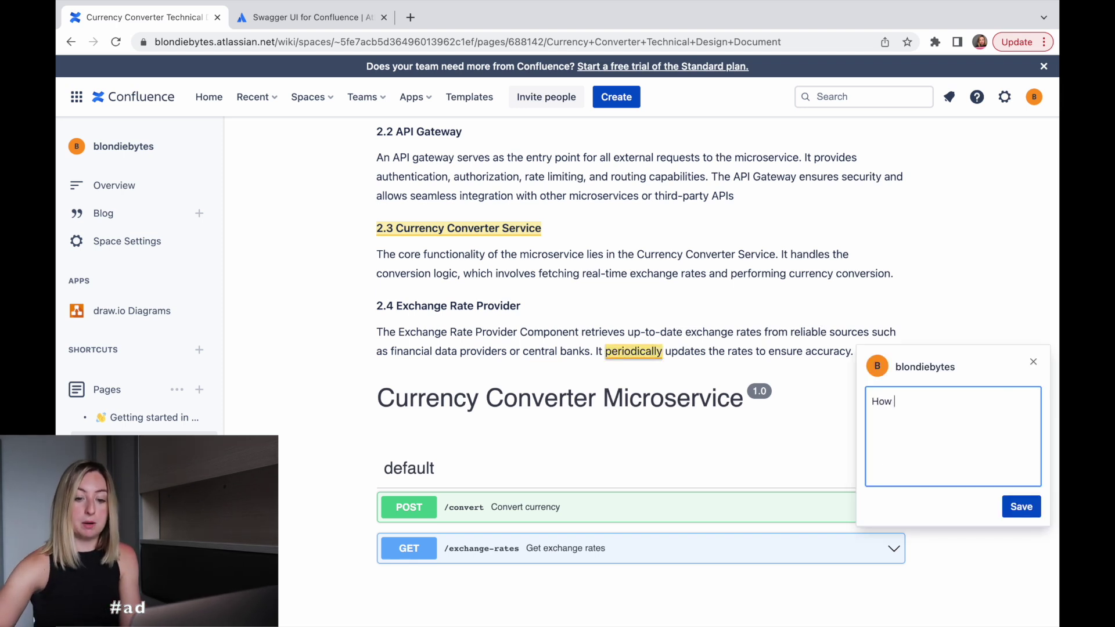
type("perid")
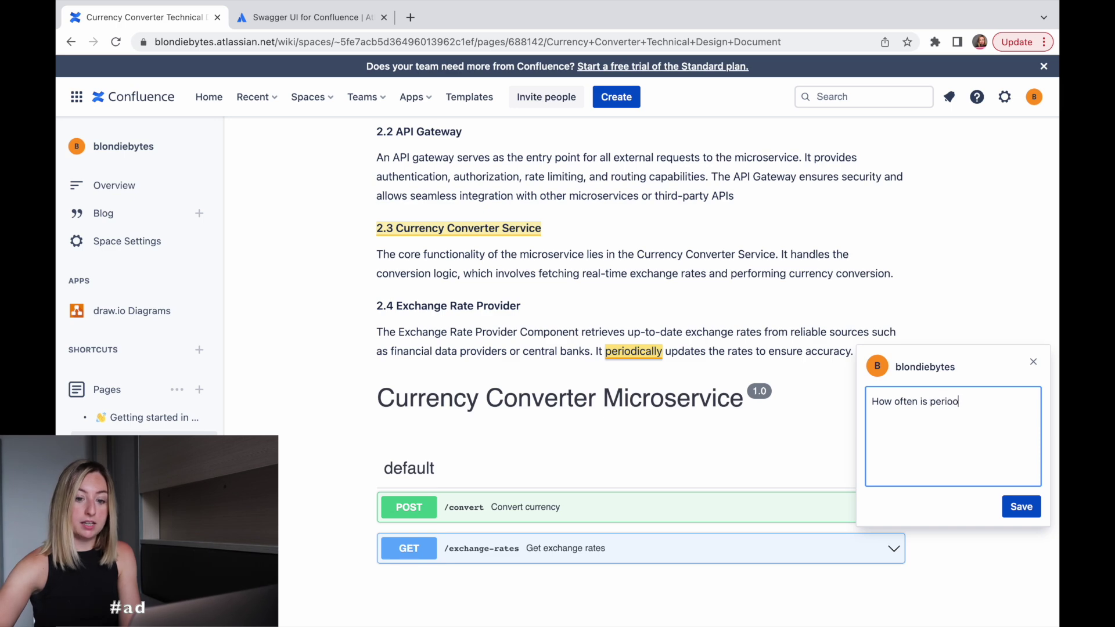